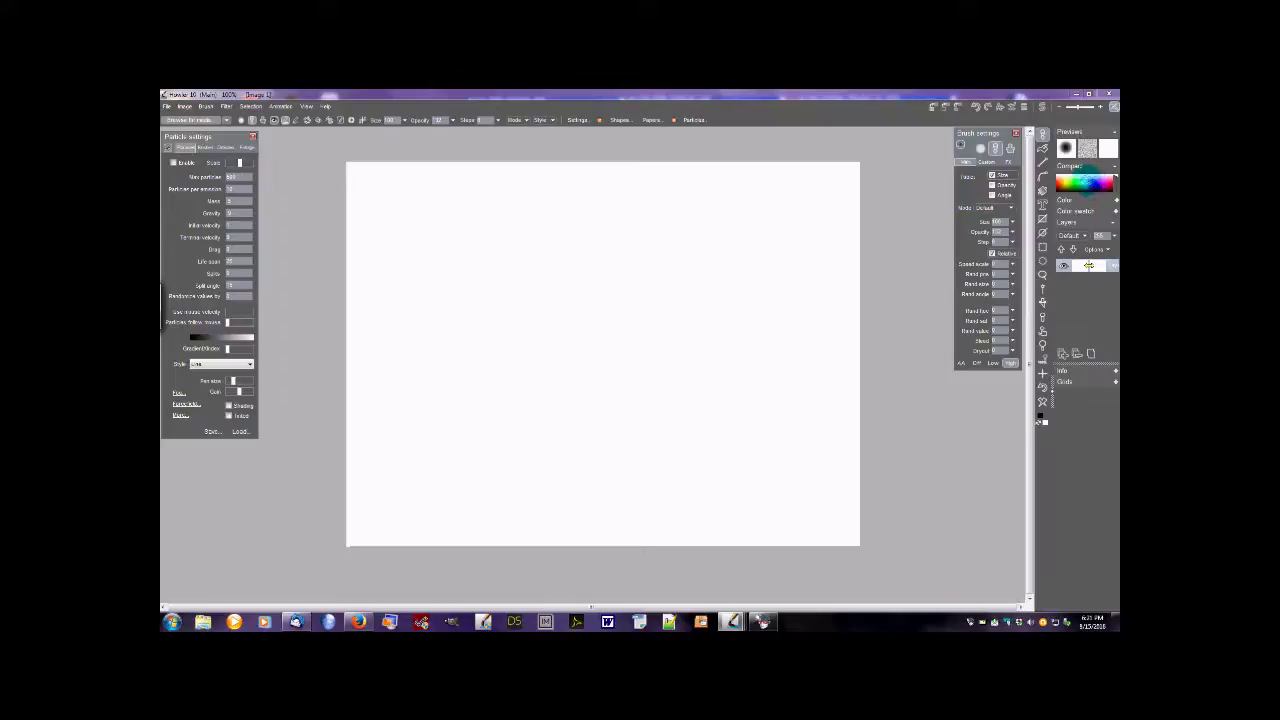
Paint the upper part of the canvas light turquoise as sky, using a wide bristle brush from the particle settings
click(1085, 183)
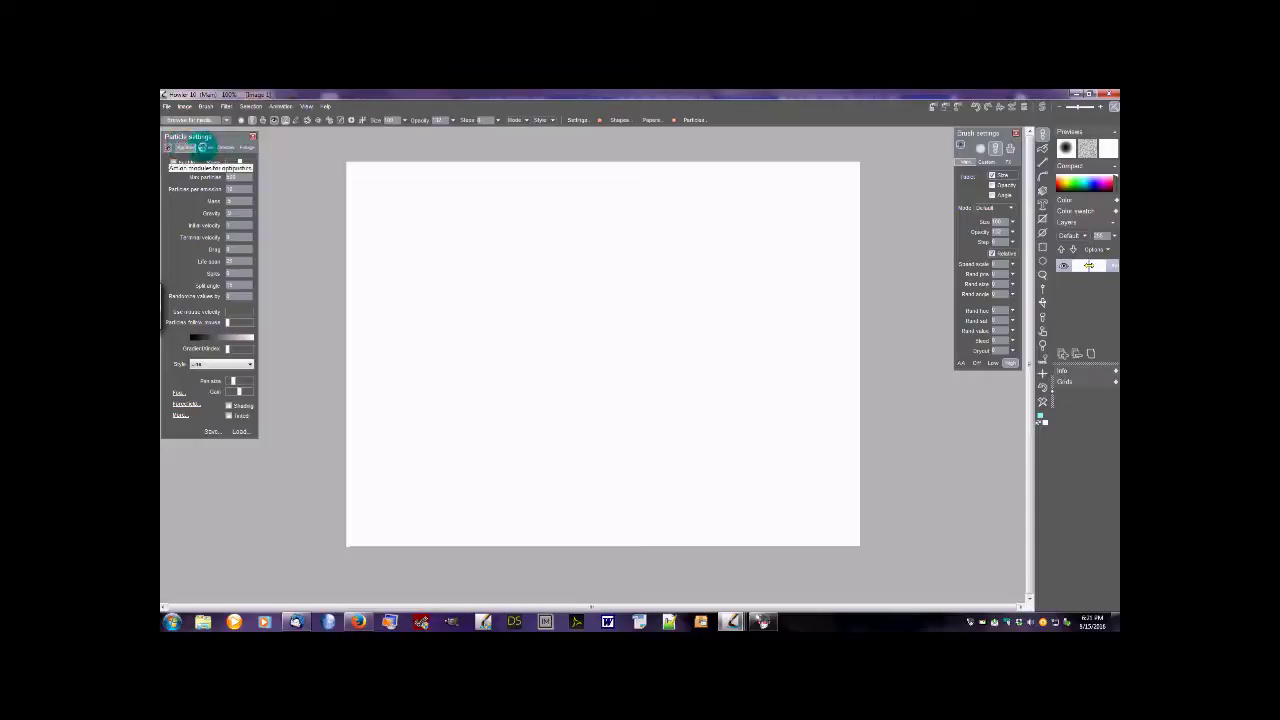
click(204, 147)
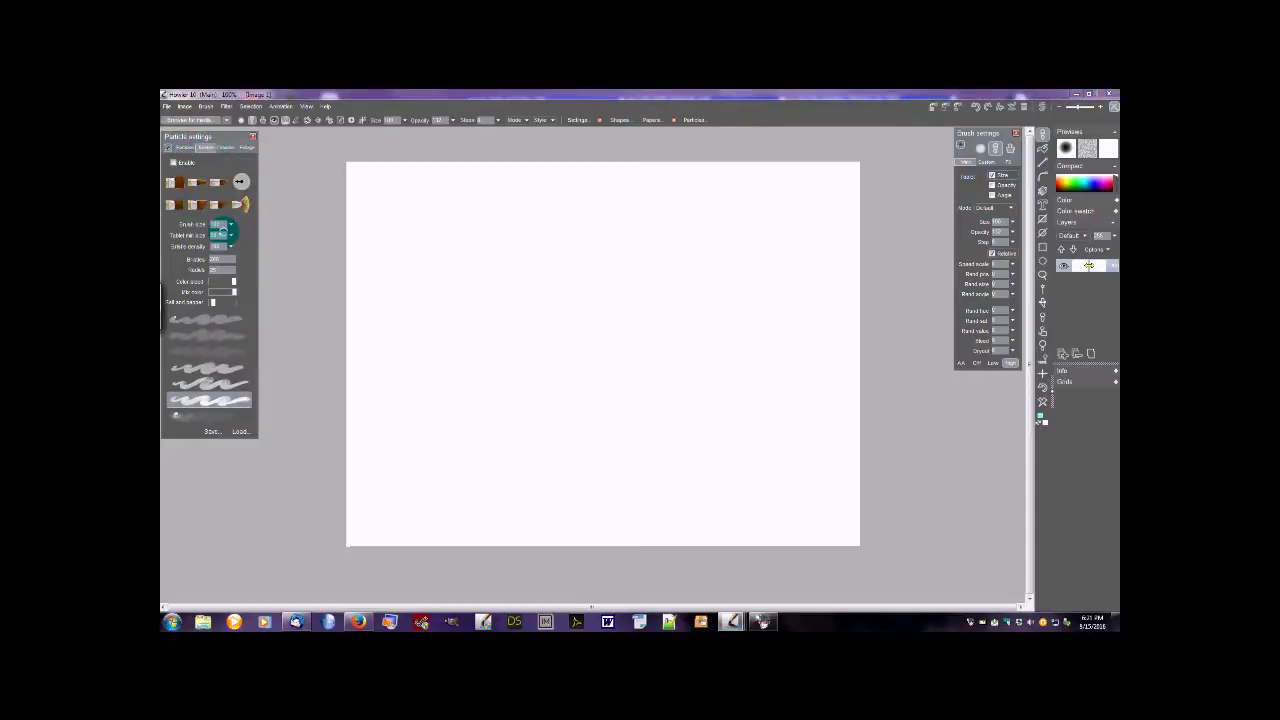
click(232, 224)
drag(188, 236, 207, 236)
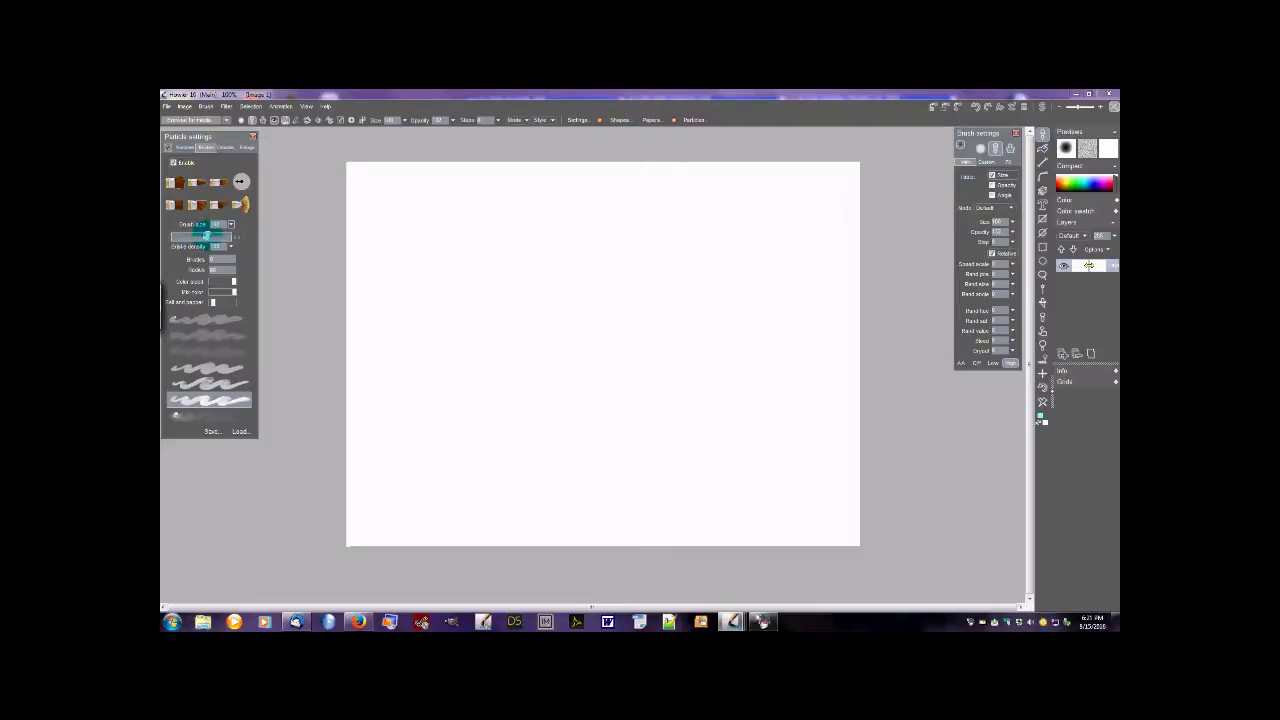
click(175, 181)
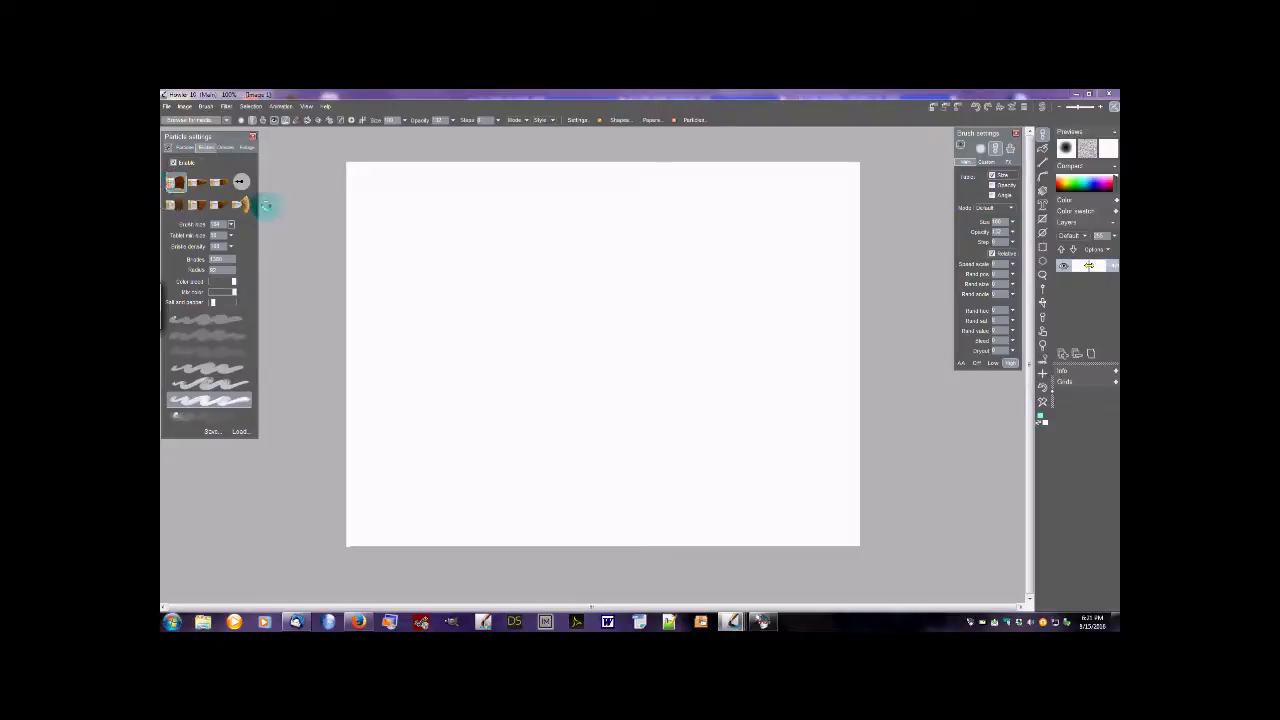
mouse_move(343, 200)
mouse_down()
mouse_move(370, 225)
mouse_move(562, 205)
mouse_move(525, 236)
mouse_move(591, 284)
mouse_move(751, 182)
mouse_move(689, 274)
mouse_move(807, 193)
mouse_move(792, 267)
mouse_move(880, 288)
mouse_up()
mouse_move(768, 170)
mouse_down()
mouse_move(677, 166)
mouse_move(669, 246)
mouse_move(621, 261)
mouse_move(519, 197)
mouse_move(551, 278)
mouse_move(428, 180)
mouse_move(410, 289)
mouse_move(348, 236)
mouse_move(361, 295)
mouse_move(306, 306)
mouse_up()
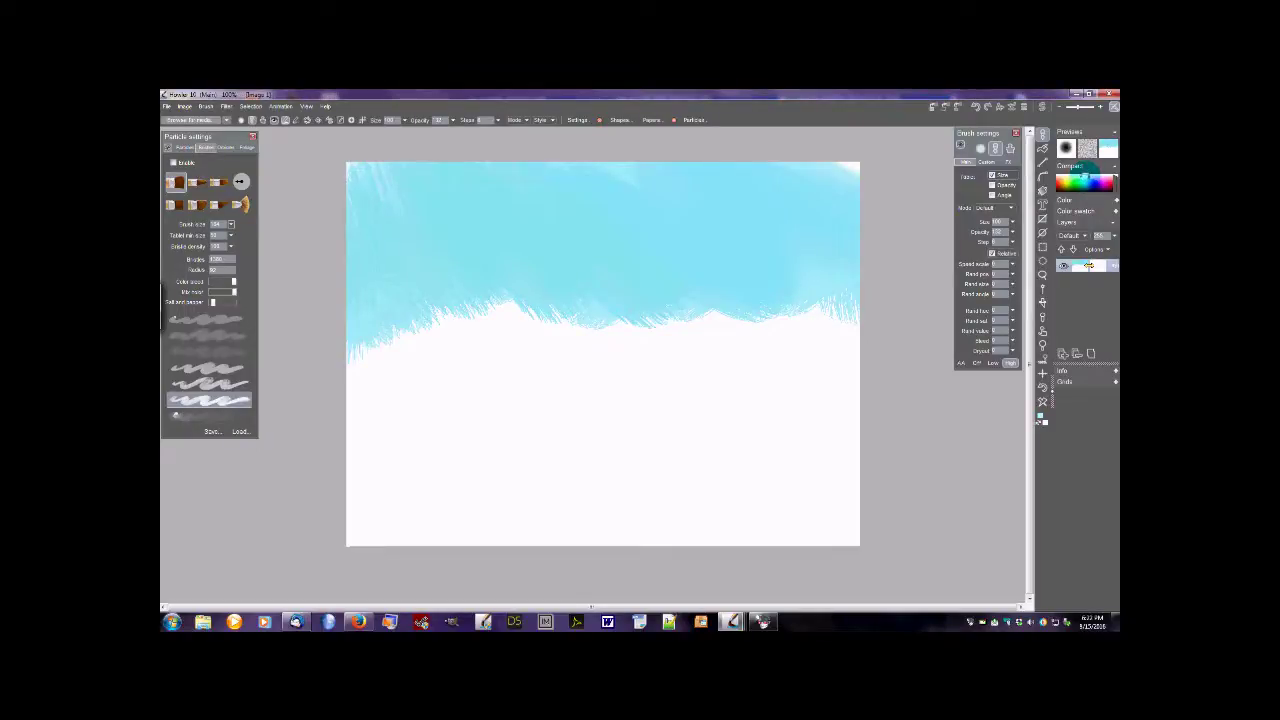
Switch to a scattered-particle brush, adjust its size, and blend the turquoise sky into soft, mottled patches that fade to white
click(226, 148)
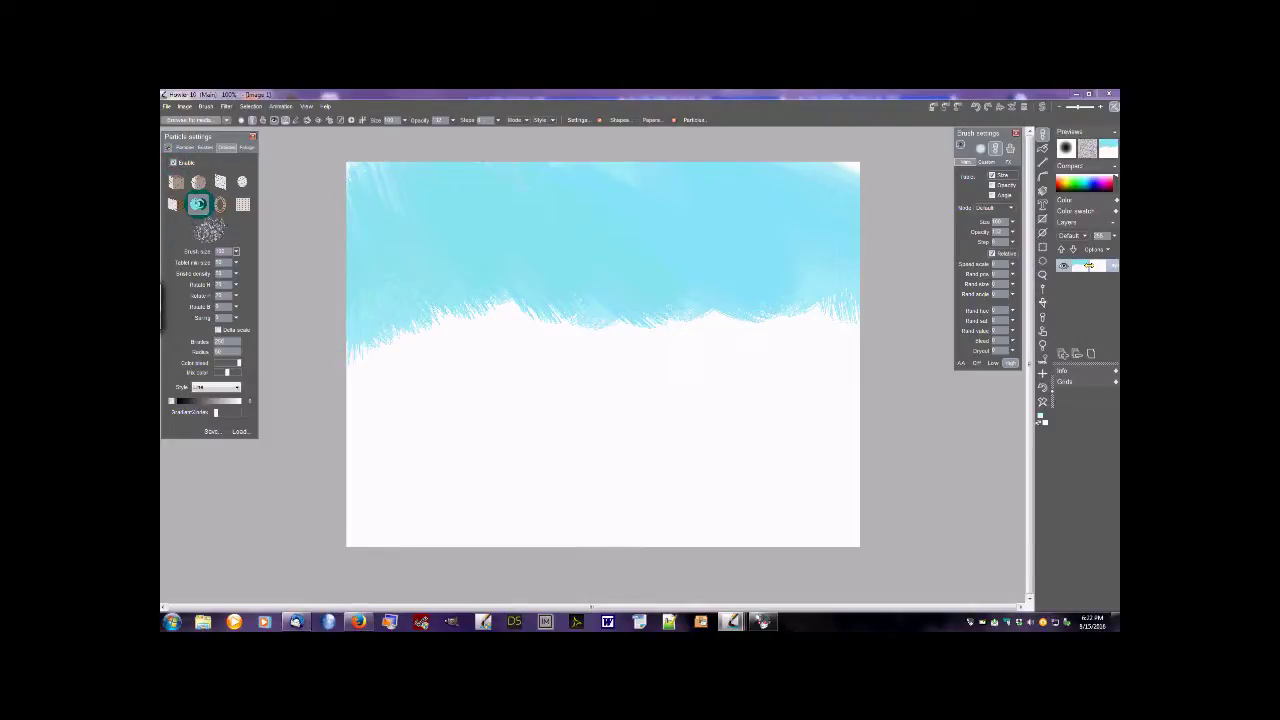
click(236, 250)
drag(196, 263, 215, 263)
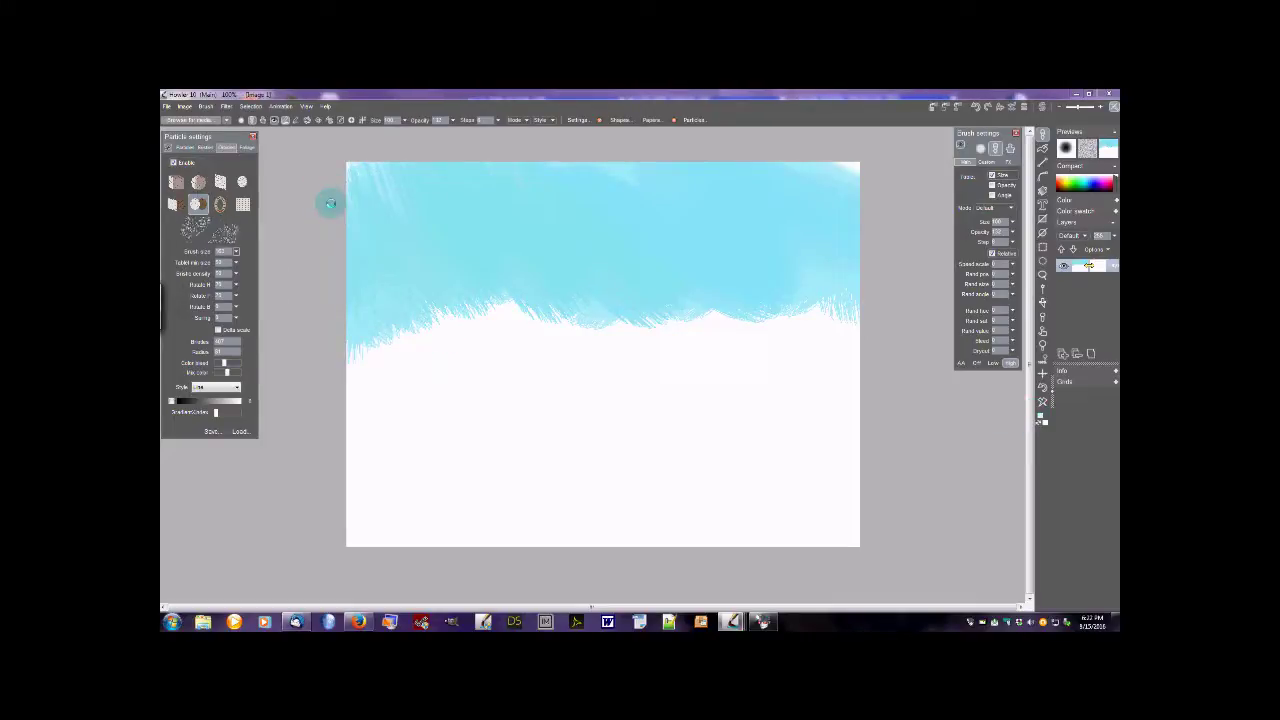
mouse_move(337, 194)
mouse_down()
mouse_move(433, 177)
mouse_move(340, 241)
mouse_move(421, 181)
mouse_move(577, 236)
mouse_move(525, 199)
mouse_move(522, 168)
mouse_move(682, 165)
mouse_move(559, 228)
mouse_move(674, 173)
mouse_move(661, 190)
mouse_move(826, 210)
mouse_move(818, 157)
mouse_move(880, 184)
mouse_move(844, 202)
mouse_move(858, 280)
mouse_move(775, 240)
mouse_move(808, 289)
mouse_move(665, 226)
mouse_move(523, 293)
mouse_move(513, 219)
mouse_move(424, 314)
mouse_move(463, 215)
mouse_move(409, 314)
mouse_move(379, 279)
mouse_move(283, 307)
mouse_move(385, 335)
mouse_move(806, 322)
mouse_move(844, 258)
mouse_up()
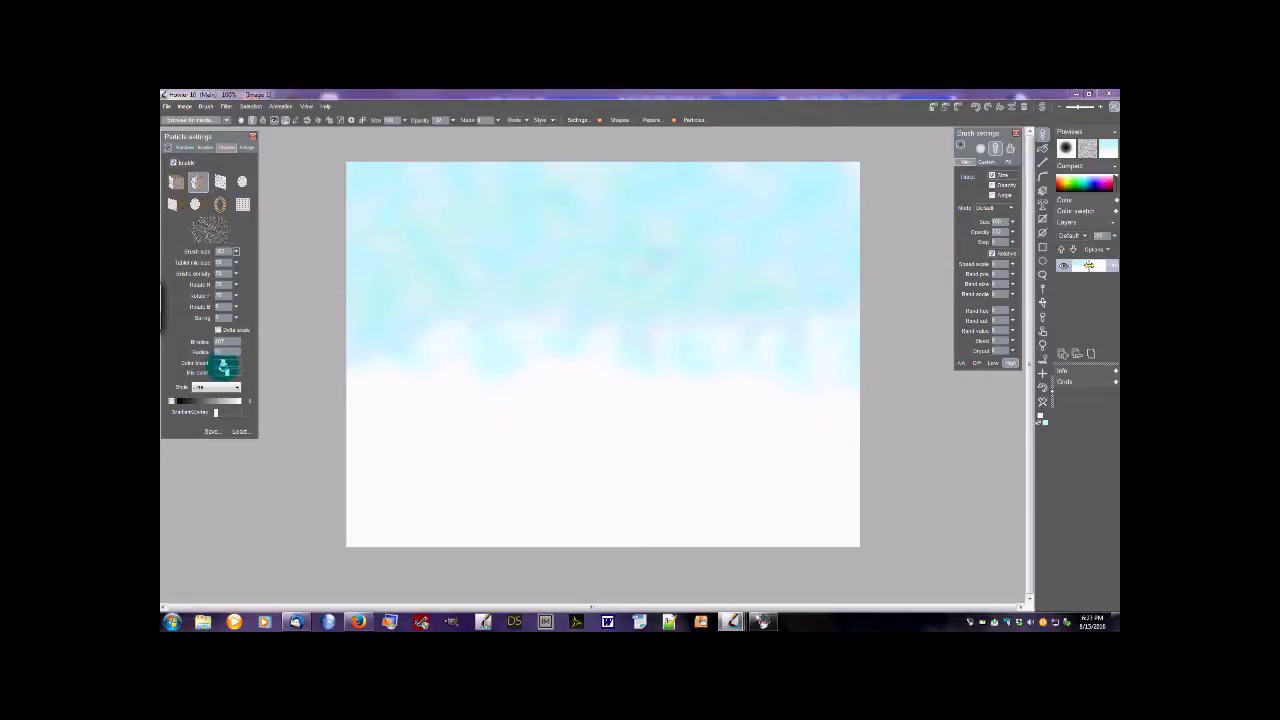
Undo the trial cloud, adjust the color blend, and paint large white clouds across the upper sky
mouse_move(400, 194)
mouse_down()
mouse_move(383, 233)
mouse_move(482, 240)
mouse_up()
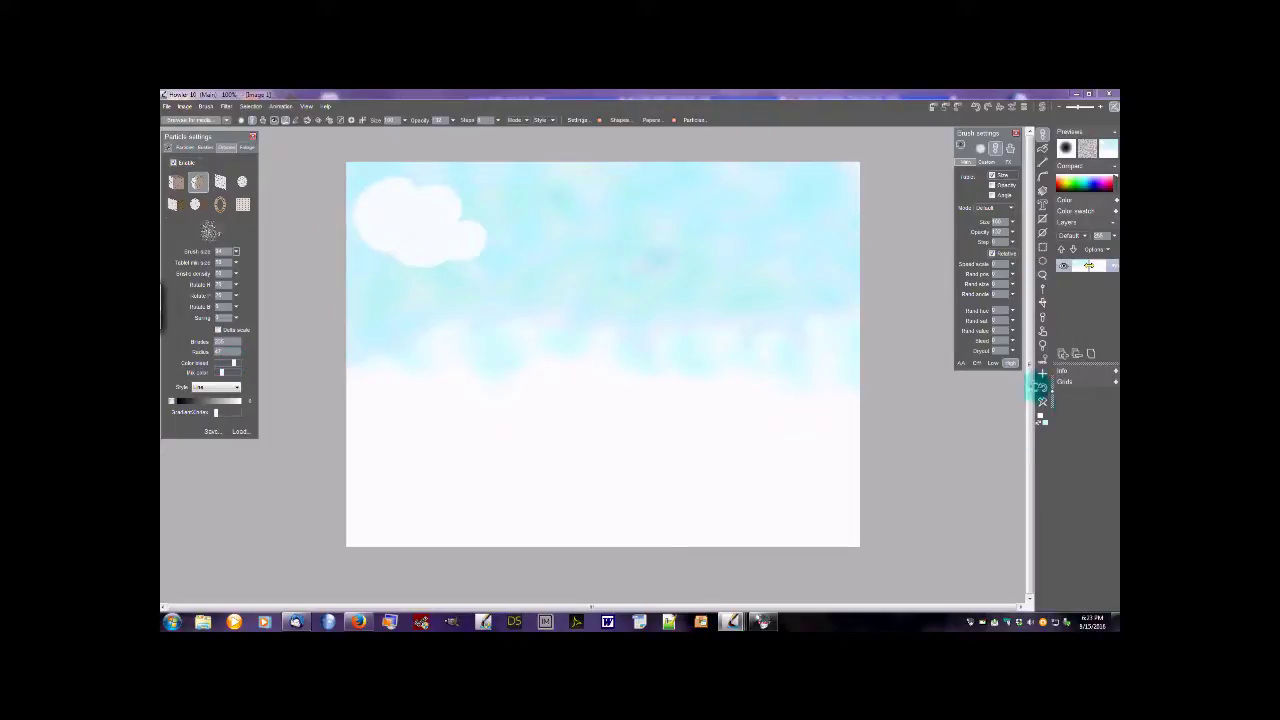
key(ctrl+z)
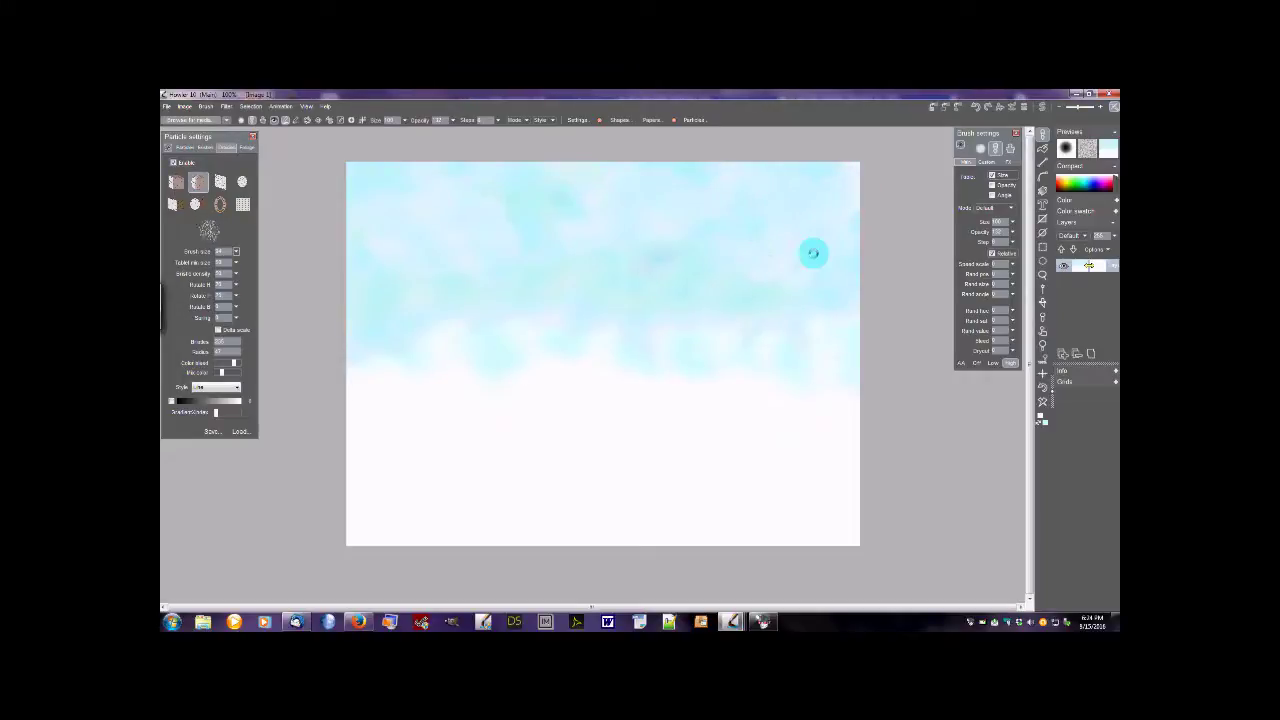
drag(234, 363, 231, 364)
mouse_move(383, 229)
mouse_down()
mouse_move(429, 206)
mouse_move(377, 251)
mouse_move(450, 232)
mouse_move(497, 246)
mouse_move(517, 237)
mouse_move(454, 206)
mouse_move(451, 240)
mouse_up()
mouse_move(634, 231)
mouse_down()
mouse_move(595, 246)
mouse_move(635, 245)
mouse_move(613, 195)
mouse_move(638, 231)
mouse_move(624, 177)
mouse_move(679, 237)
mouse_move(720, 210)
mouse_move(646, 219)
mouse_move(694, 235)
mouse_move(684, 219)
mouse_move(743, 198)
mouse_move(786, 203)
mouse_move(746, 244)
mouse_move(792, 258)
mouse_move(812, 200)
mouse_move(851, 177)
mouse_move(821, 243)
mouse_move(751, 267)
mouse_move(842, 237)
mouse_up()
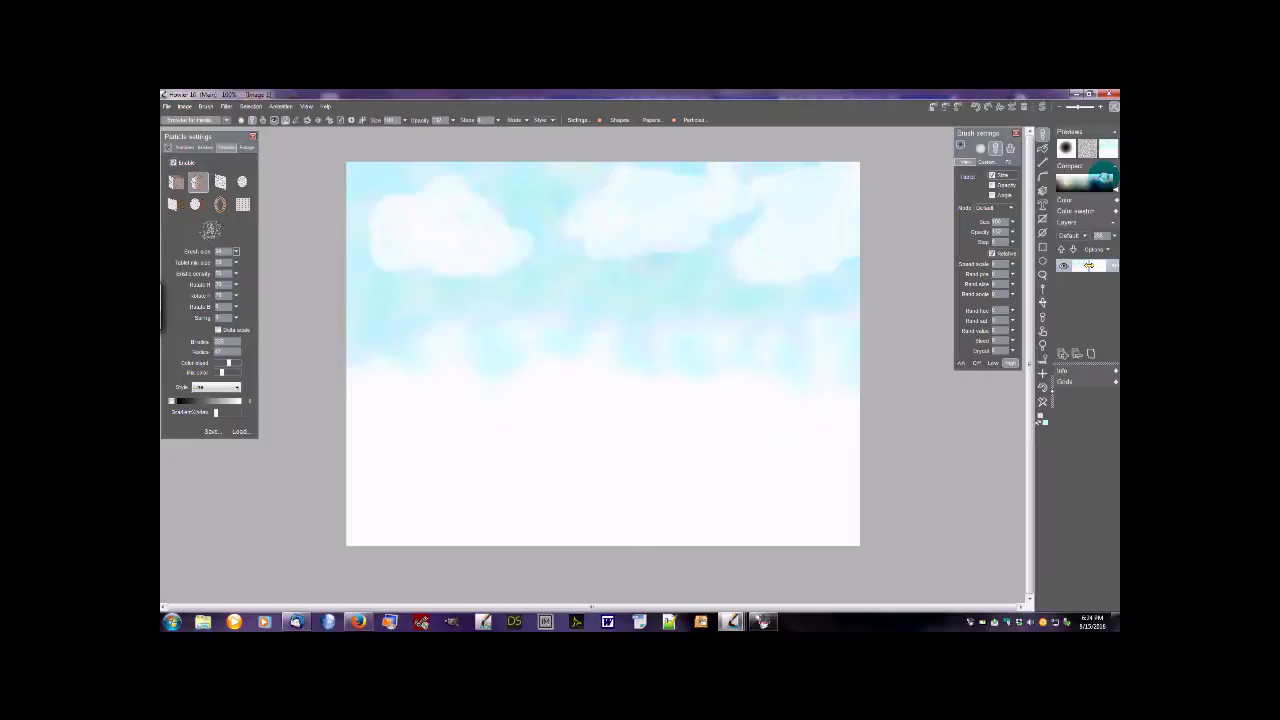
Add muted grey shading strokes inside the white clouds across the sky
mouse_move(452, 220)
mouse_down()
mouse_move(398, 236)
mouse_move(477, 246)
mouse_up()
mouse_move(663, 206)
mouse_down()
mouse_move(656, 215)
mouse_move(672, 219)
mouse_up()
drag(820, 213, 756, 235)
drag(846, 174, 852, 186)
drag(838, 240, 823, 254)
mouse_move(474, 194)
mouse_down()
mouse_move(457, 186)
mouse_move(515, 238)
mouse_up()
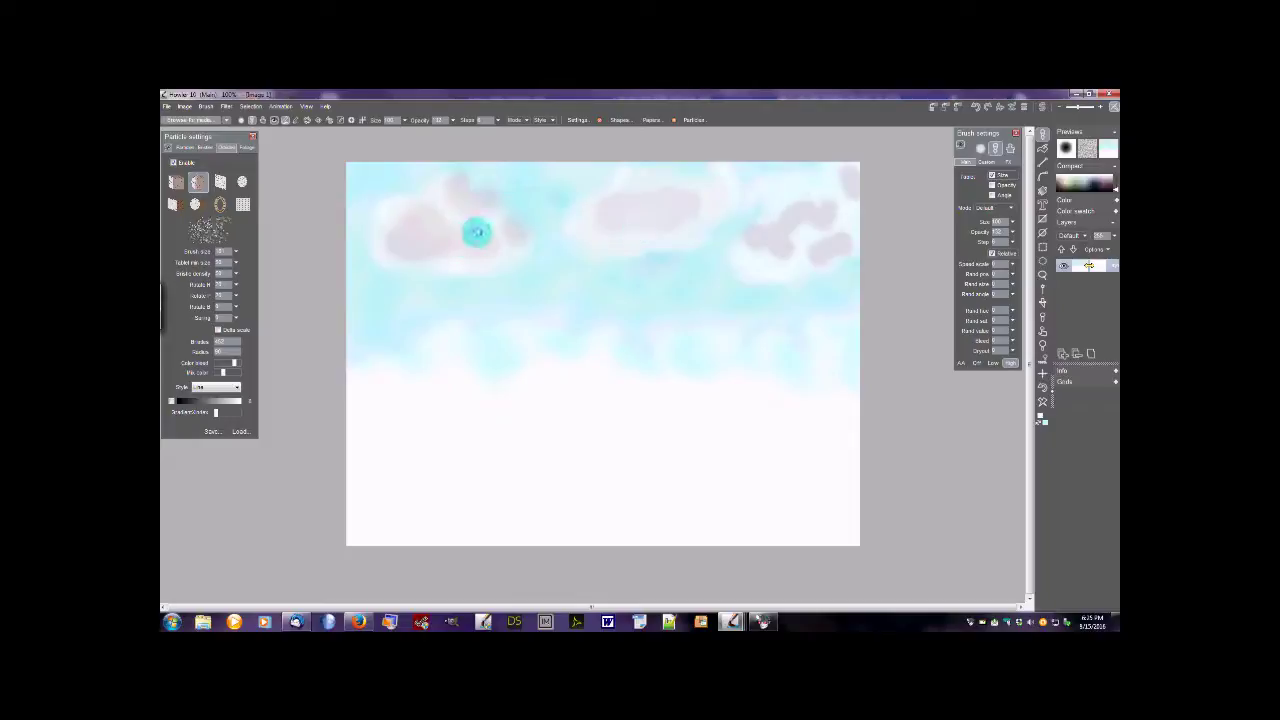
Blend white over the grey cloud shading with low color mixing to soften all the clouds
mouse_move(764, 263)
mouse_down()
mouse_move(846, 246)
mouse_move(817, 174)
mouse_move(844, 177)
mouse_move(855, 202)
mouse_move(824, 216)
mouse_move(848, 245)
mouse_up()
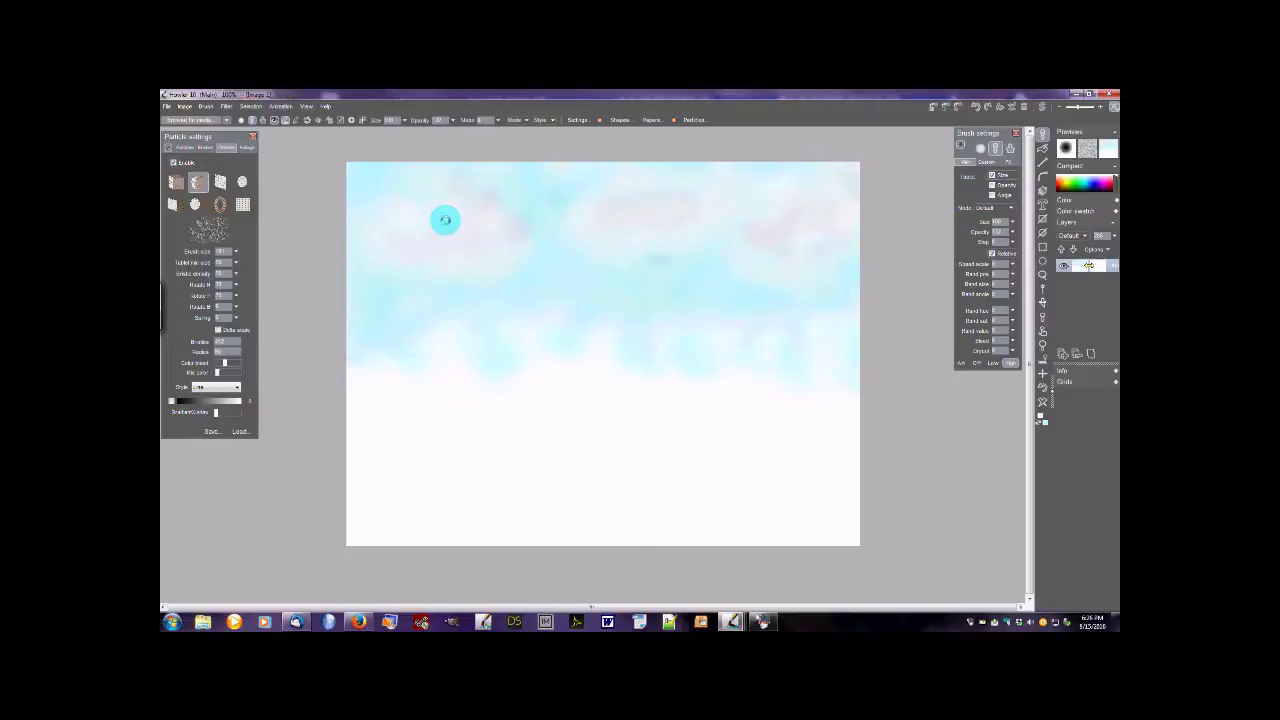
drag(618, 200, 680, 198)
mouse_move(768, 208)
mouse_down()
mouse_move(814, 214)
mouse_move(822, 199)
mouse_move(775, 204)
mouse_move(847, 224)
mouse_up()
drag(488, 242, 520, 245)
drag(639, 250, 627, 248)
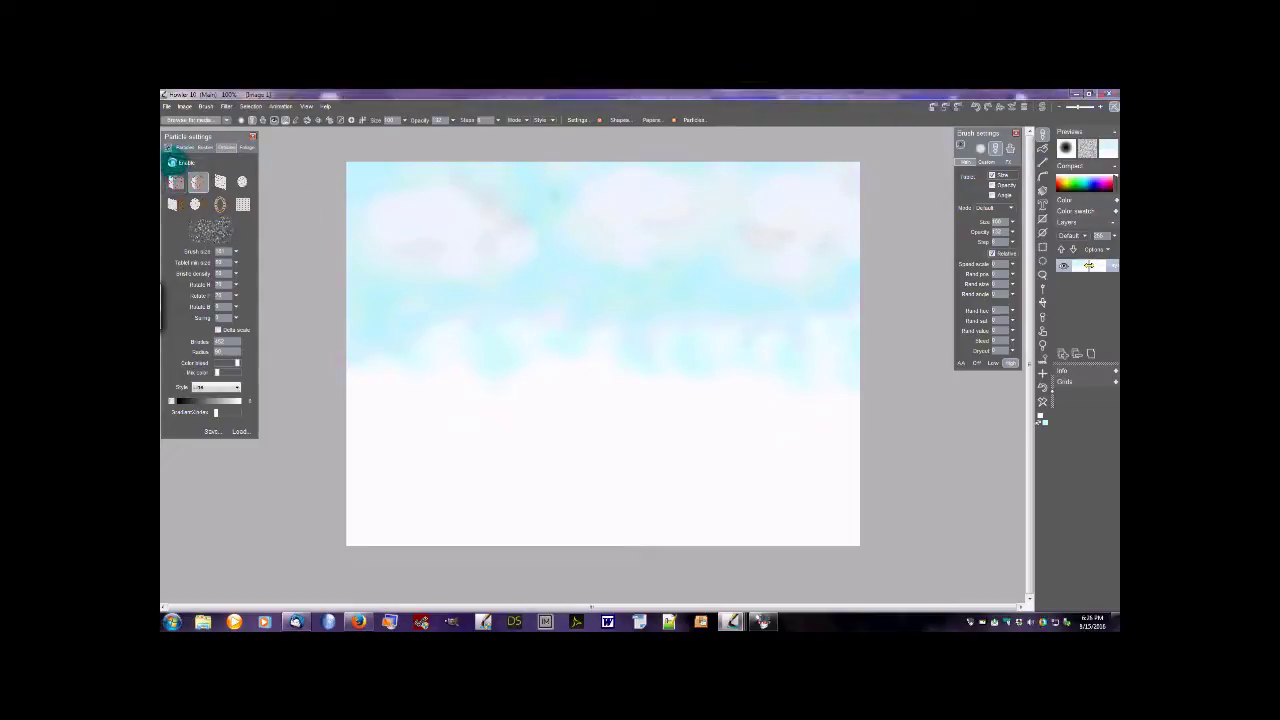
Turn off the particle brush and lighten the clouds with the Dodge effects brush
click(221, 182)
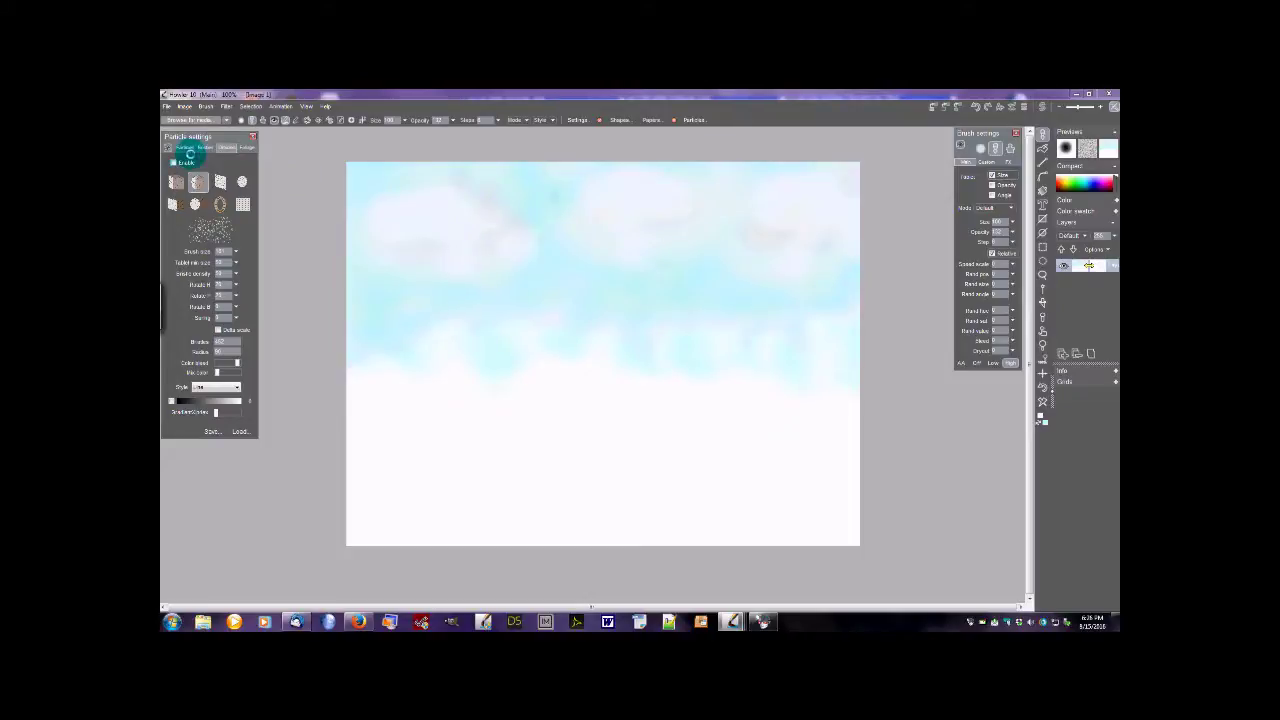
click(183, 147)
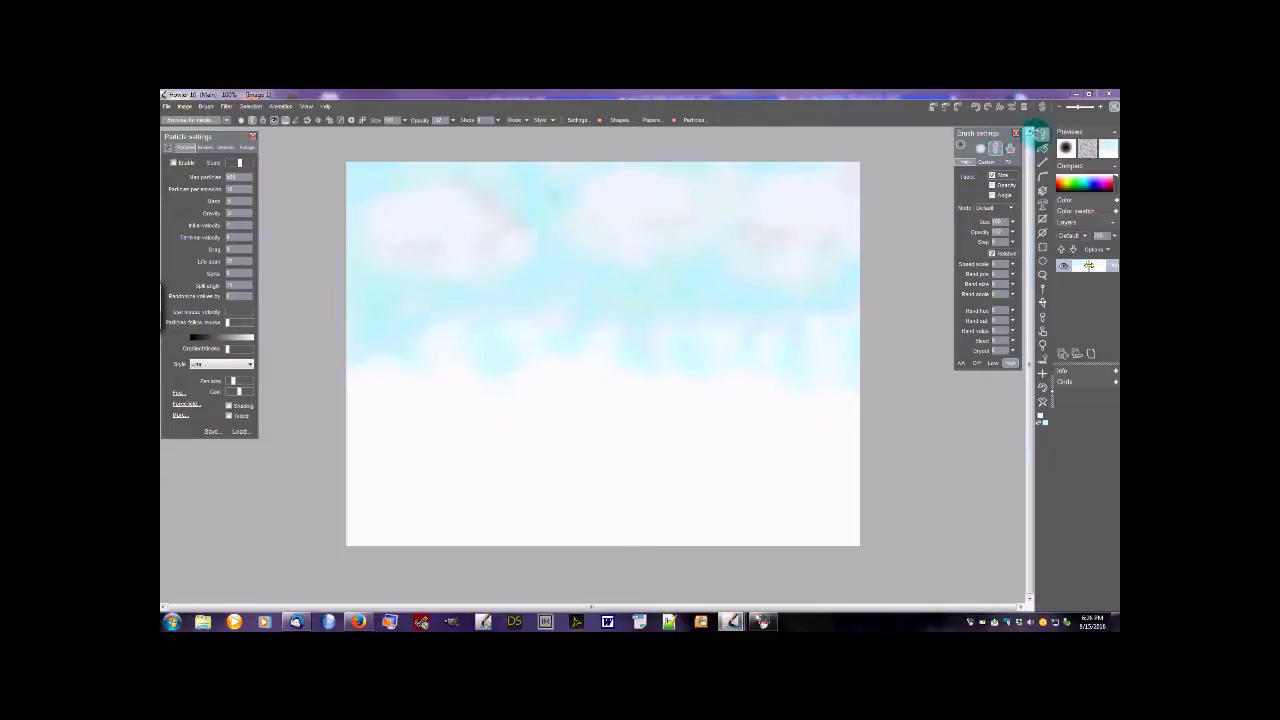
right_click(1043, 133)
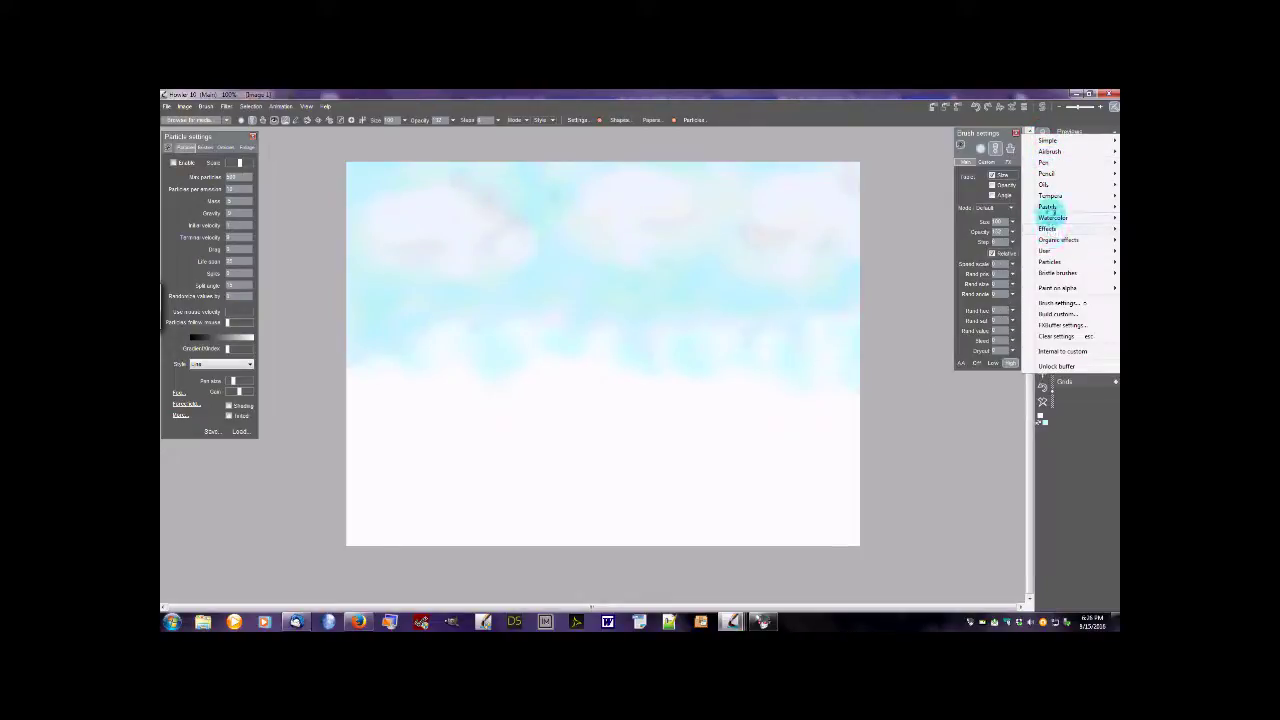
mouse_move(1048, 230)
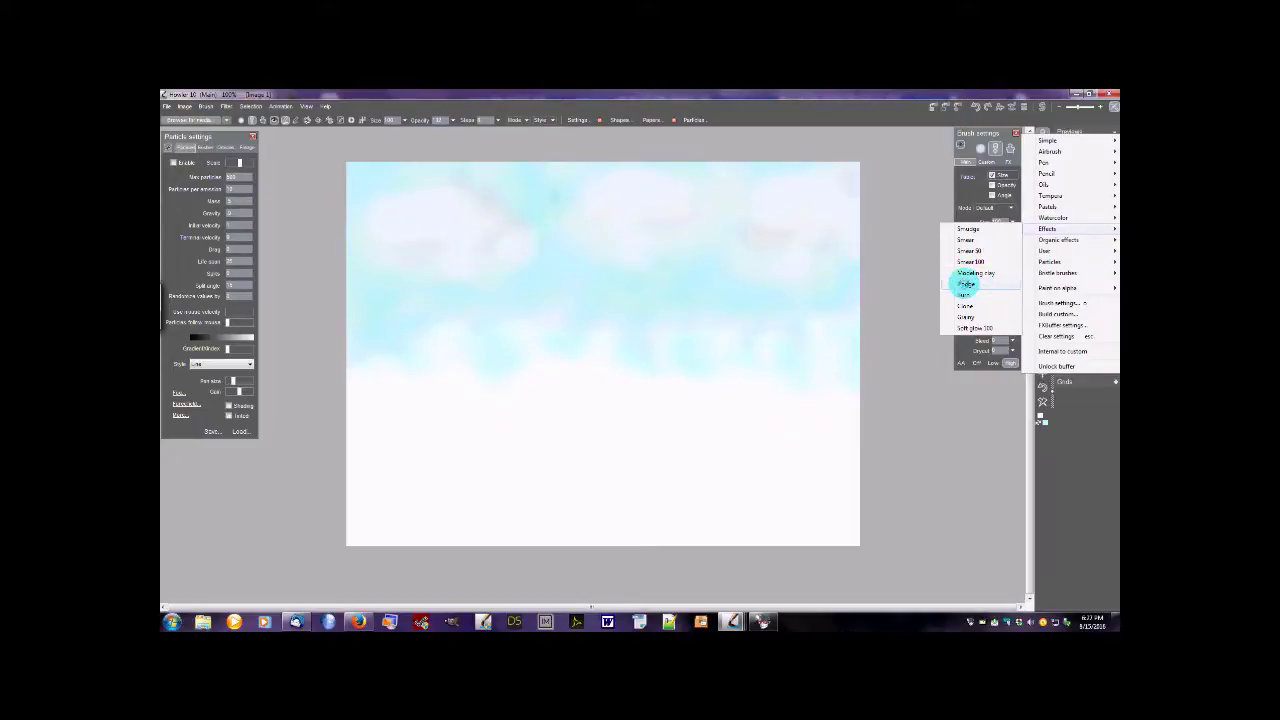
click(965, 284)
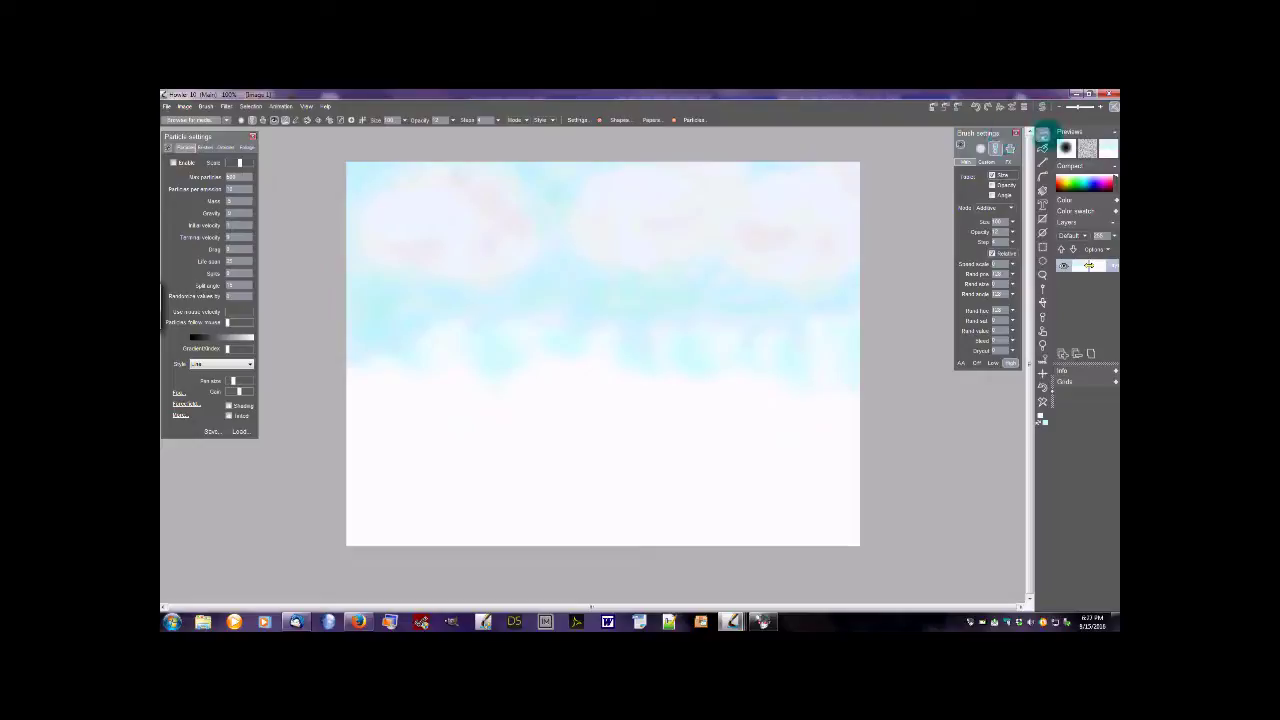
Paint dark teal tree masses across the middle and down both sides of the canvas with the Soft pastels 100 brush
click(1043, 134)
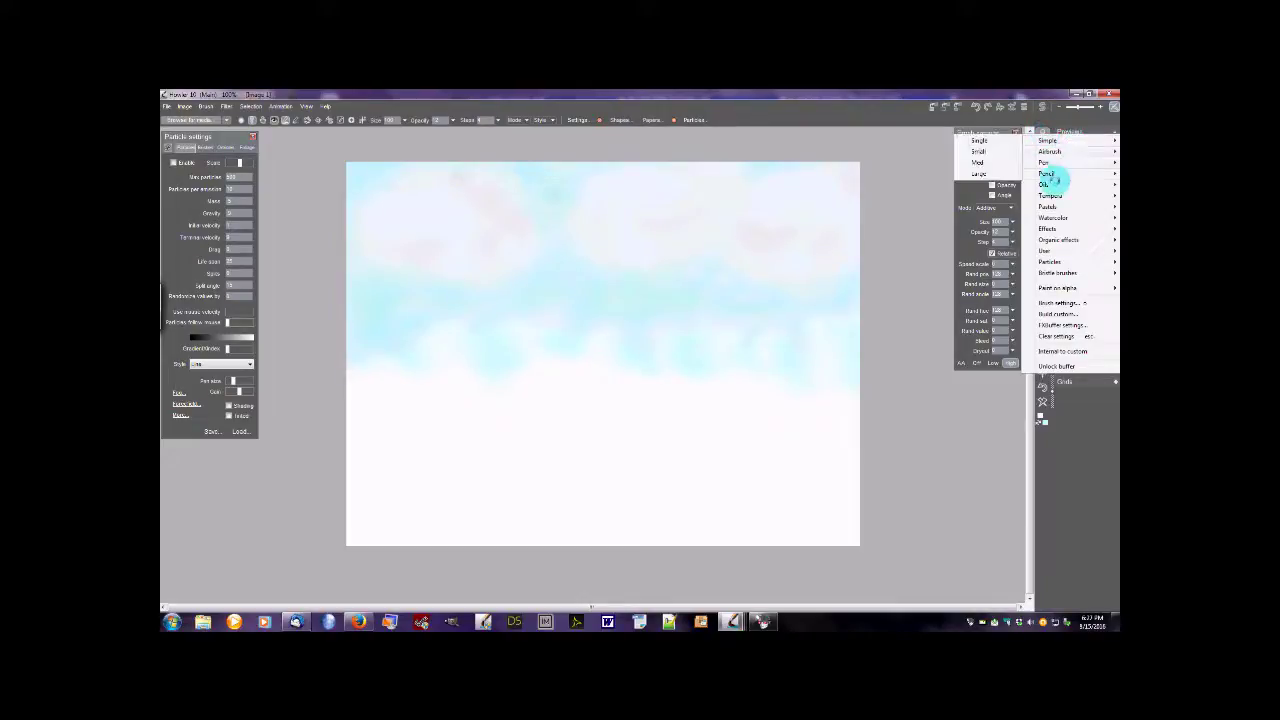
mouse_move(1050, 206)
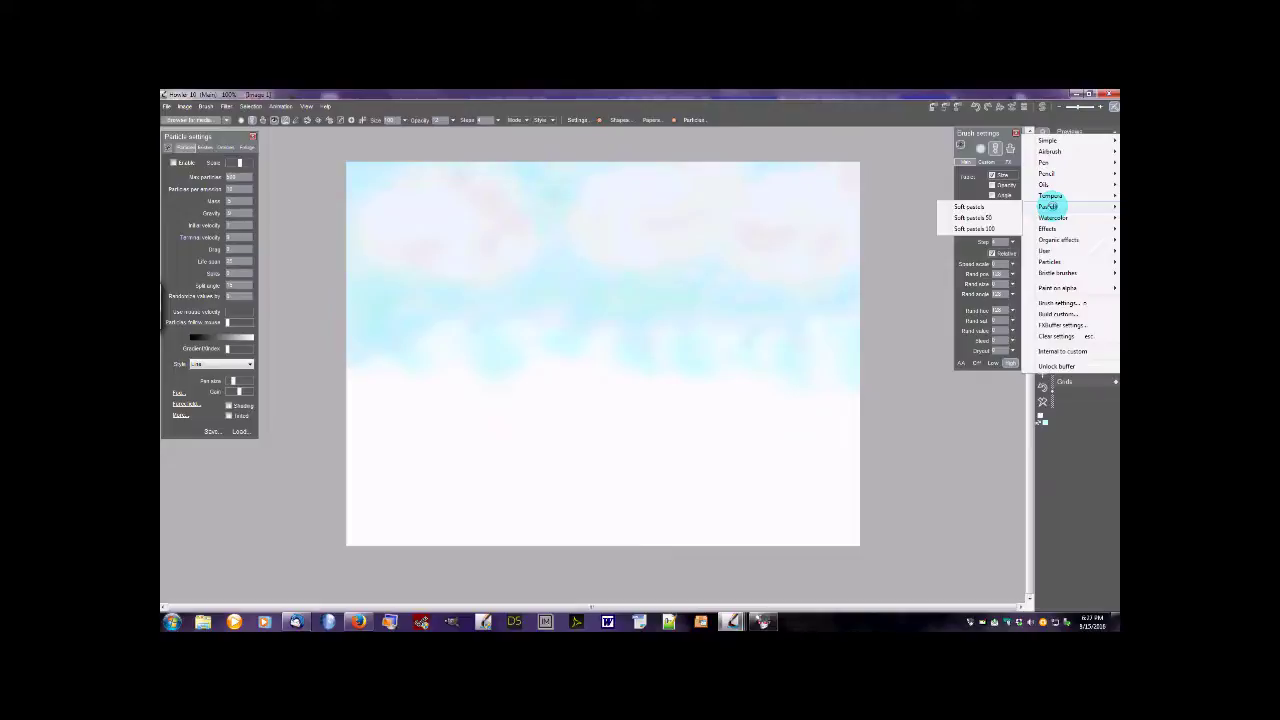
click(978, 229)
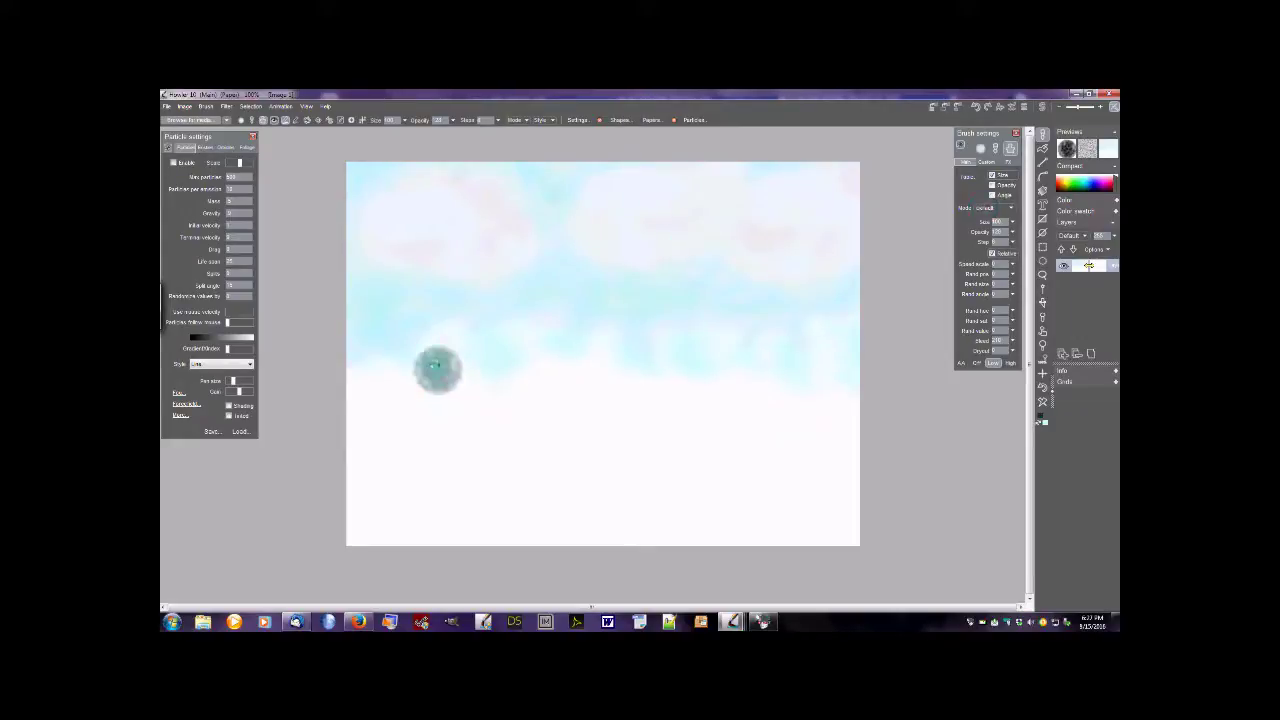
mouse_move(362, 390)
mouse_down()
mouse_move(409, 360)
mouse_move(658, 386)
mouse_move(749, 366)
mouse_move(800, 383)
mouse_move(330, 429)
mouse_move(391, 494)
mouse_move(655, 425)
mouse_move(716, 483)
mouse_move(806, 429)
mouse_move(843, 477)
mouse_move(491, 466)
mouse_move(438, 517)
mouse_move(323, 531)
mouse_move(386, 334)
mouse_move(499, 367)
mouse_move(629, 349)
mouse_move(745, 355)
mouse_move(851, 409)
mouse_move(781, 374)
mouse_move(711, 423)
mouse_move(491, 397)
mouse_move(335, 495)
mouse_move(686, 451)
mouse_move(849, 537)
mouse_move(817, 457)
mouse_move(411, 416)
mouse_move(332, 430)
mouse_move(341, 485)
mouse_move(446, 354)
mouse_move(840, 318)
mouse_up()
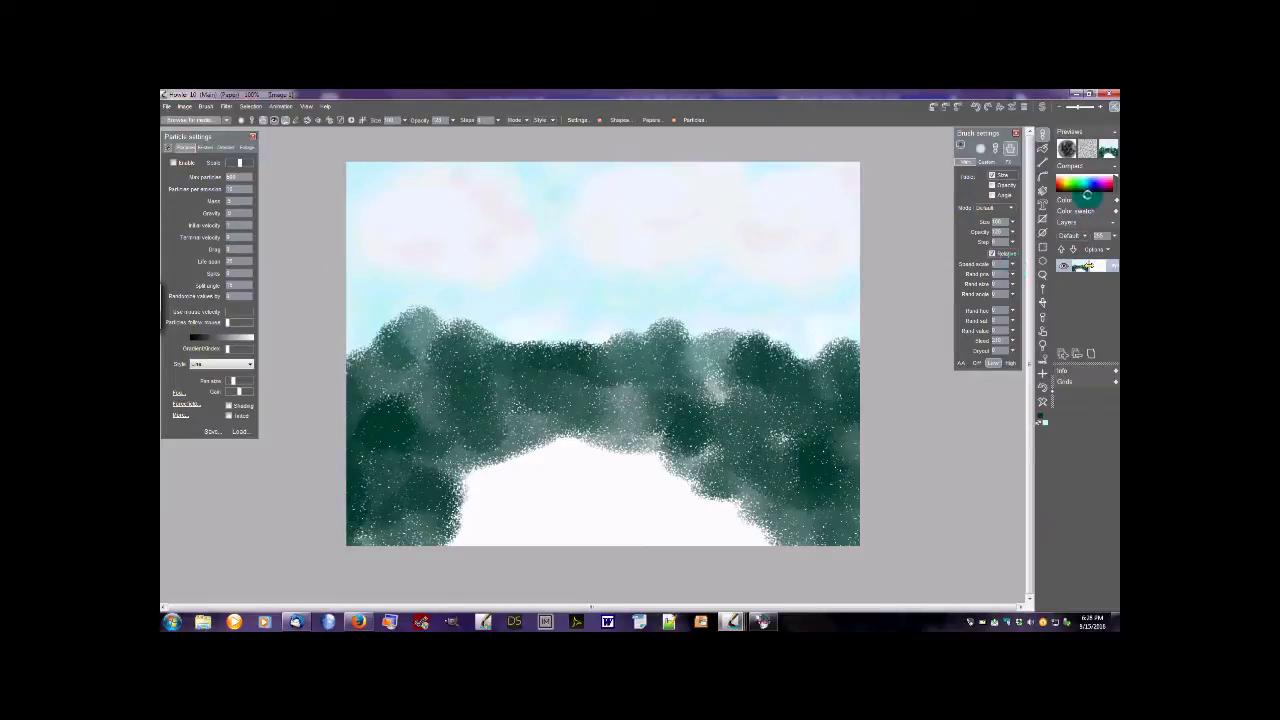
Darken the tree masses with near-black green and fill the white clearing below them with pale blue water
mouse_move(817, 409)
mouse_down()
mouse_move(778, 397)
mouse_move(799, 448)
mouse_move(845, 390)
mouse_move(832, 505)
mouse_move(700, 397)
mouse_move(527, 386)
mouse_move(439, 397)
mouse_move(379, 367)
mouse_move(417, 349)
mouse_move(320, 417)
mouse_move(413, 439)
mouse_move(365, 487)
mouse_move(387, 549)
mouse_move(438, 445)
mouse_move(612, 386)
mouse_move(832, 378)
mouse_move(794, 471)
mouse_up()
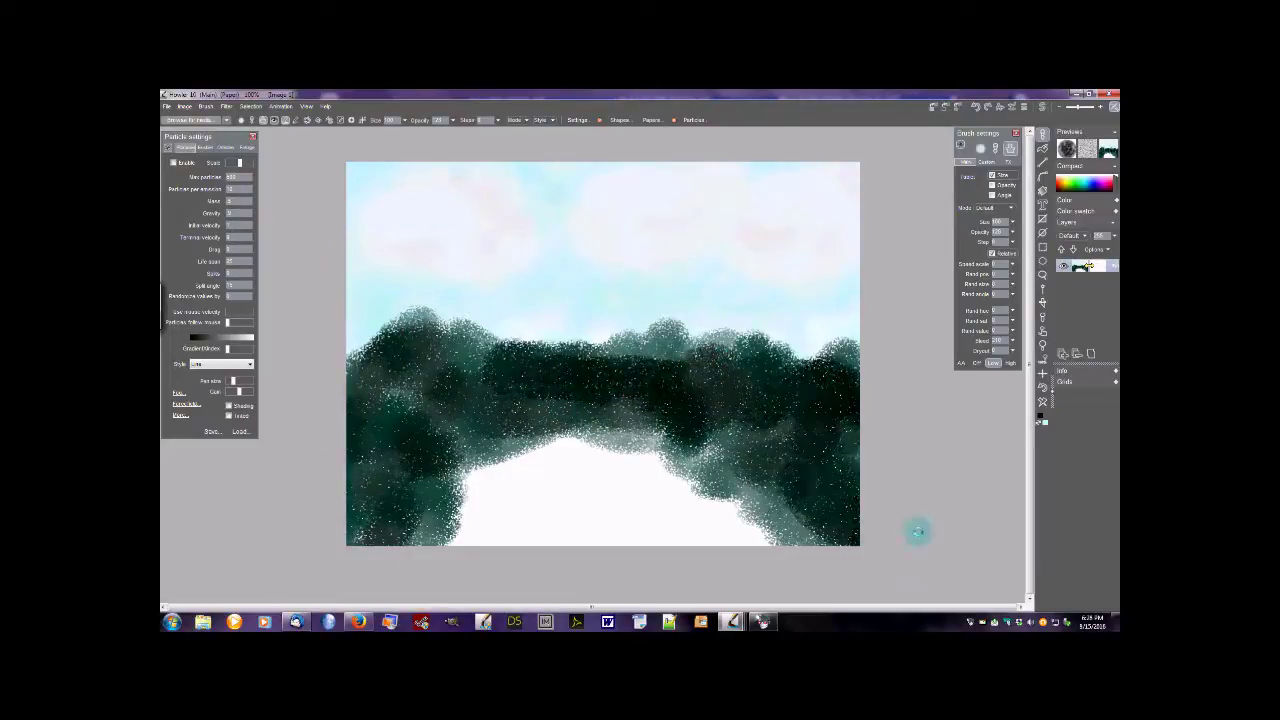
mouse_move(373, 458)
mouse_down()
mouse_move(367, 407)
mouse_move(362, 469)
mouse_move(388, 523)
mouse_move(450, 451)
mouse_move(550, 434)
mouse_move(727, 434)
mouse_move(799, 497)
mouse_up()
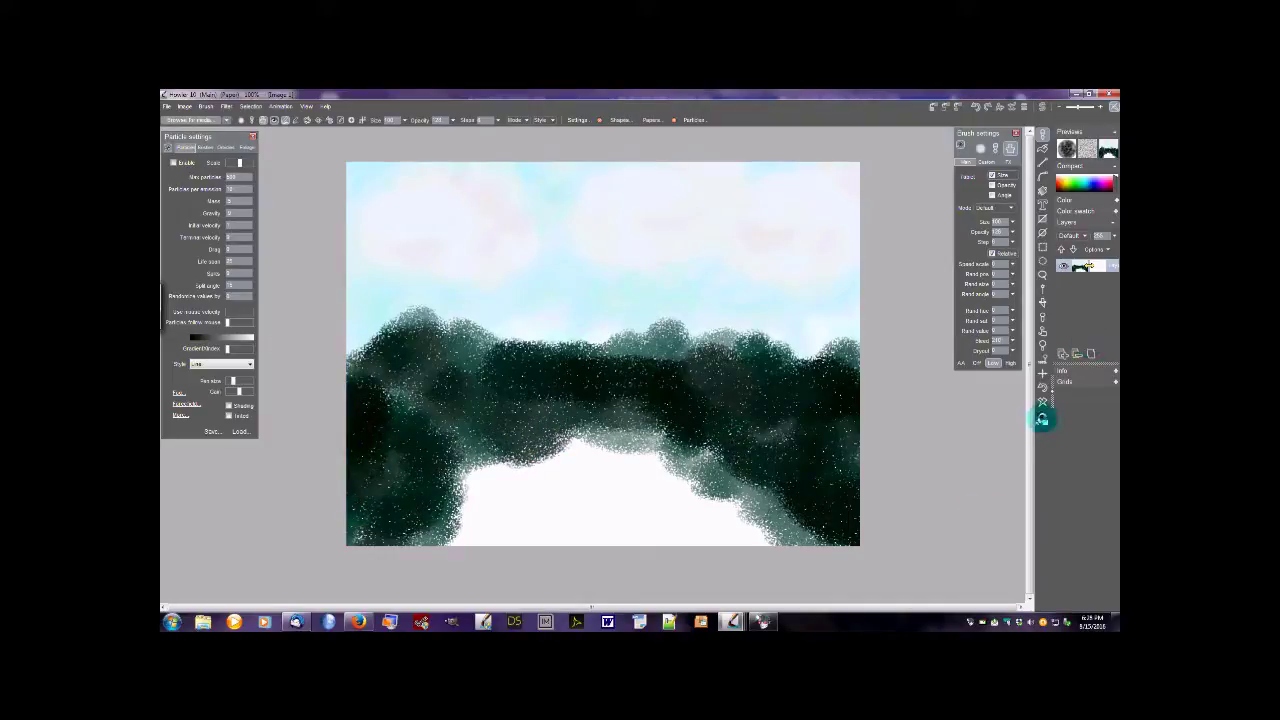
mouse_move(658, 487)
mouse_down()
mouse_move(504, 496)
mouse_move(550, 536)
mouse_move(698, 543)
mouse_move(683, 521)
mouse_move(558, 478)
mouse_move(492, 521)
mouse_move(766, 542)
mouse_move(671, 513)
mouse_move(639, 476)
mouse_move(503, 496)
mouse_move(499, 483)
mouse_move(676, 533)
mouse_move(687, 515)
mouse_move(609, 472)
mouse_move(550, 464)
mouse_move(478, 485)
mouse_move(430, 537)
mouse_move(621, 513)
mouse_up()
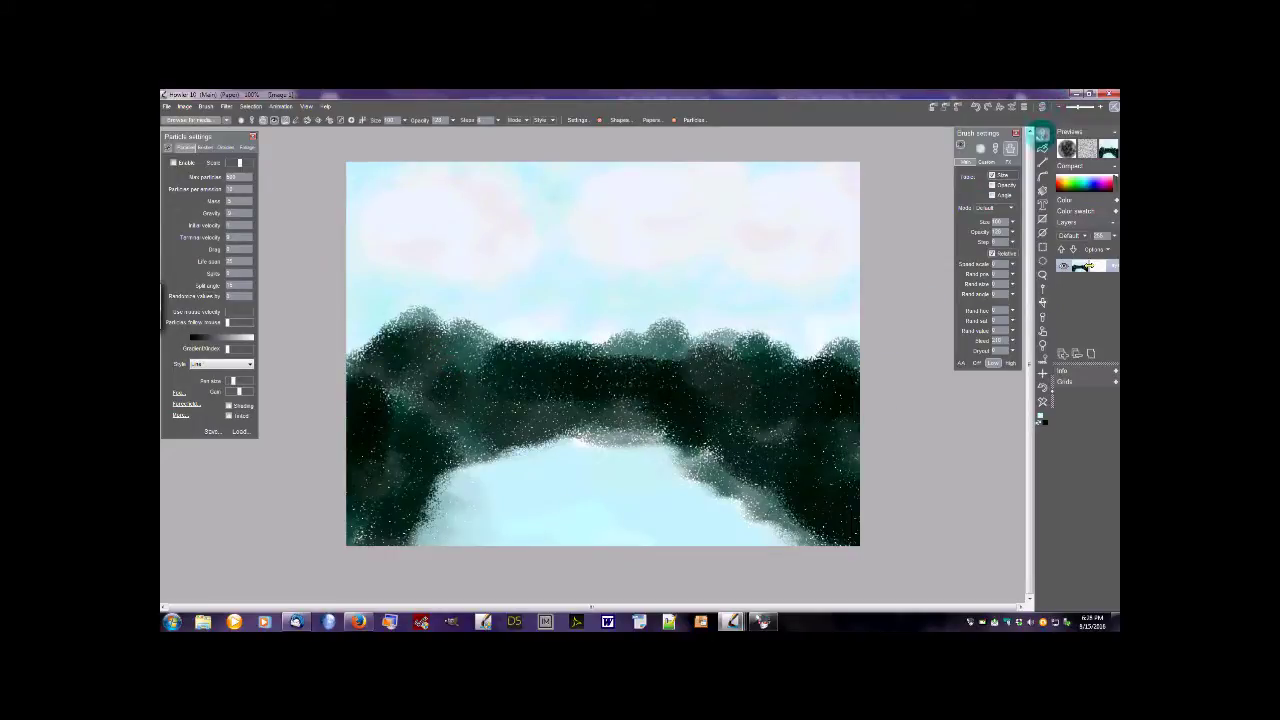
Paint a near-black ridge of peaks over the treetops along the skyline with a Tempera rake brush
click(1042, 133)
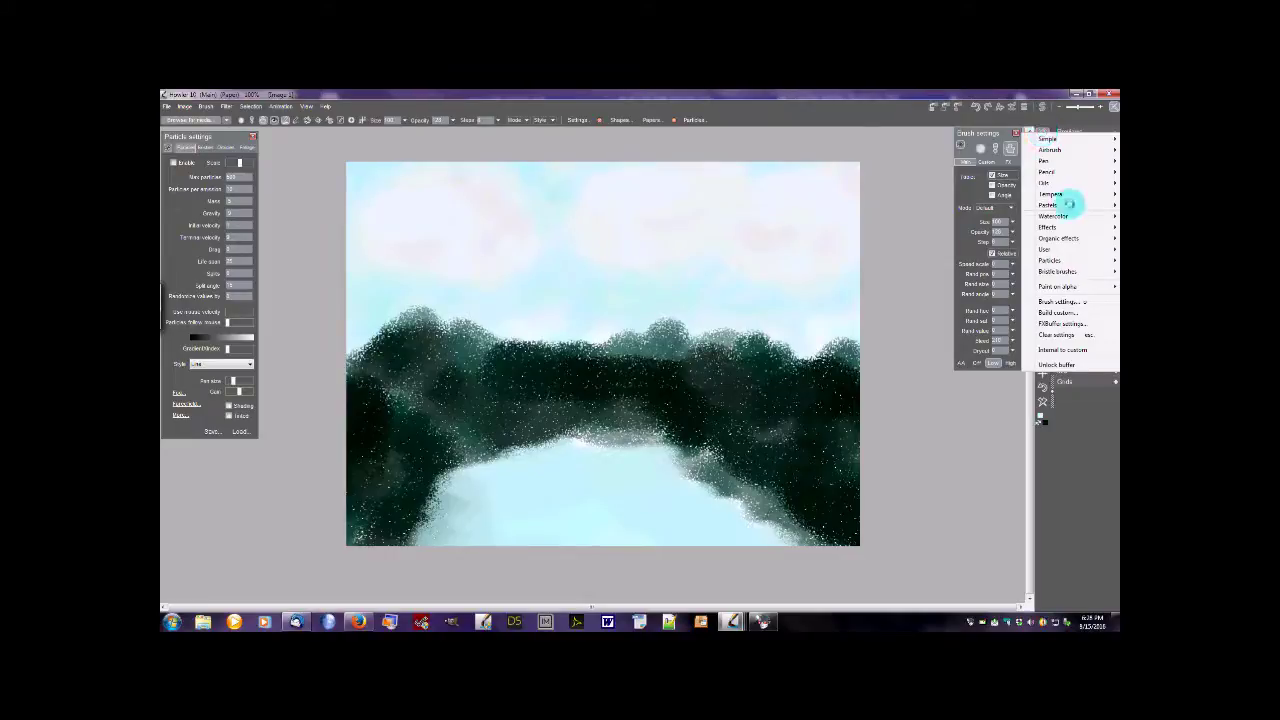
mouse_move(1070, 237)
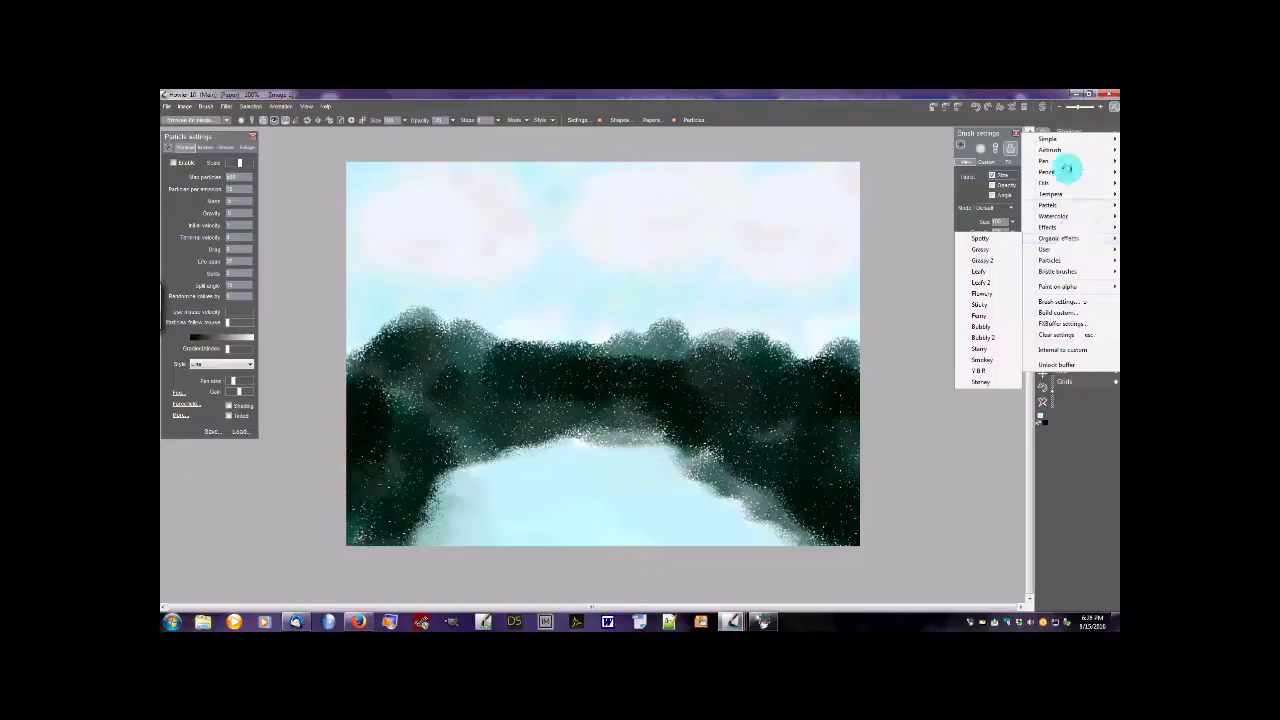
mouse_move(1066, 150)
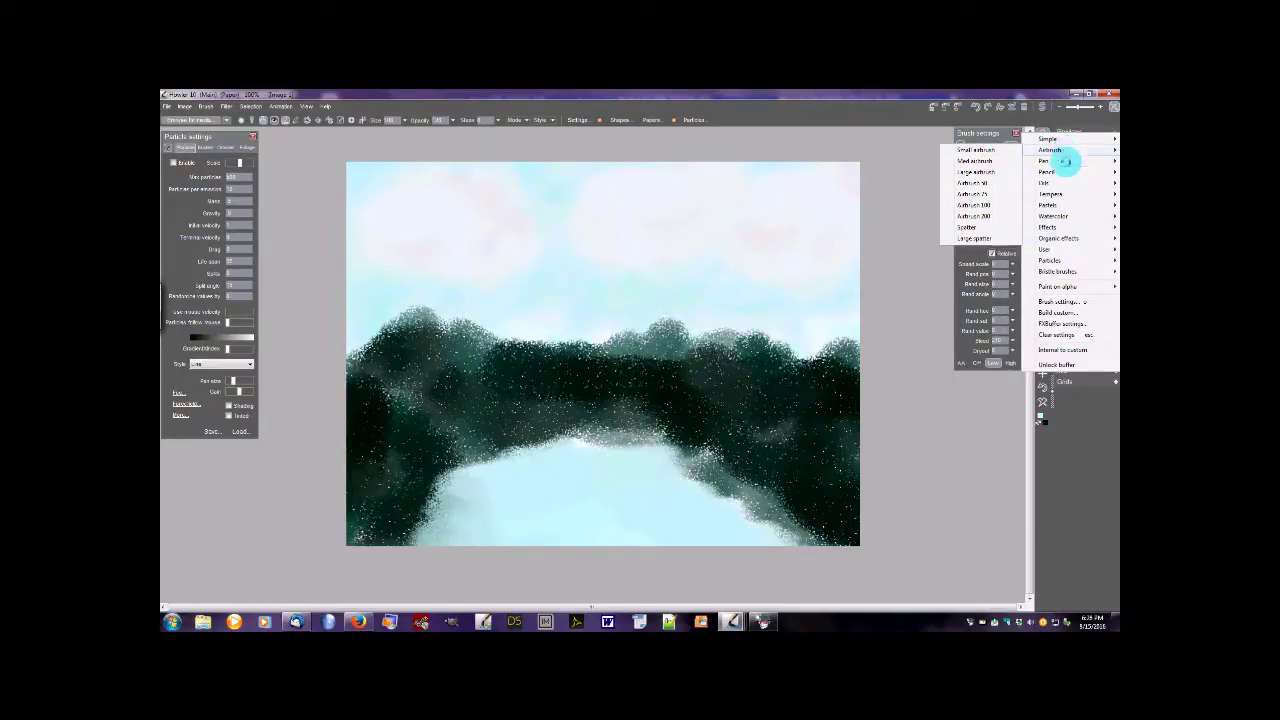
mouse_move(1050, 194)
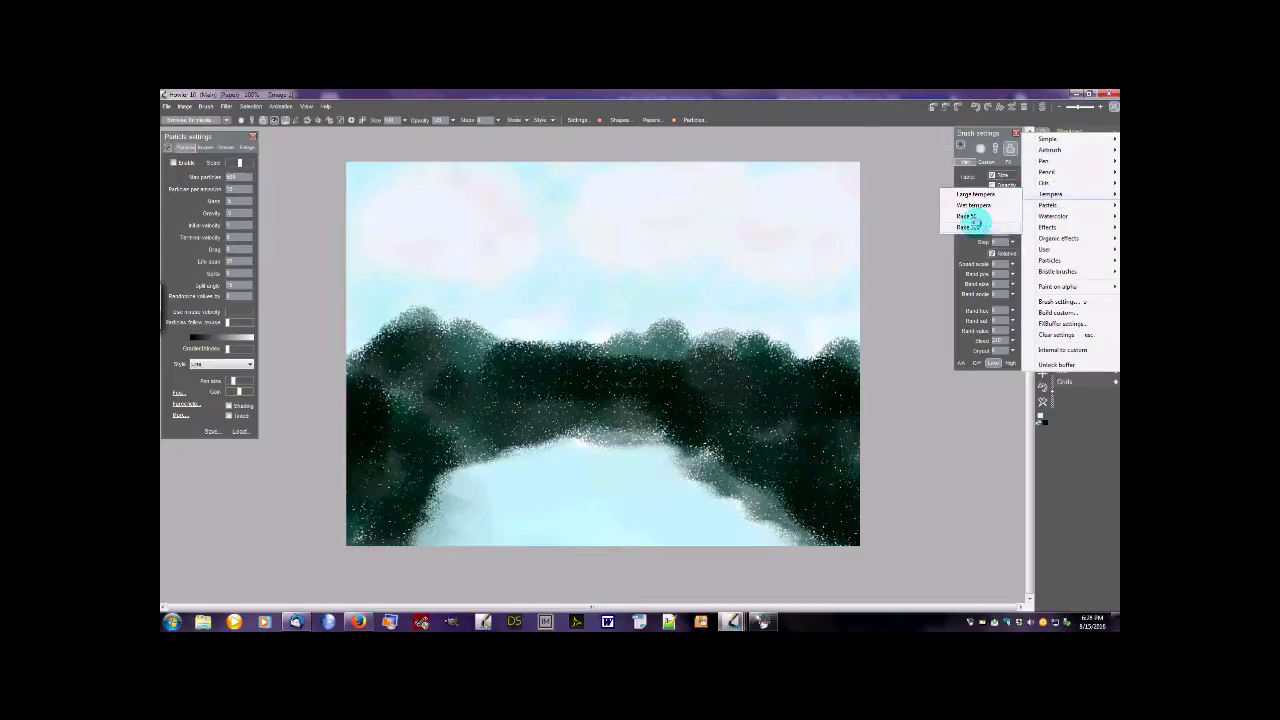
click(972, 220)
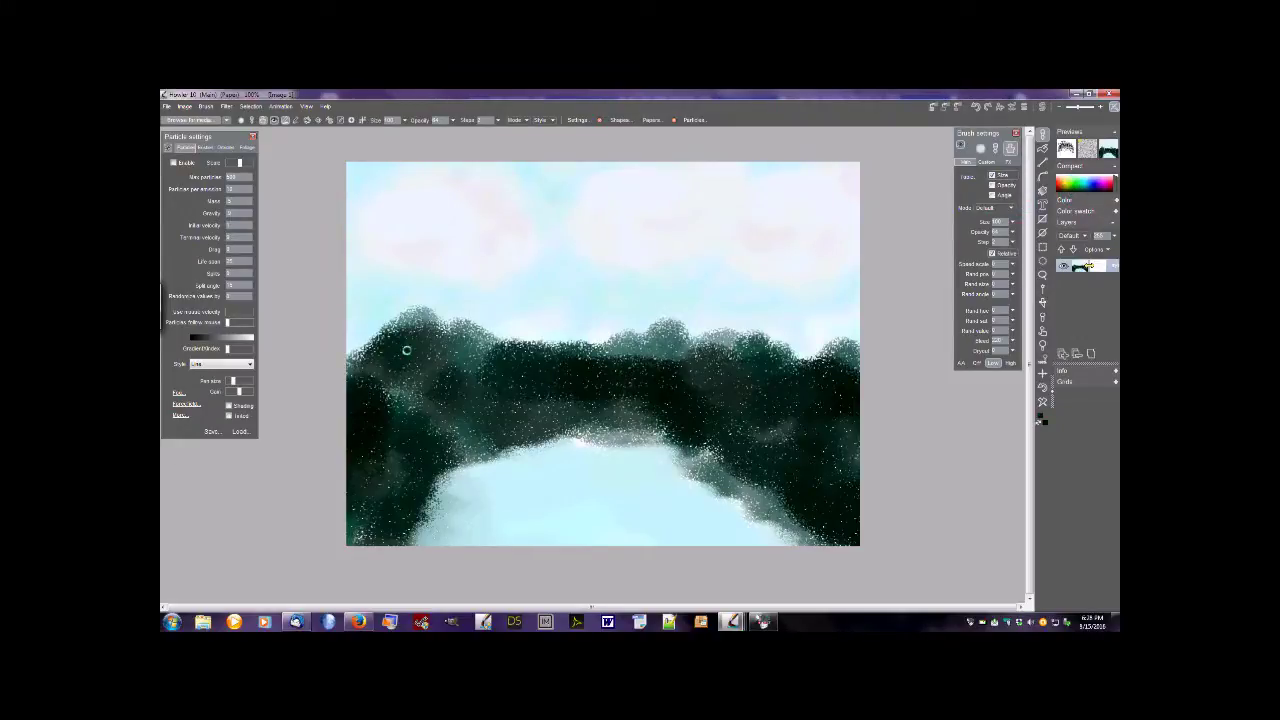
mouse_move(418, 318)
mouse_down()
mouse_move(306, 406)
mouse_move(346, 389)
mouse_move(415, 318)
mouse_move(477, 337)
mouse_move(707, 335)
mouse_move(477, 331)
mouse_move(563, 354)
mouse_move(290, 360)
mouse_move(410, 300)
mouse_move(543, 346)
mouse_move(400, 300)
mouse_move(466, 347)
mouse_move(706, 334)
mouse_move(792, 368)
mouse_move(815, 345)
mouse_move(843, 343)
mouse_move(791, 363)
mouse_move(820, 336)
mouse_move(903, 363)
mouse_move(849, 366)
mouse_move(837, 329)
mouse_move(715, 368)
mouse_move(694, 306)
mouse_move(597, 351)
mouse_move(680, 314)
mouse_move(657, 345)
mouse_up()
mouse_move(521, 336)
mouse_down()
mouse_move(422, 337)
mouse_move(503, 318)
mouse_move(585, 361)
mouse_move(516, 308)
mouse_move(520, 325)
mouse_move(506, 308)
mouse_move(456, 342)
mouse_move(514, 304)
mouse_move(349, 382)
mouse_move(410, 374)
mouse_move(386, 390)
mouse_move(475, 363)
mouse_move(384, 393)
mouse_move(558, 372)
mouse_up()
mouse_move(852, 384)
mouse_down()
mouse_move(784, 387)
mouse_move(878, 378)
mouse_move(840, 353)
mouse_move(878, 372)
mouse_move(805, 356)
mouse_move(852, 328)
mouse_move(883, 374)
mouse_move(749, 354)
mouse_up()
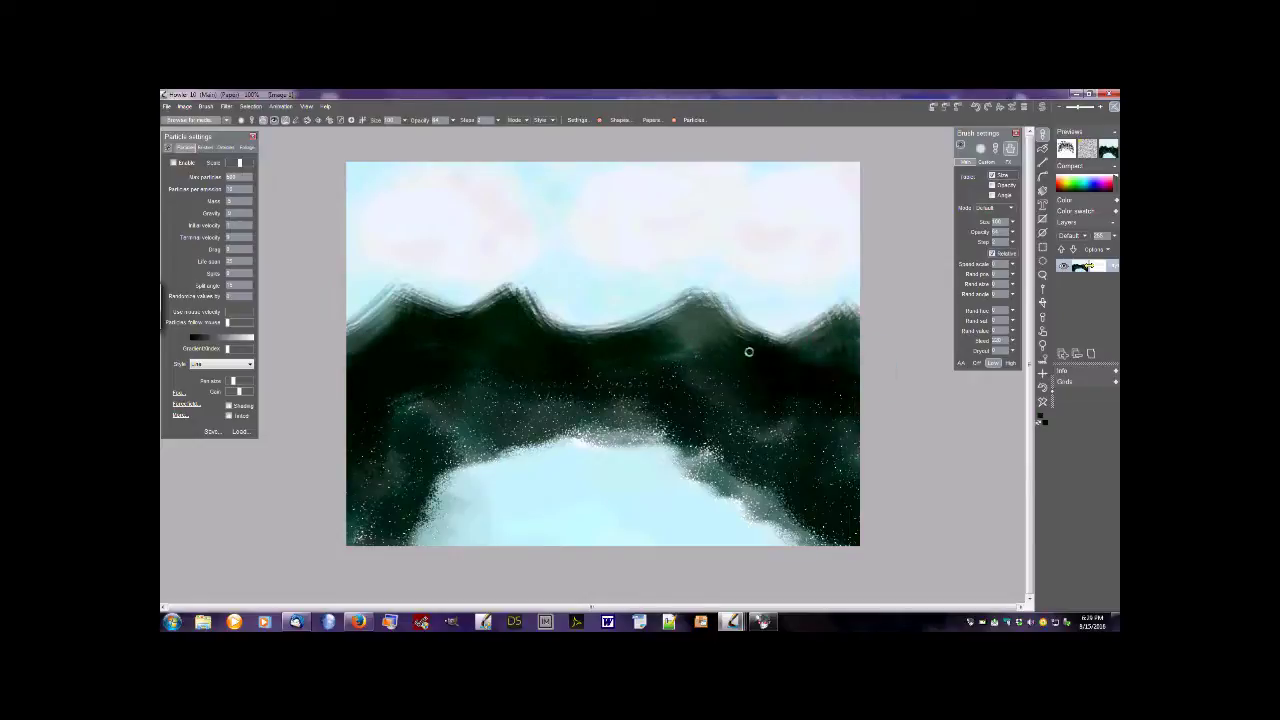
drag(390, 329, 338, 363)
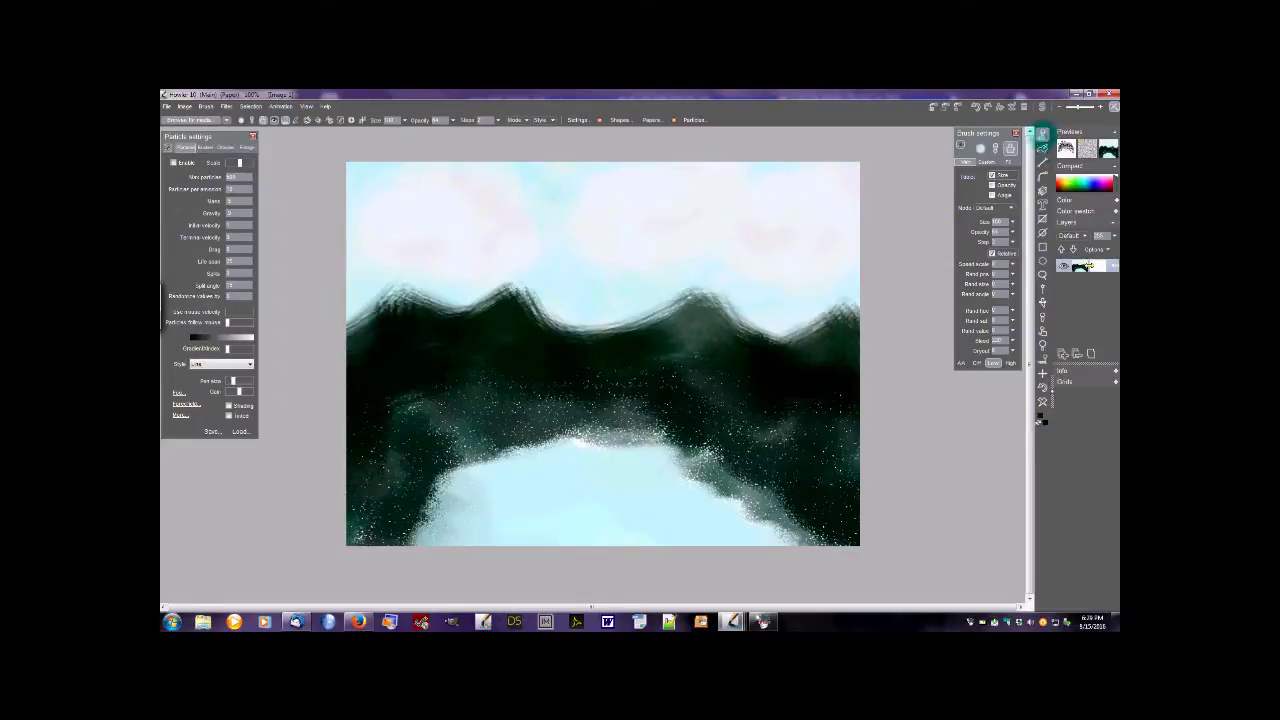
Select the Leafy 2 organic effects brush, test a clump of green leaves on the left peak and undo the stroke
click(1042, 133)
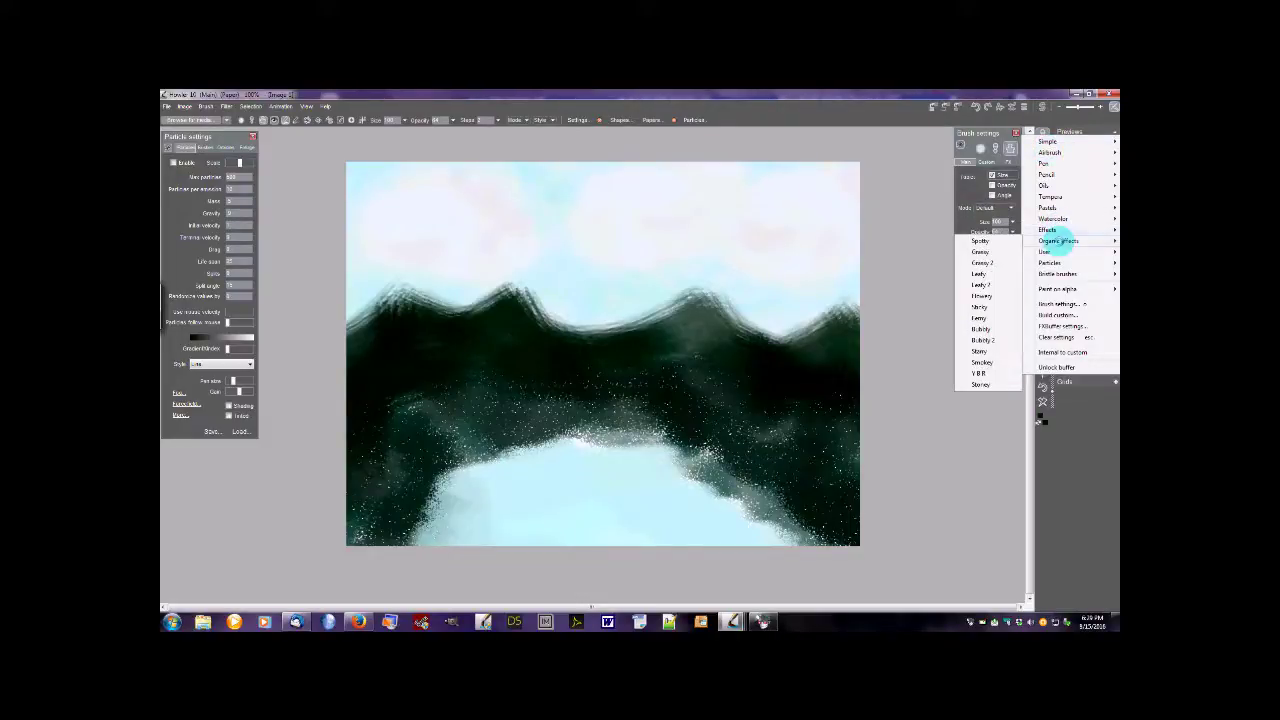
click(982, 284)
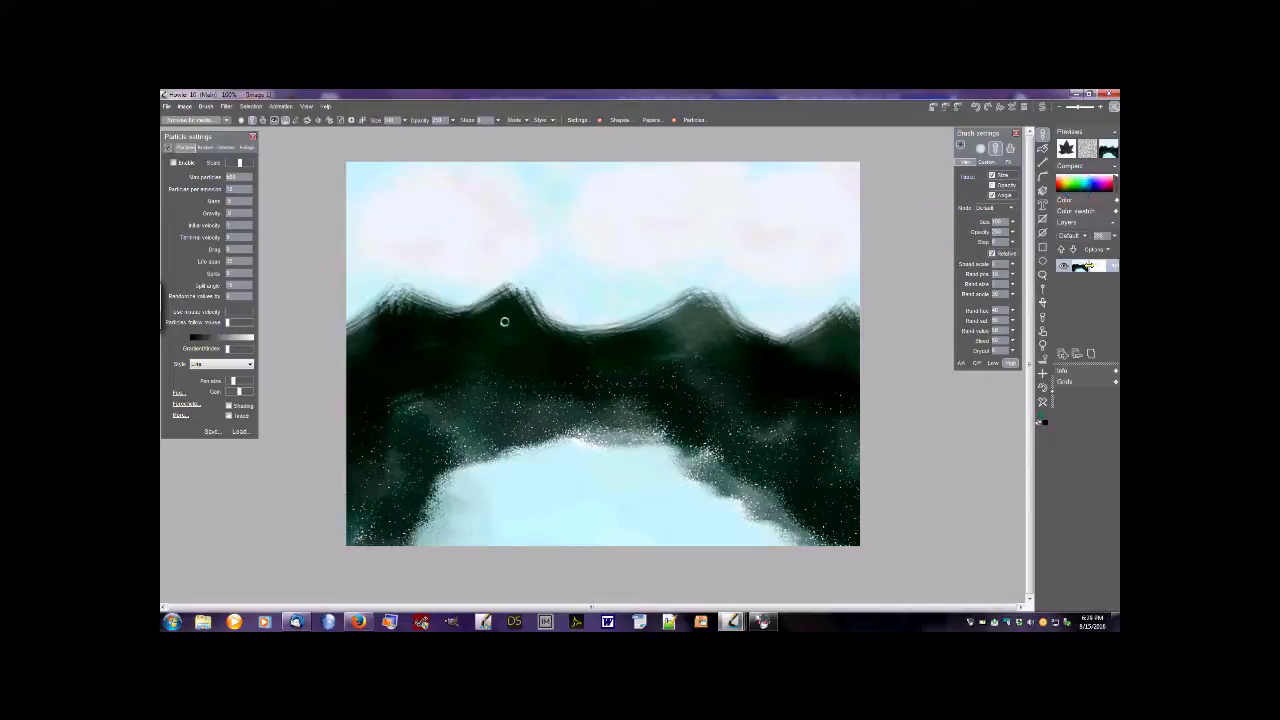
mouse_move(397, 274)
mouse_down()
mouse_move(375, 280)
mouse_move(380, 300)
mouse_move(417, 320)
mouse_move(388, 321)
mouse_move(408, 324)
mouse_up()
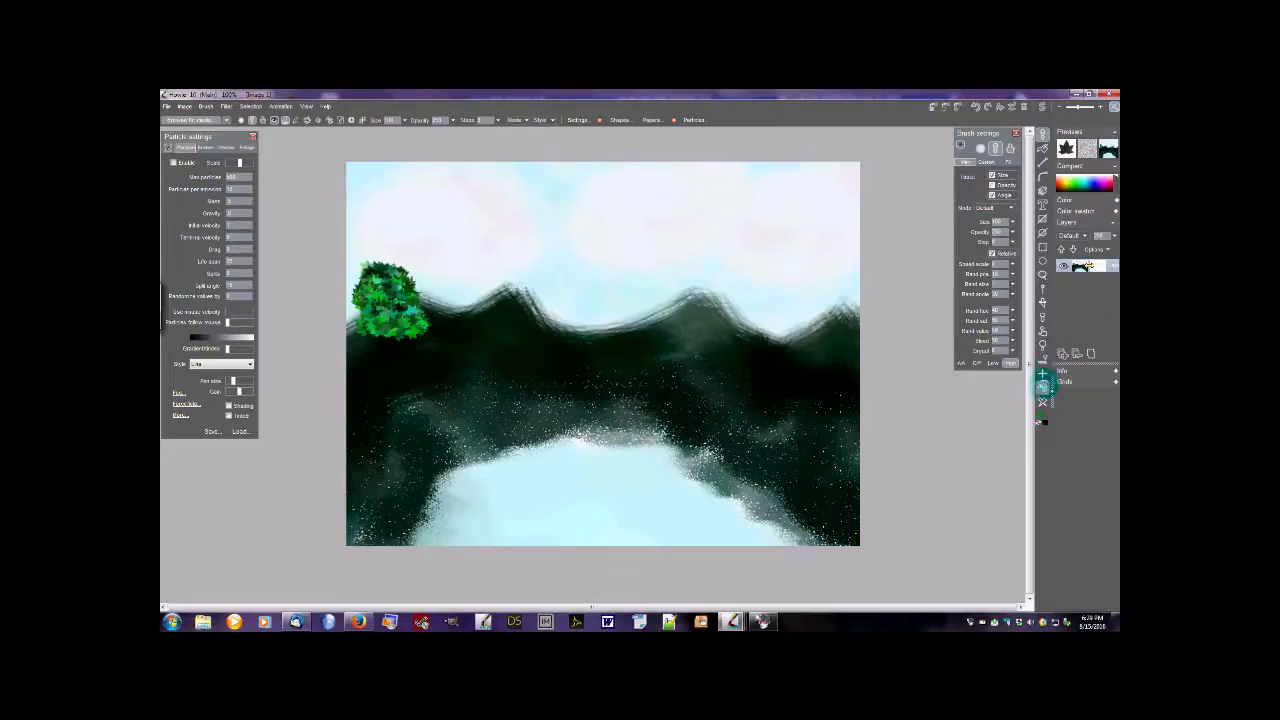
click(1043, 387)
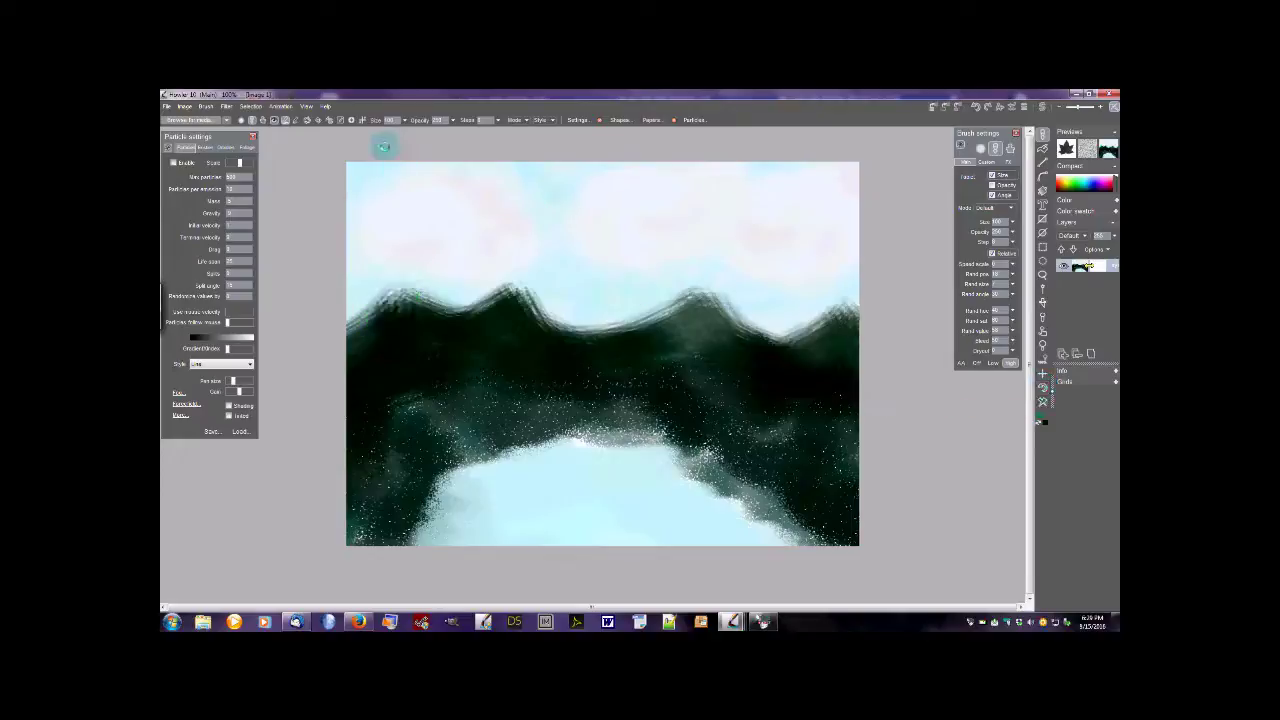
Reduce the leaf brush's size and opacity and paint a rounded green tree crown over the leftmost peak
click(403, 119)
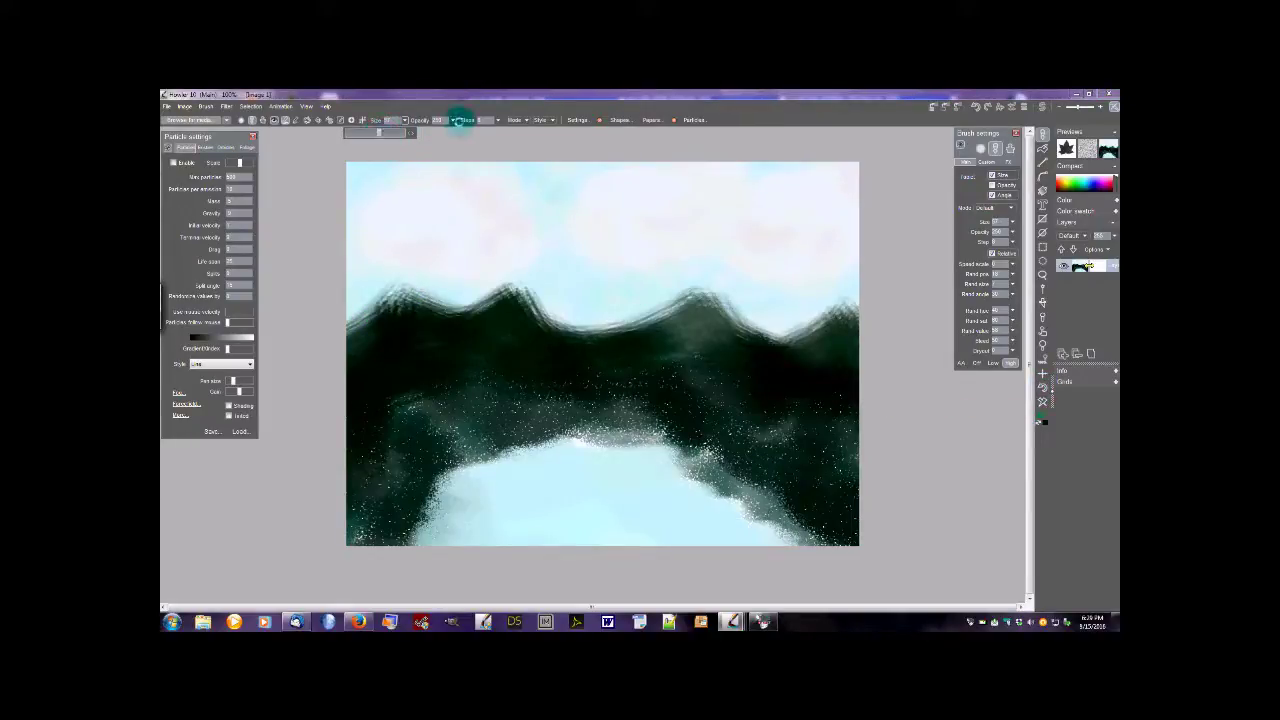
click(452, 121)
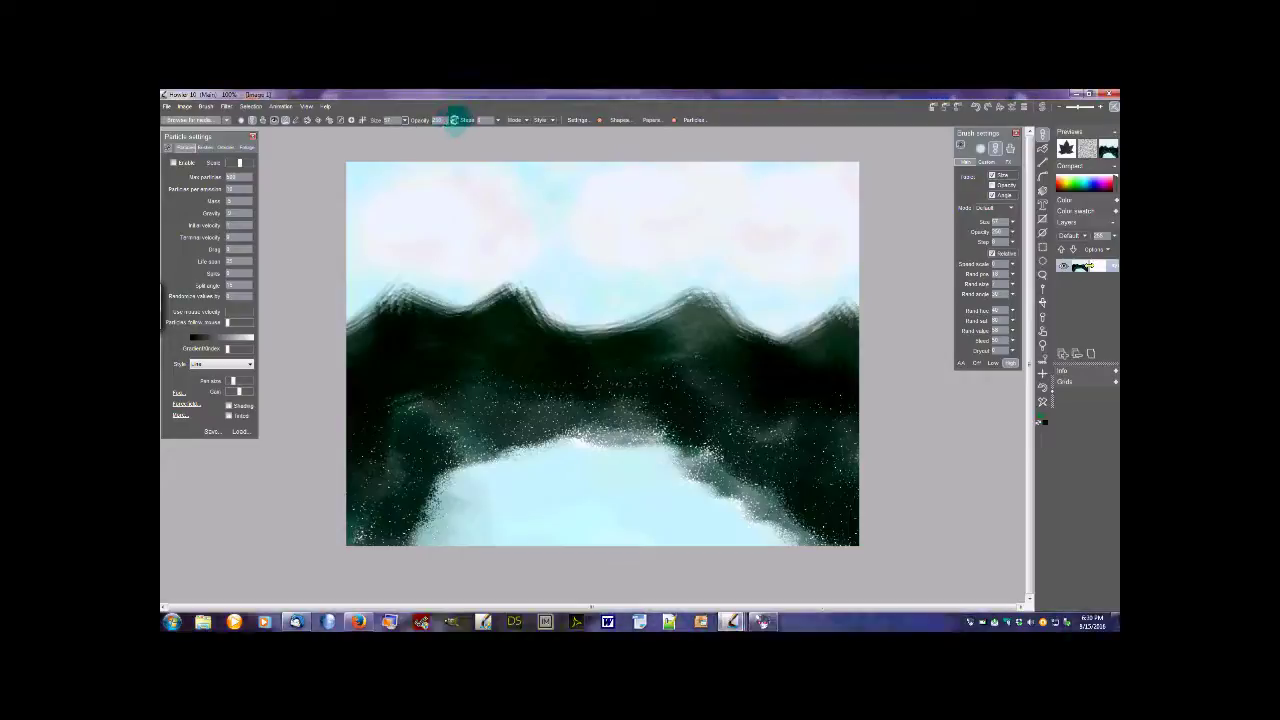
click(452, 121)
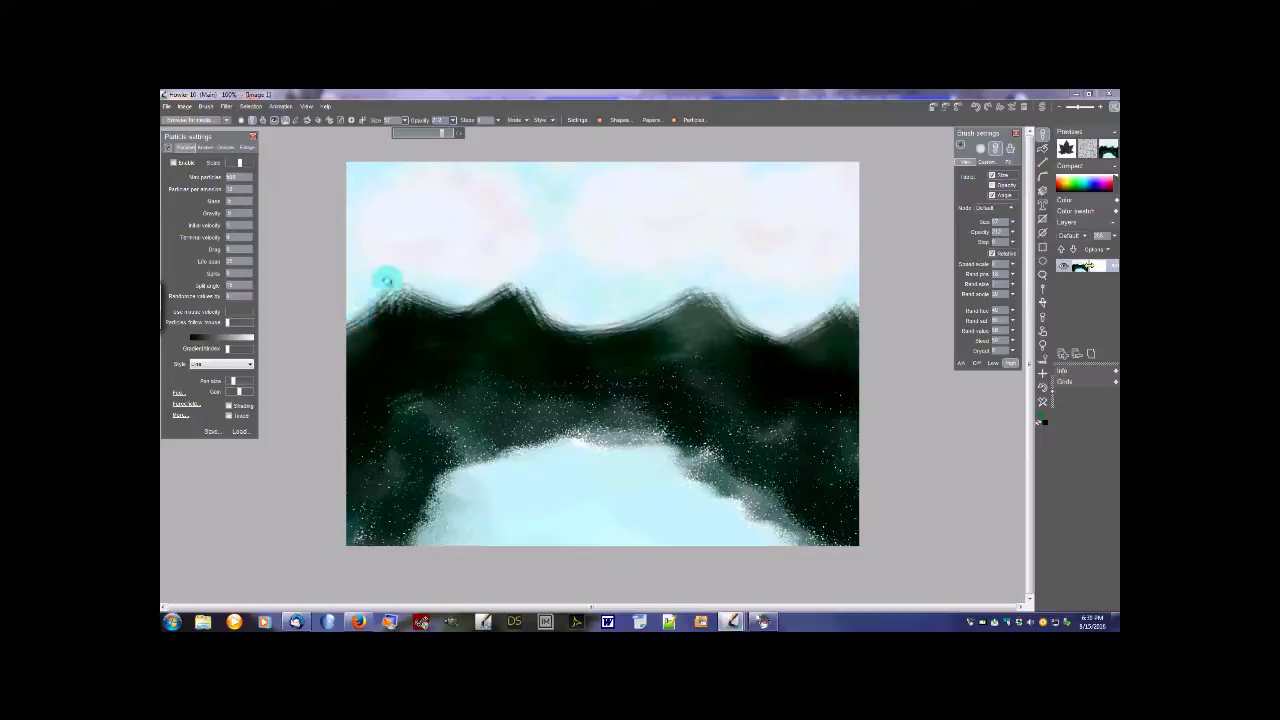
mouse_move(389, 266)
mouse_down()
mouse_move(375, 295)
mouse_move(412, 298)
mouse_move(408, 280)
mouse_move(367, 299)
mouse_move(422, 270)
mouse_move(385, 295)
mouse_move(385, 325)
mouse_move(429, 323)
mouse_move(375, 335)
mouse_move(440, 330)
mouse_up()
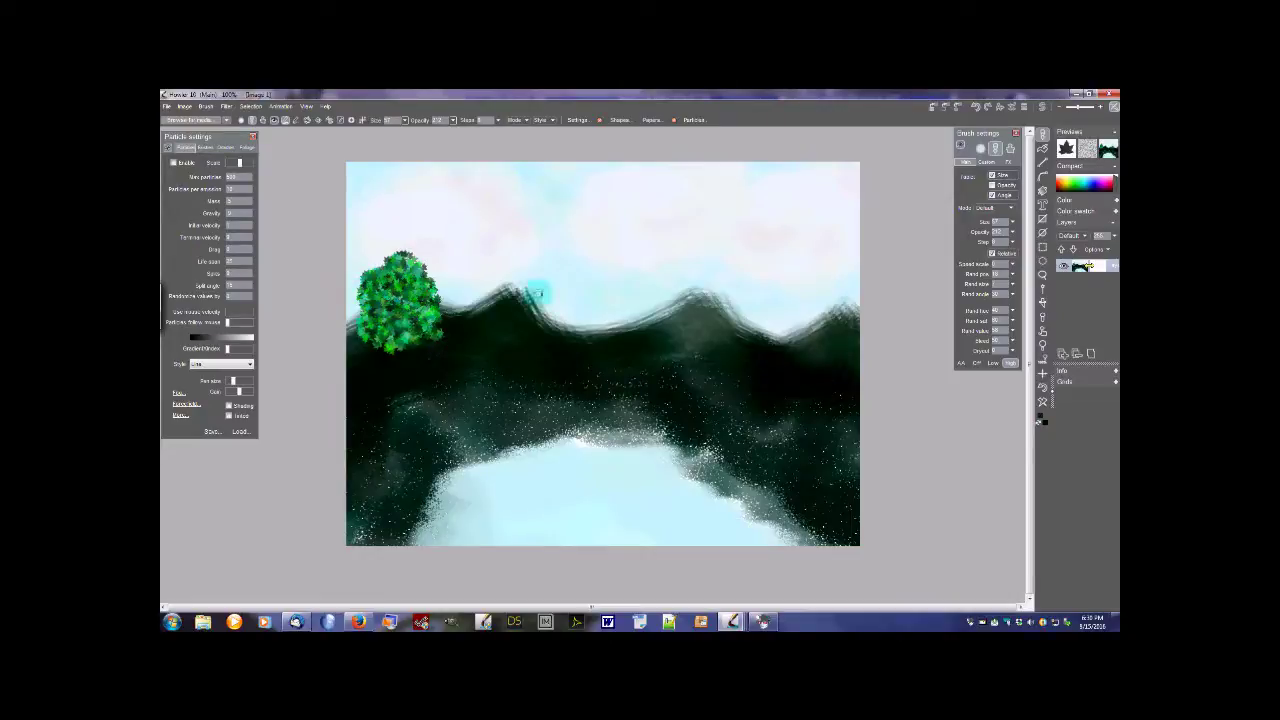
Paint a dark green leafy crown over the second peak and a bright turquoise-green crown at the right end of the skyline
mouse_move(520, 298)
mouse_down()
mouse_move(487, 299)
mouse_move(539, 289)
mouse_move(499, 263)
mouse_move(493, 301)
mouse_move(458, 313)
mouse_move(484, 325)
mouse_move(471, 277)
mouse_move(482, 282)
mouse_move(477, 337)
mouse_up()
mouse_move(510, 341)
mouse_down()
mouse_move(512, 311)
mouse_move(470, 290)
mouse_move(510, 320)
mouse_up()
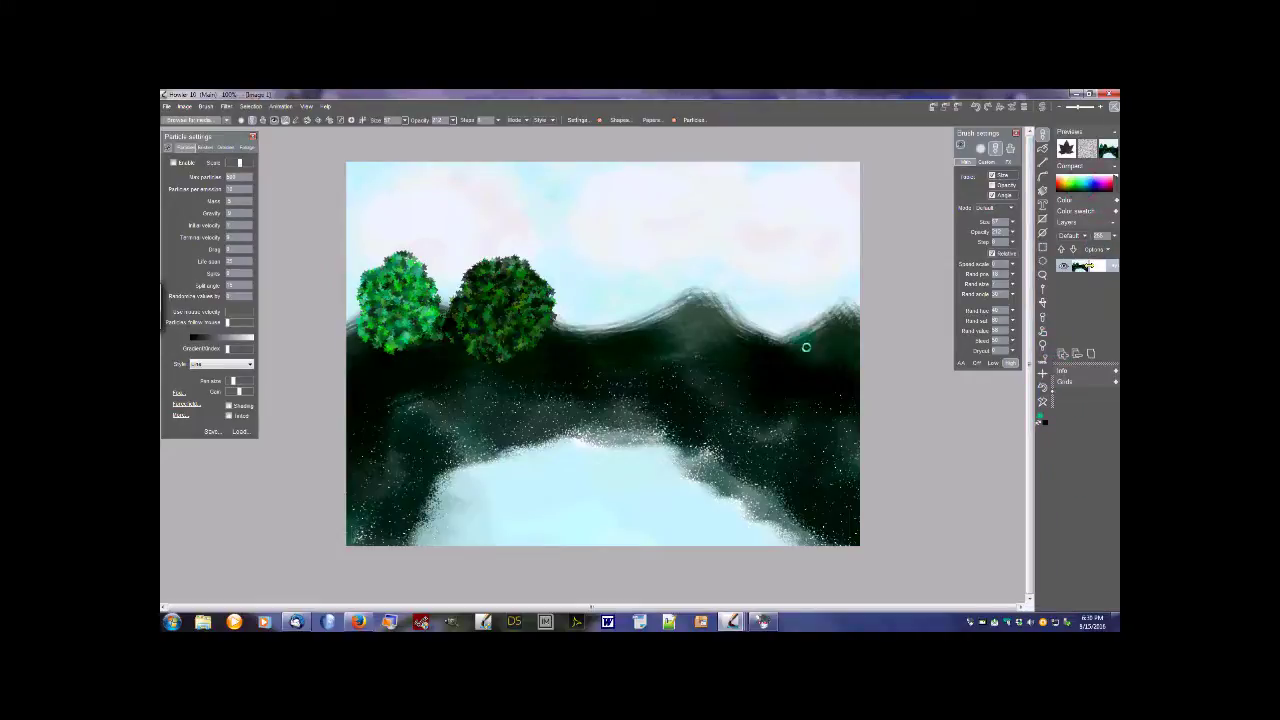
mouse_move(821, 359)
mouse_down()
mouse_move(817, 277)
mouse_move(840, 353)
mouse_move(845, 312)
mouse_move(832, 345)
mouse_move(778, 300)
mouse_move(767, 338)
mouse_move(830, 355)
mouse_move(790, 310)
mouse_move(770, 320)
mouse_move(845, 295)
mouse_move(790, 375)
mouse_move(880, 329)
mouse_up()
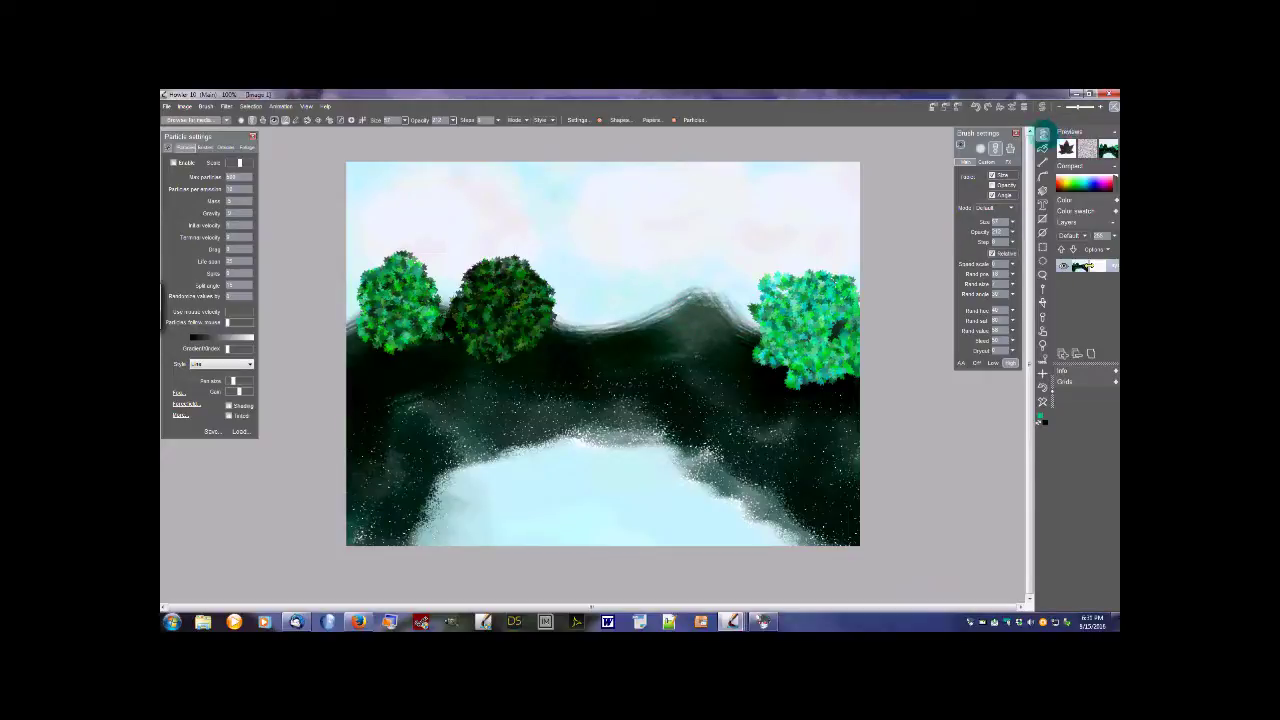
Paint dark brown trunks beneath the tree crowns with the Small airbrush
click(1042, 133)
mouse_move(1047, 153)
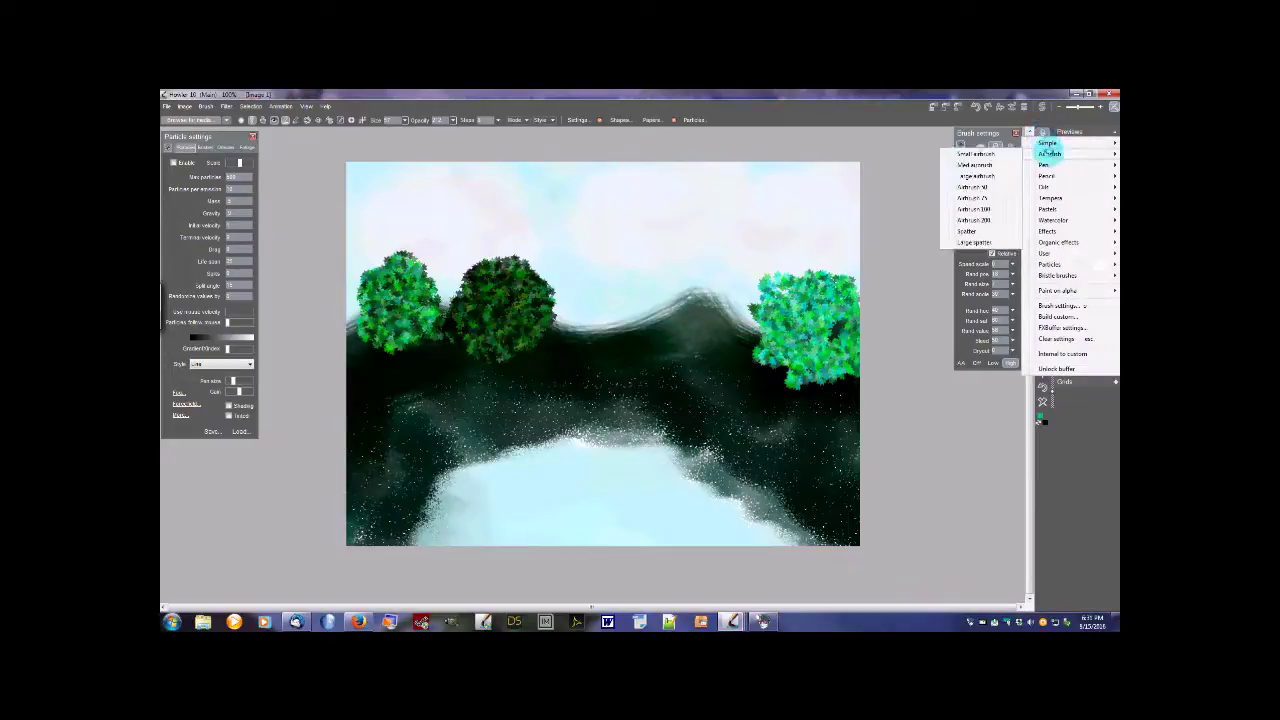
click(975, 153)
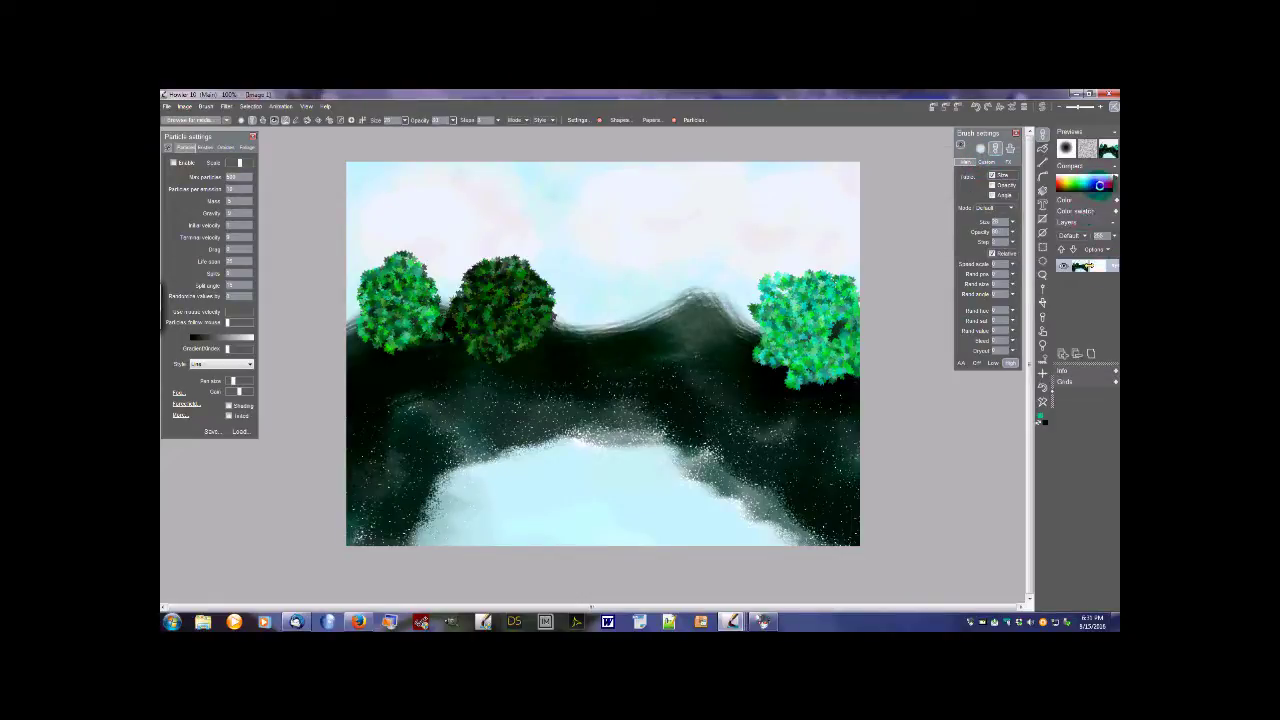
drag(1100, 185, 1064, 191)
mouse_move(404, 345)
mouse_down()
mouse_move(403, 392)
mouse_move(395, 345)
mouse_move(413, 338)
mouse_move(478, 378)
mouse_move(491, 360)
mouse_move(488, 393)
mouse_move(403, 346)
mouse_move(397, 396)
mouse_up()
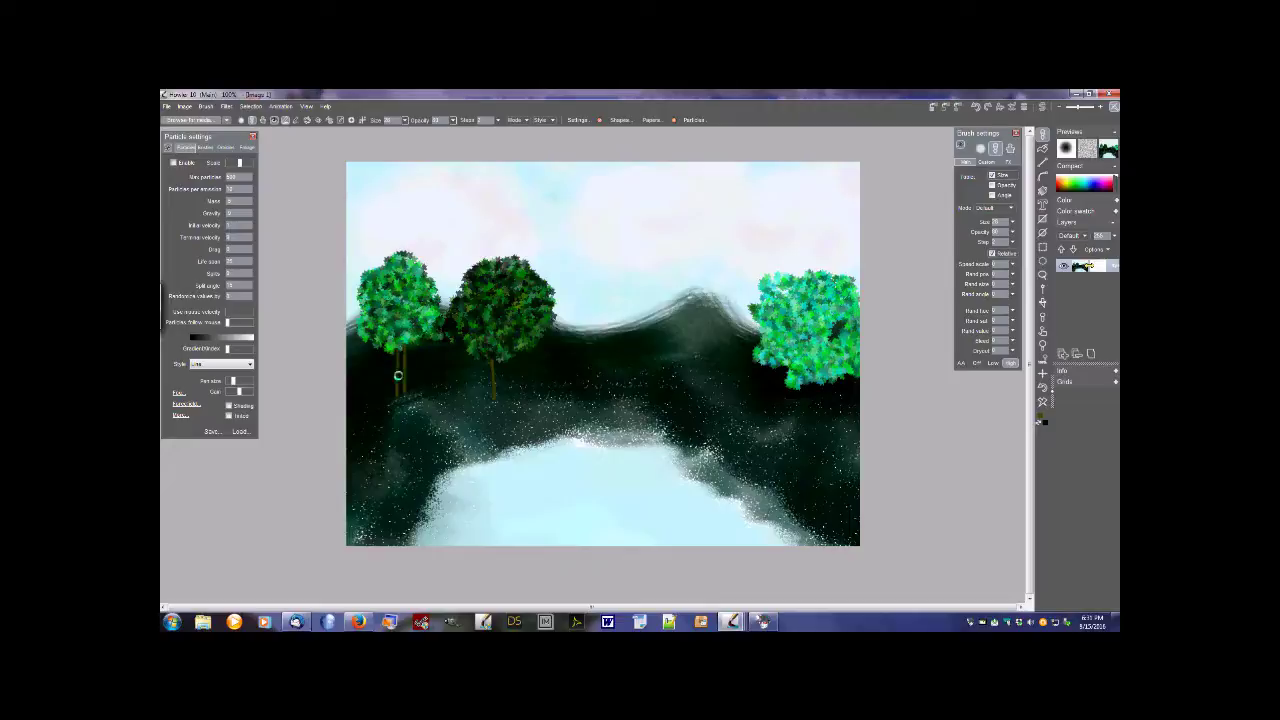
drag(499, 366, 501, 400)
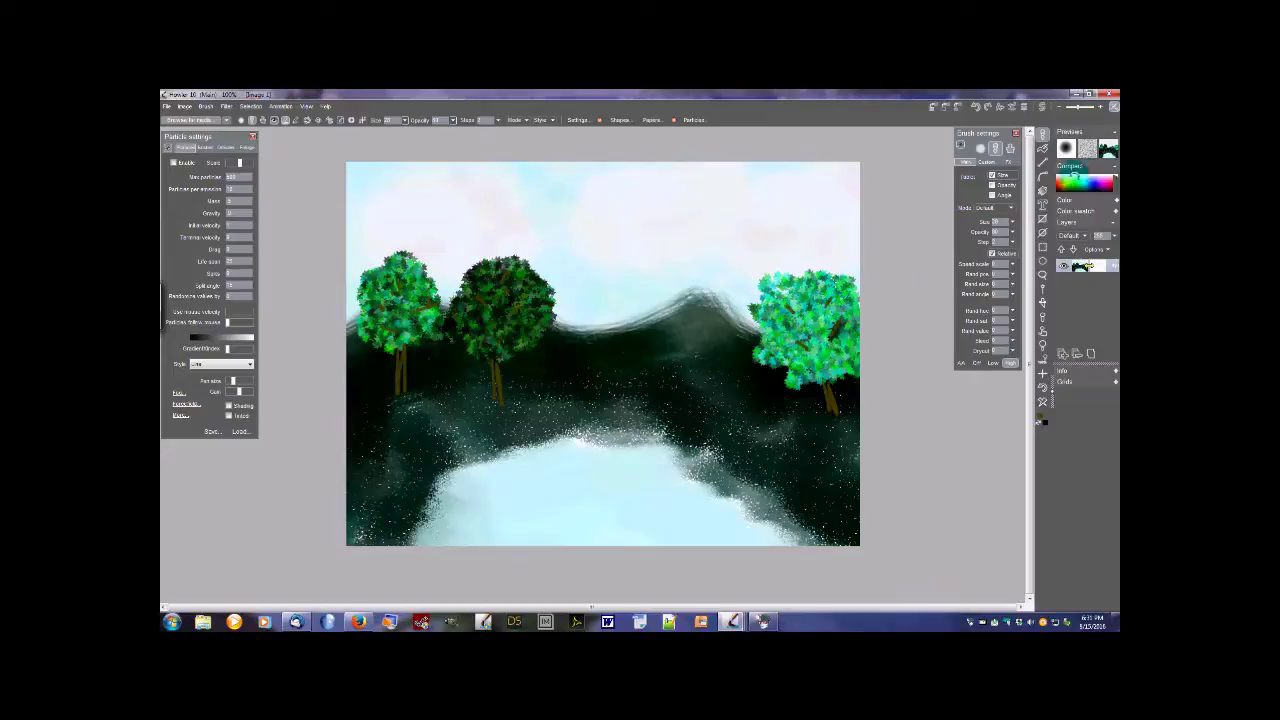
Add lighter orange-brown strokes to the three trunks and paint short branches within the tree crowns
drag(1062, 187, 1059, 184)
drag(830, 381, 831, 410)
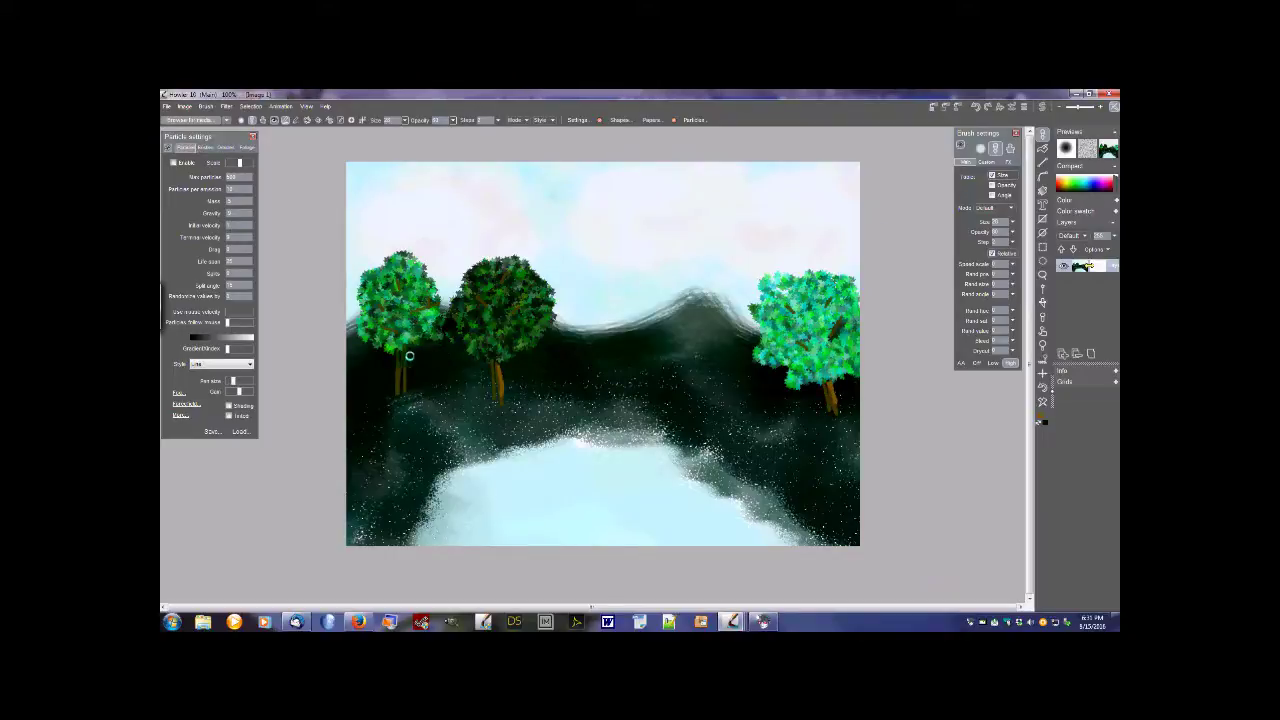
drag(401, 346, 400, 381)
drag(519, 311, 534, 305)
drag(836, 332, 843, 319)
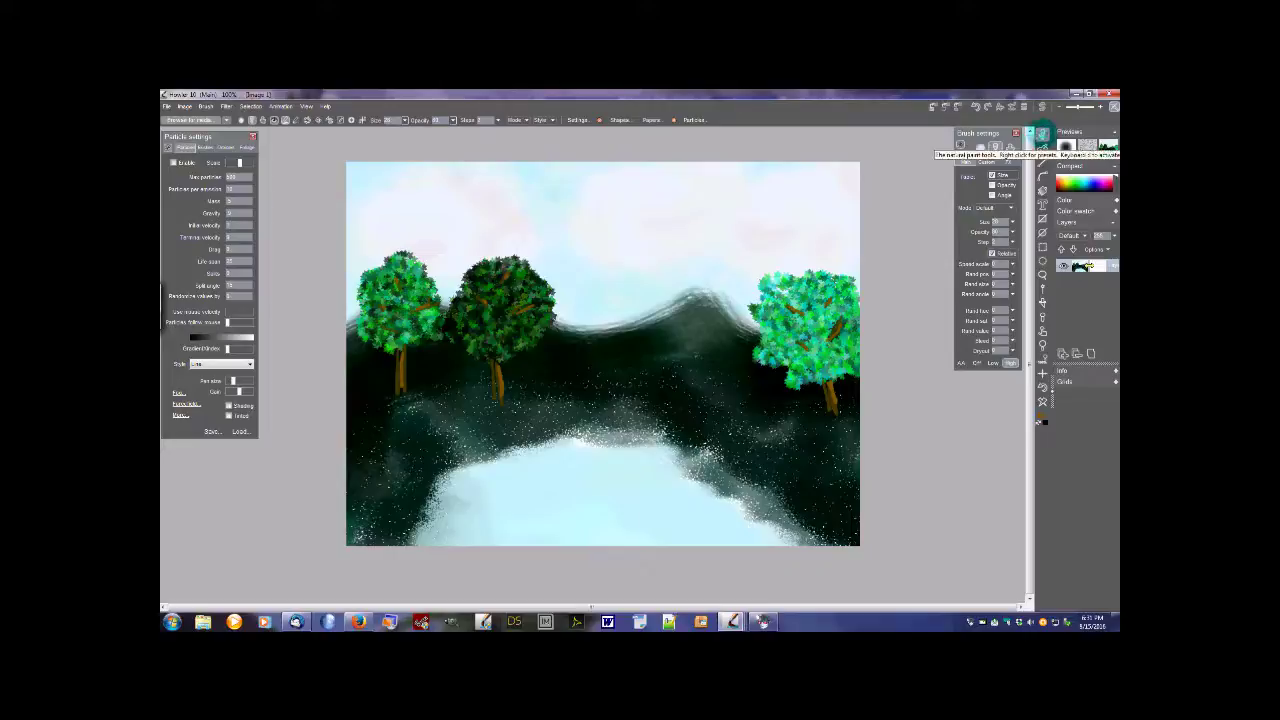
Choose a Tempera brush, reduce its size and blend the trunk and branches of the right tree
right_click(1042, 133)
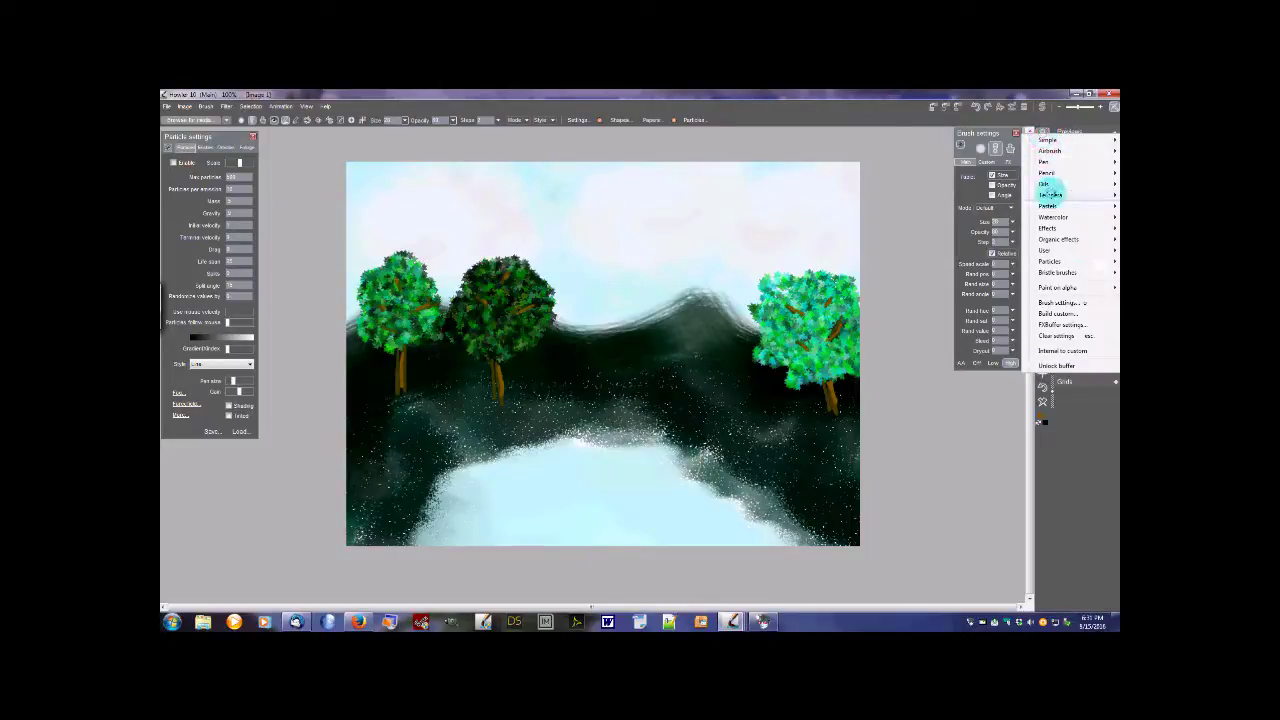
mouse_move(1048, 194)
click(970, 208)
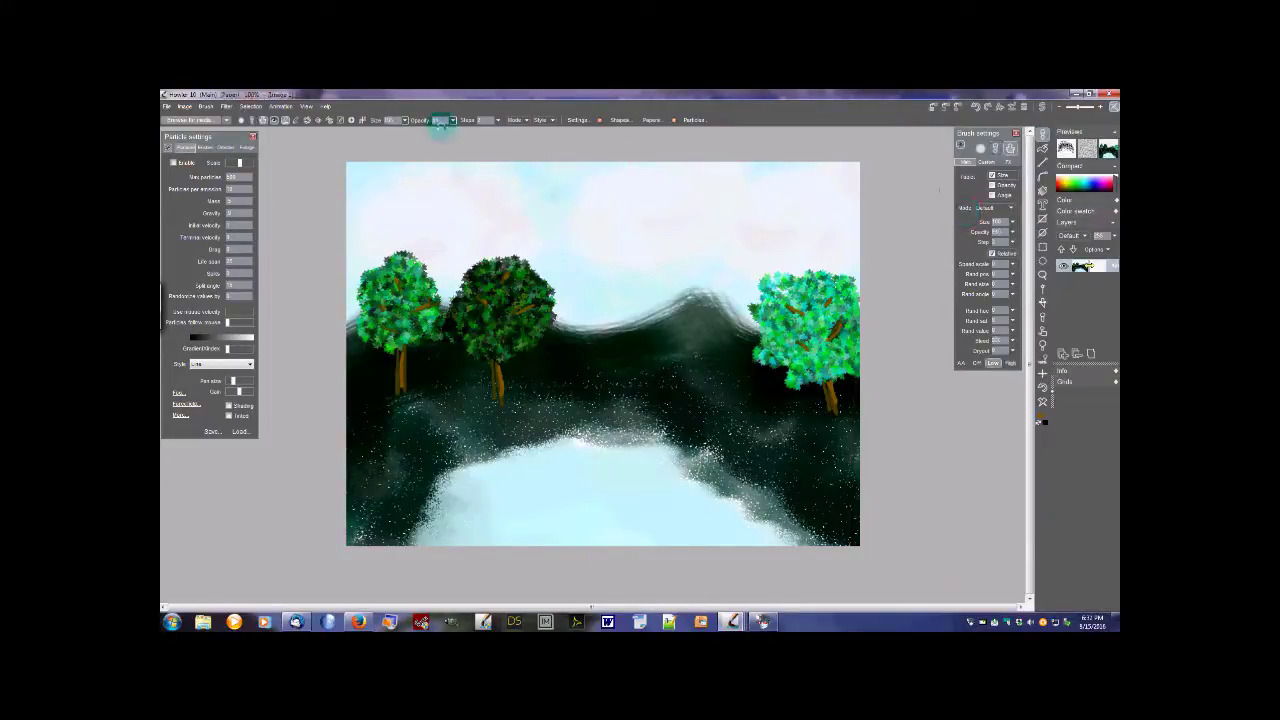
click(406, 120)
drag(402, 132, 368, 133)
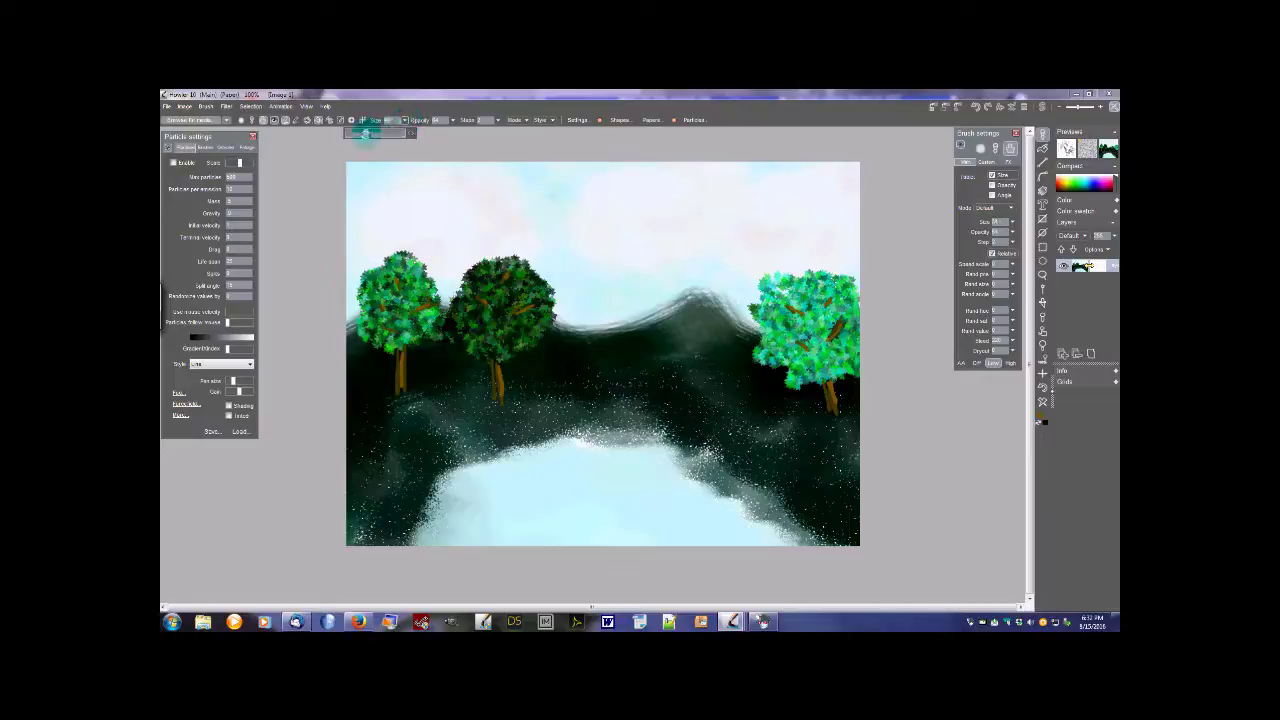
drag(828, 381, 836, 414)
drag(838, 318, 828, 341)
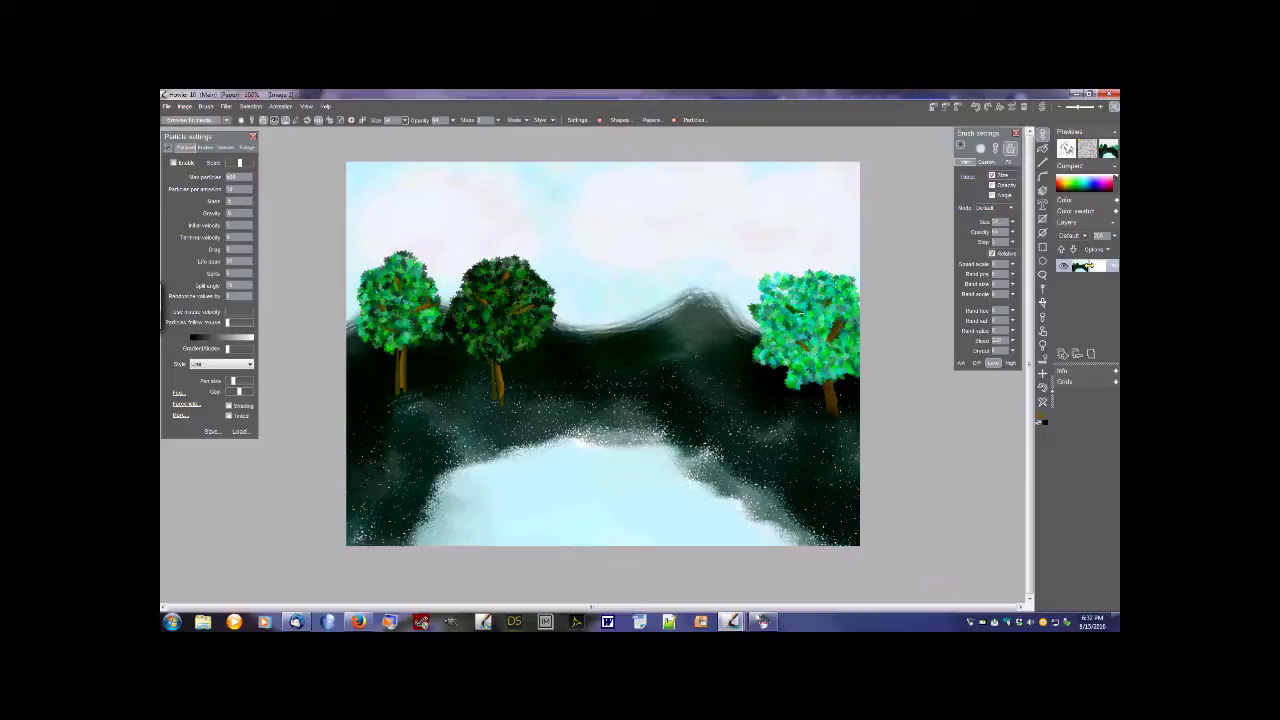
drag(787, 303, 836, 335)
drag(831, 387, 836, 407)
Blend the trunks and branches of the two left trees with the same small Tempera brush
drag(498, 388, 501, 362)
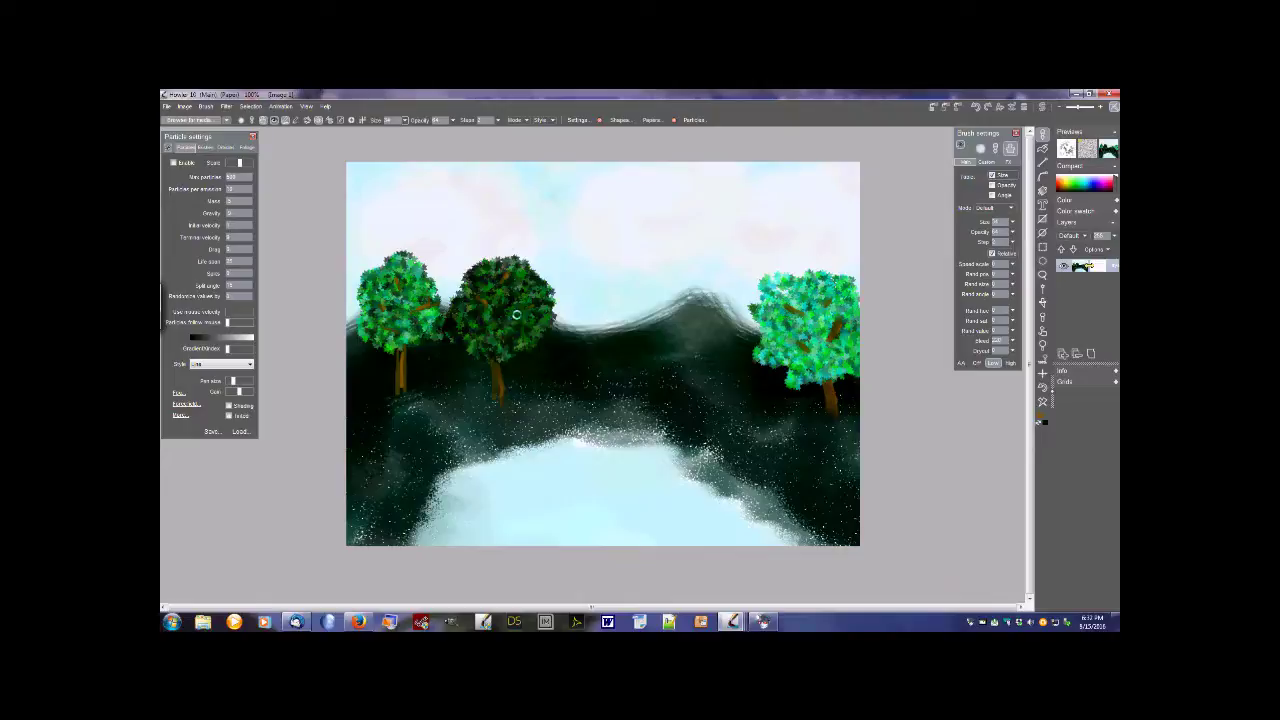
drag(438, 301, 422, 308)
mouse_move(401, 378)
mouse_down()
mouse_move(399, 350)
mouse_move(401, 362)
mouse_up()
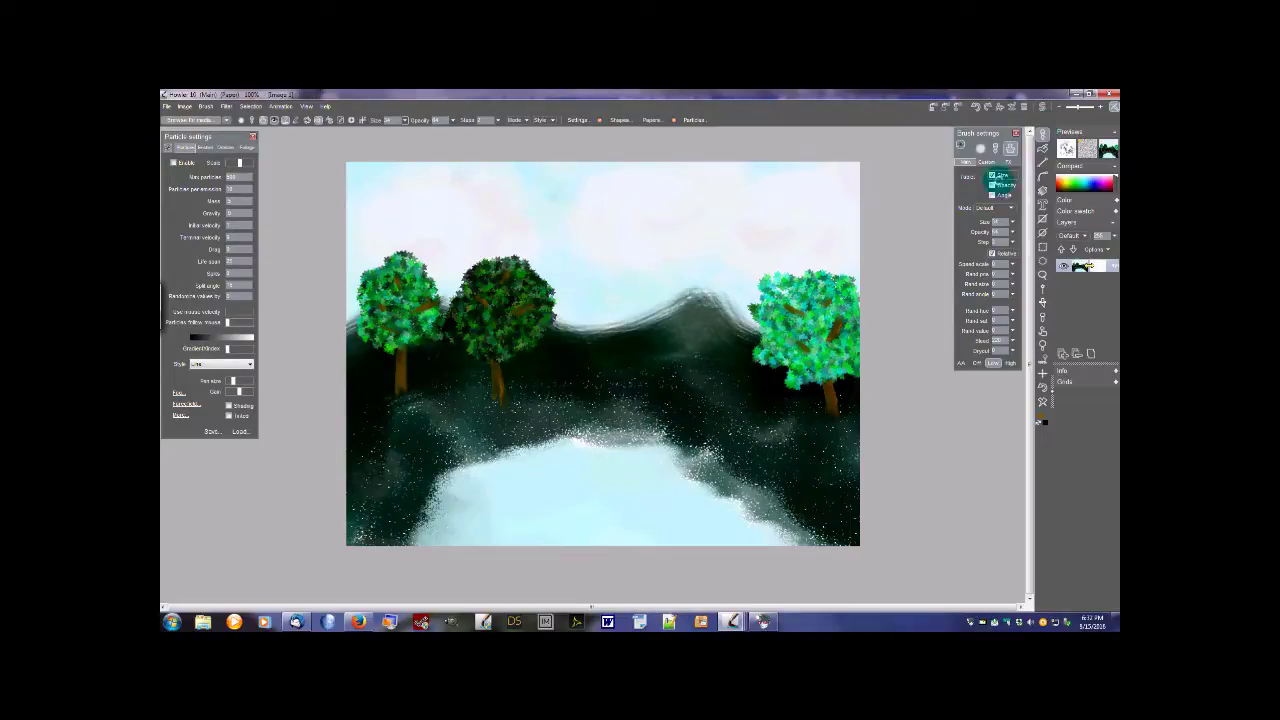
Select the Burn effects brush, test a dark stroke on the clouds and undo it
click(1043, 133)
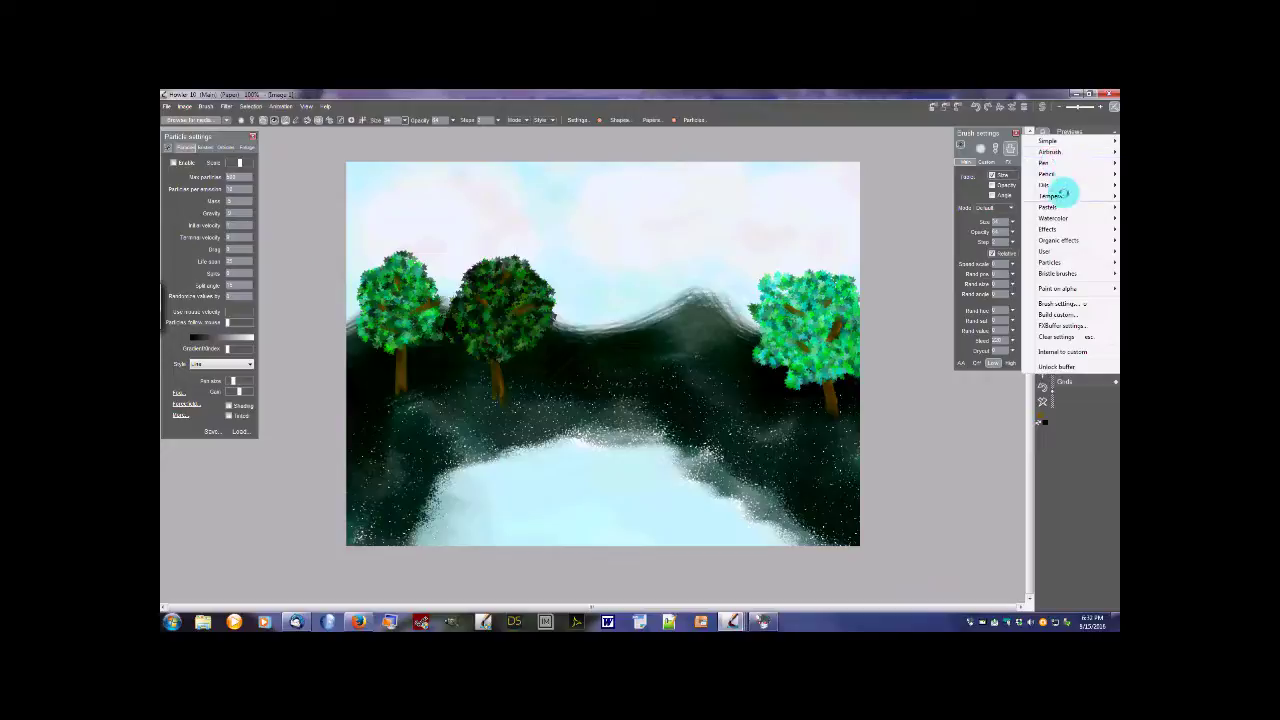
mouse_move(1047, 229)
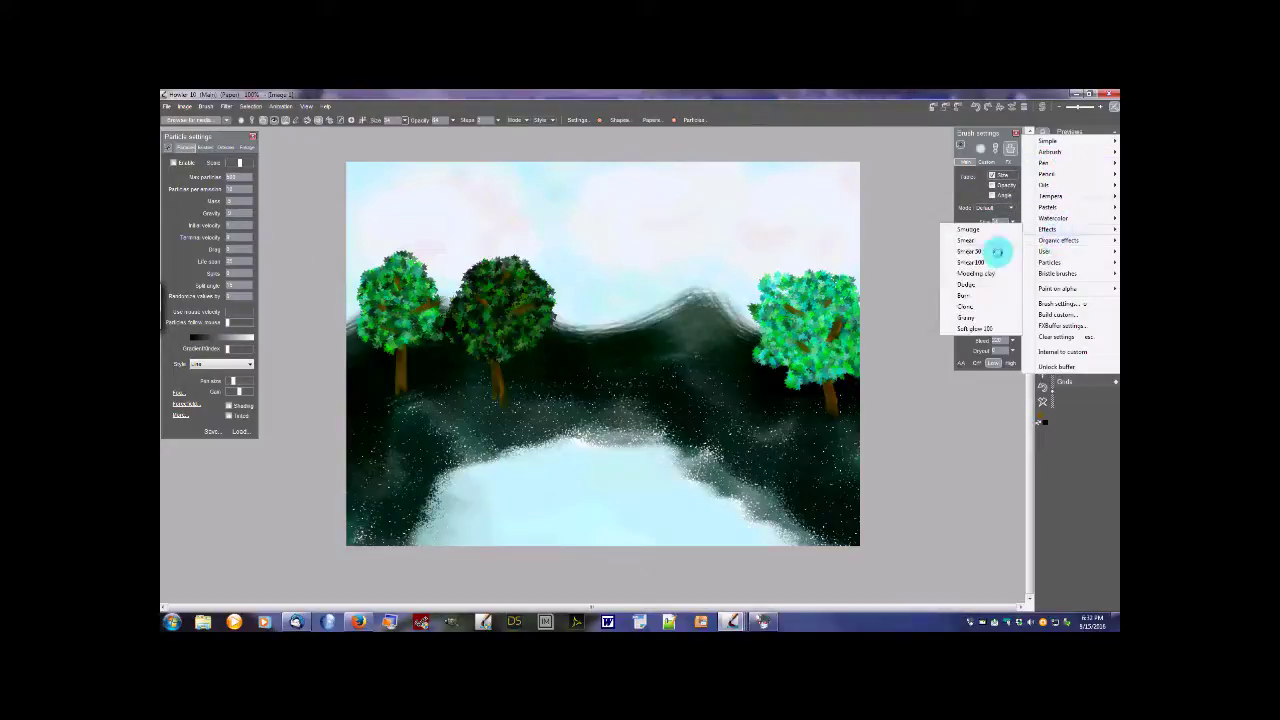
click(966, 285)
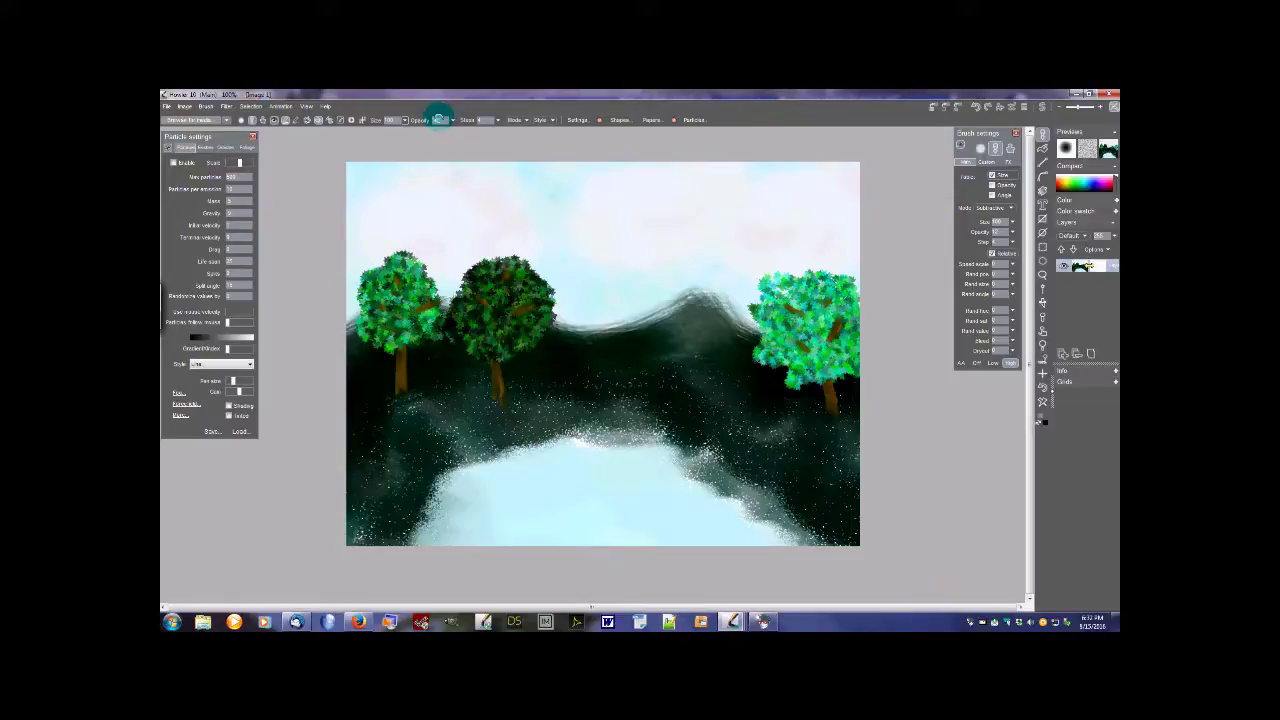
drag(594, 220, 706, 182)
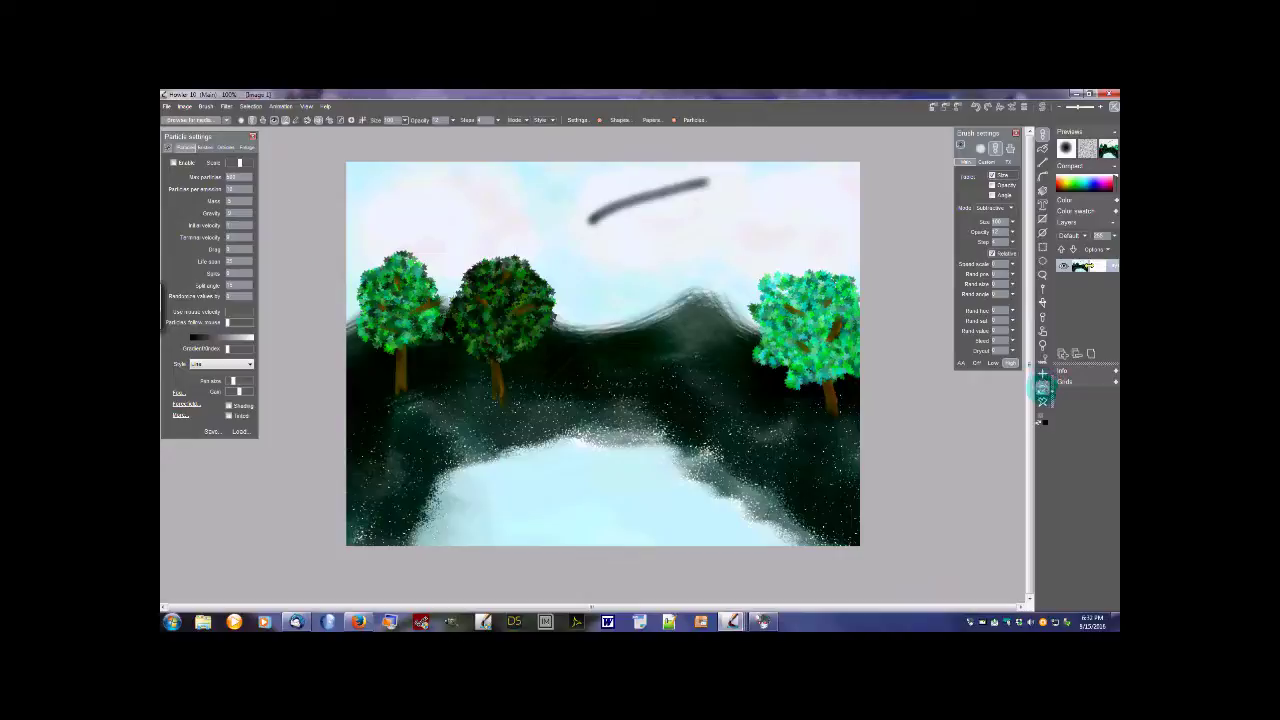
key(ctrl+z)
Increase the Burn brush's step value and adjust its opacity, then test a fainter stroke on the clouds and undo it
click(494, 120)
drag(453, 137, 442, 131)
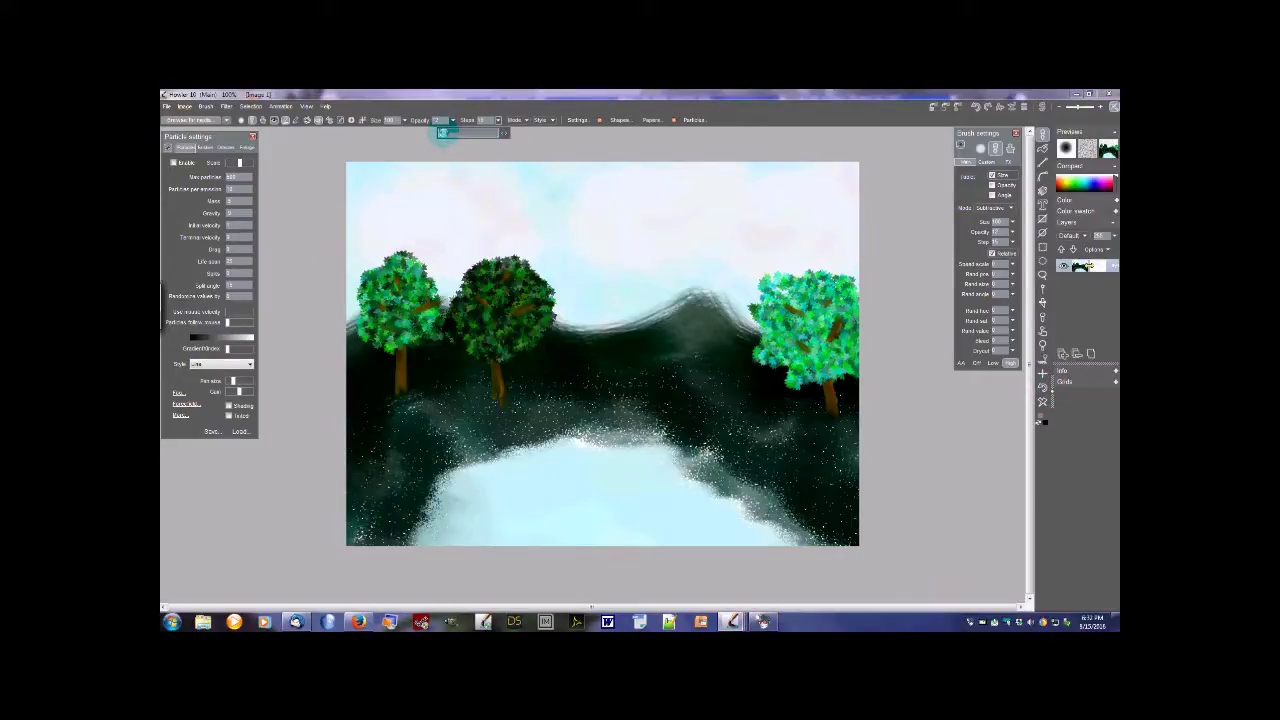
drag(740, 236, 646, 234)
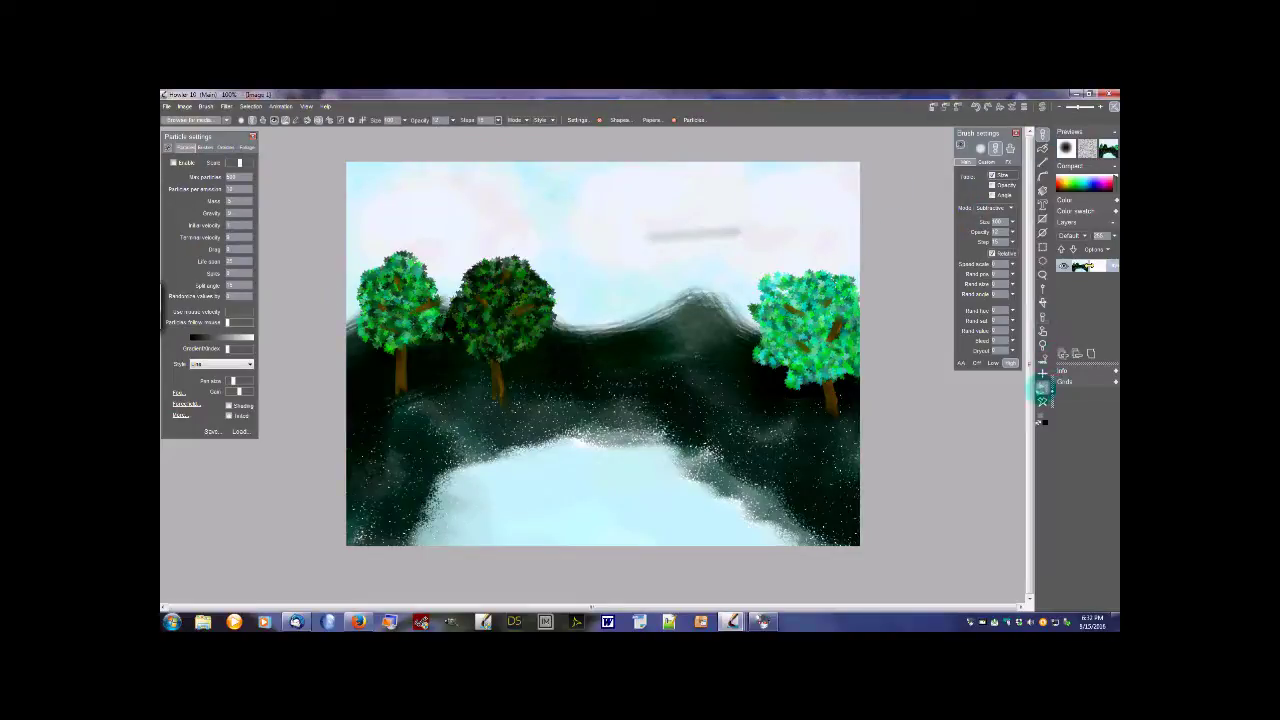
key(ctrl+z)
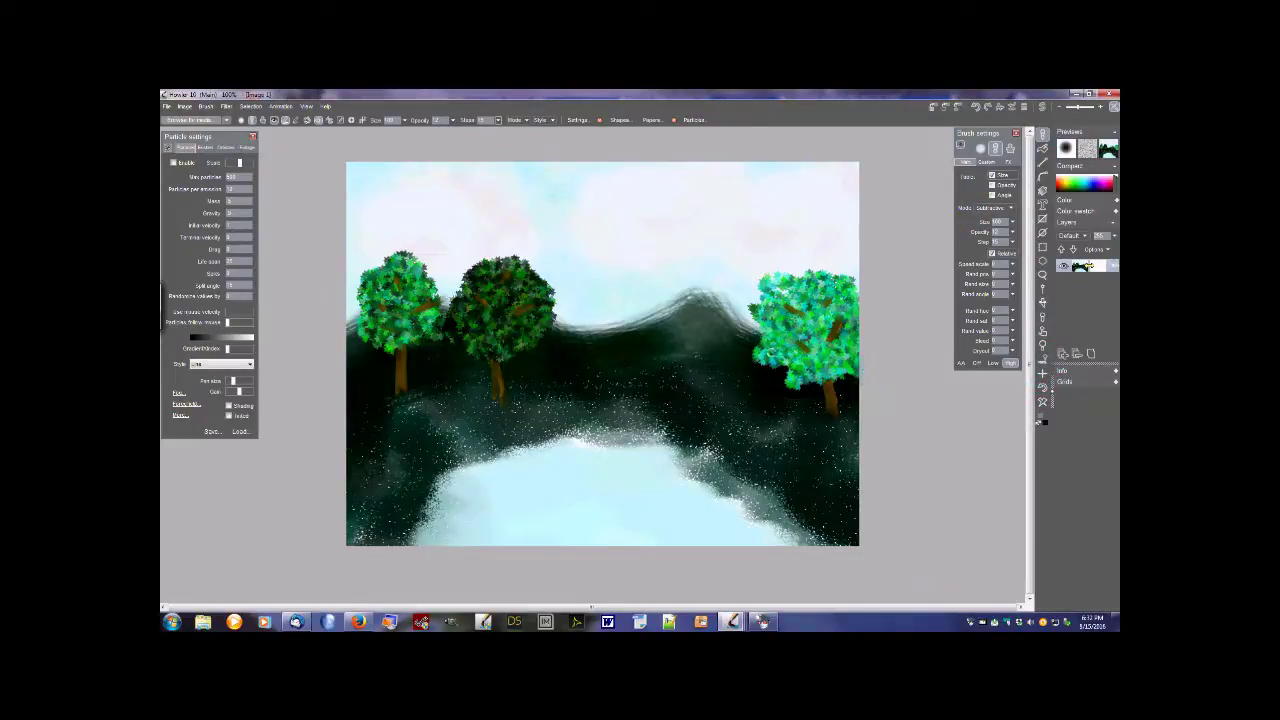
Shade the lower and inner parts of the three tree crowns with the Burn brush
mouse_move(766, 340)
mouse_down()
mouse_move(808, 372)
mouse_move(838, 370)
mouse_move(802, 373)
mouse_move(775, 318)
mouse_move(830, 365)
mouse_move(835, 325)
mouse_move(840, 345)
mouse_up()
mouse_move(406, 340)
mouse_down()
mouse_move(375, 319)
mouse_move(371, 334)
mouse_move(488, 353)
mouse_move(469, 337)
mouse_move(492, 354)
mouse_move(469, 314)
mouse_move(504, 345)
mouse_move(484, 340)
mouse_move(472, 333)
mouse_move(513, 350)
mouse_up()
mouse_move(372, 318)
mouse_down()
mouse_move(377, 338)
mouse_move(357, 316)
mouse_move(437, 339)
mouse_move(426, 315)
mouse_up()
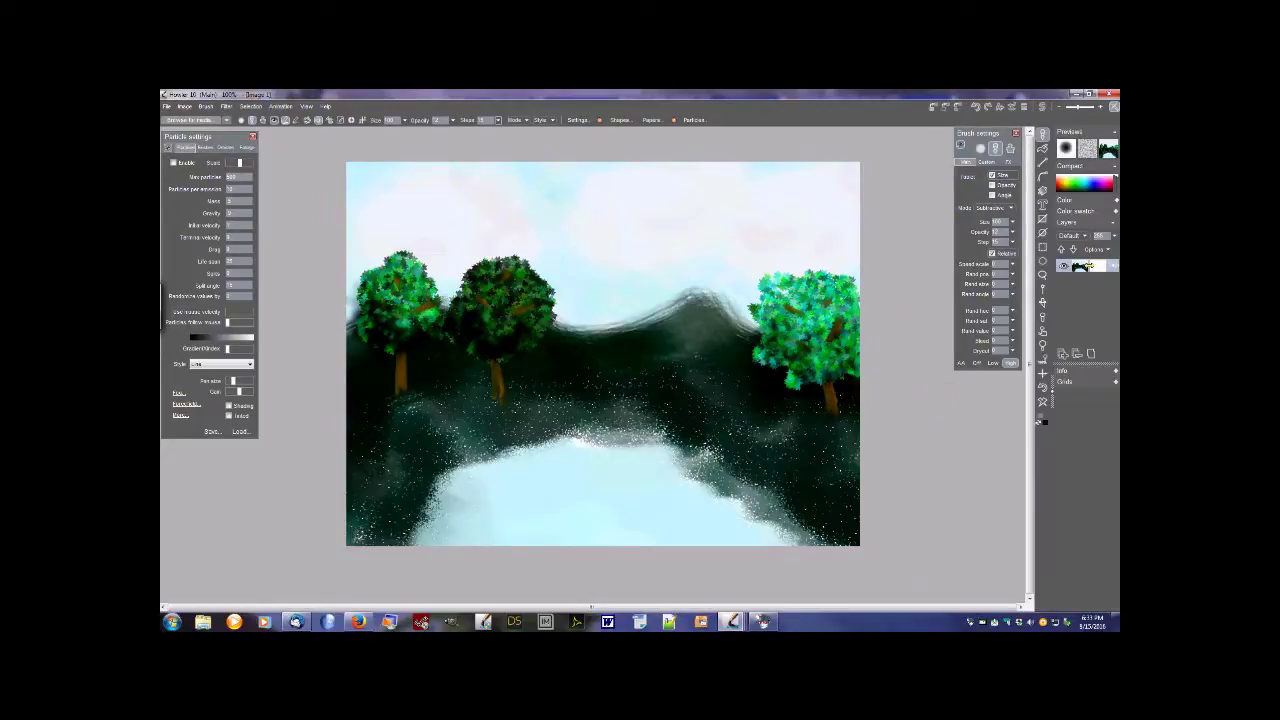
mouse_move(800, 300)
mouse_down()
mouse_move(816, 318)
mouse_move(850, 314)
mouse_move(782, 306)
mouse_move(848, 344)
mouse_up()
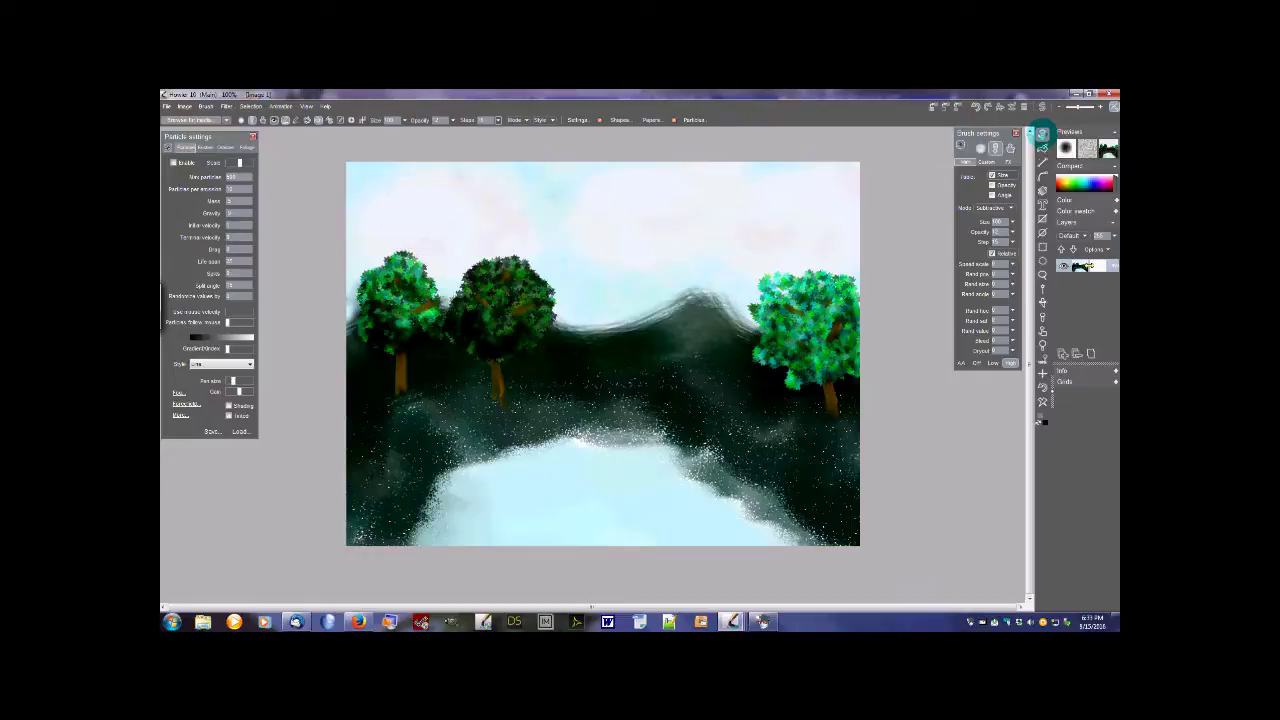
Scribble loose pale grey strokes across the dark banks around the water with a Water blending watercolor brush
right_click(1042, 133)
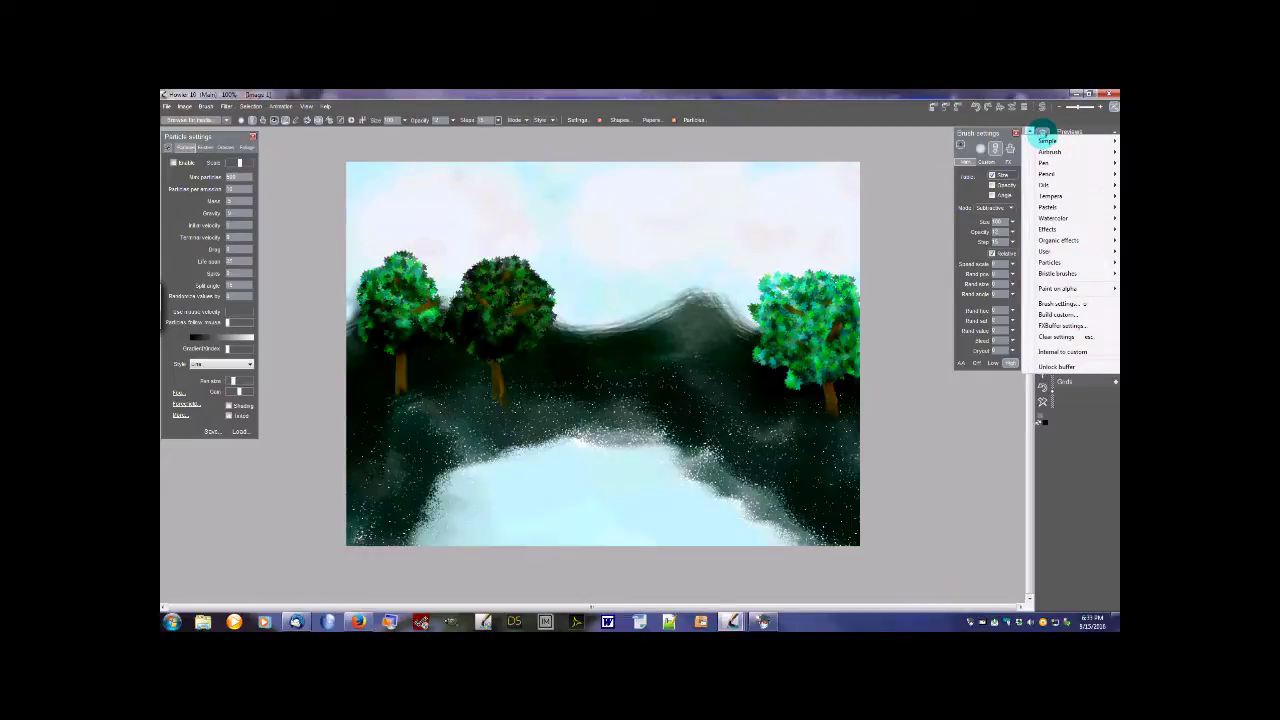
mouse_move(1070, 210)
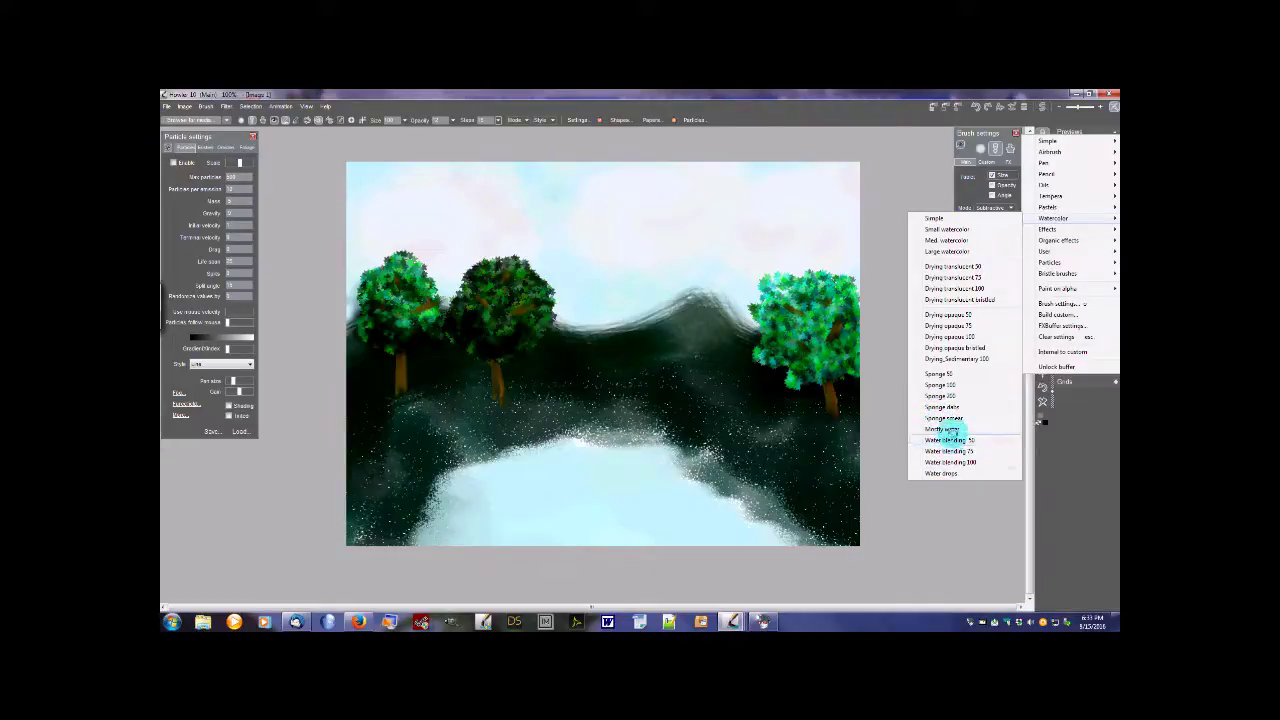
click(951, 460)
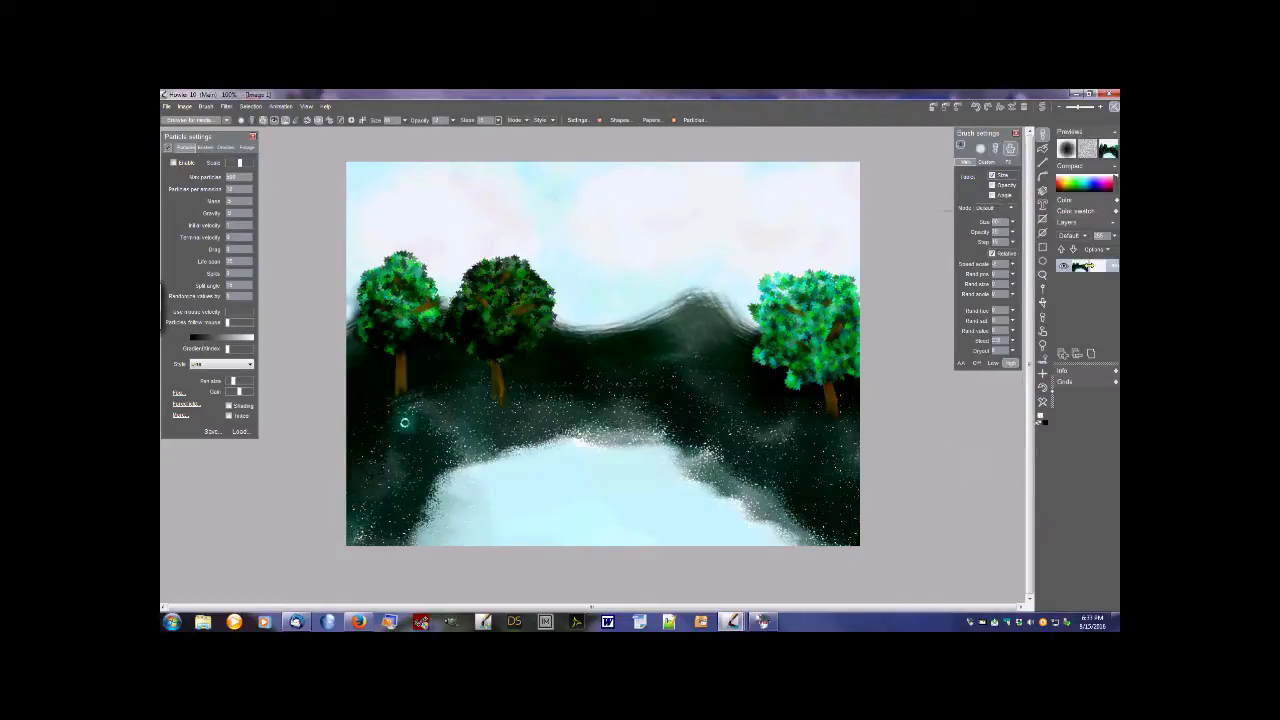
mouse_move(411, 405)
mouse_down()
mouse_move(366, 438)
mouse_move(430, 436)
mouse_move(366, 450)
mouse_move(444, 417)
mouse_move(479, 419)
mouse_move(406, 410)
mouse_move(455, 390)
mouse_move(492, 435)
mouse_move(520, 415)
mouse_move(515, 397)
mouse_move(540, 401)
mouse_move(516, 421)
mouse_move(484, 395)
mouse_move(415, 413)
mouse_move(358, 485)
mouse_move(391, 487)
mouse_move(338, 515)
mouse_move(375, 462)
mouse_move(448, 461)
mouse_move(538, 435)
mouse_move(555, 394)
mouse_move(610, 421)
mouse_move(707, 409)
mouse_move(673, 401)
mouse_move(691, 401)
mouse_move(670, 412)
mouse_move(699, 435)
mouse_move(766, 429)
mouse_move(748, 452)
mouse_move(794, 451)
mouse_move(737, 429)
mouse_move(759, 422)
mouse_move(792, 447)
mouse_move(837, 439)
mouse_move(840, 475)
mouse_move(825, 488)
mouse_move(843, 510)
mouse_move(784, 458)
mouse_move(808, 510)
mouse_move(838, 445)
mouse_up()
mouse_move(763, 425)
mouse_down()
mouse_move(733, 392)
mouse_move(709, 409)
mouse_move(757, 475)
mouse_move(795, 497)
mouse_move(855, 498)
mouse_move(855, 486)
mouse_move(657, 415)
mouse_move(663, 380)
mouse_up()
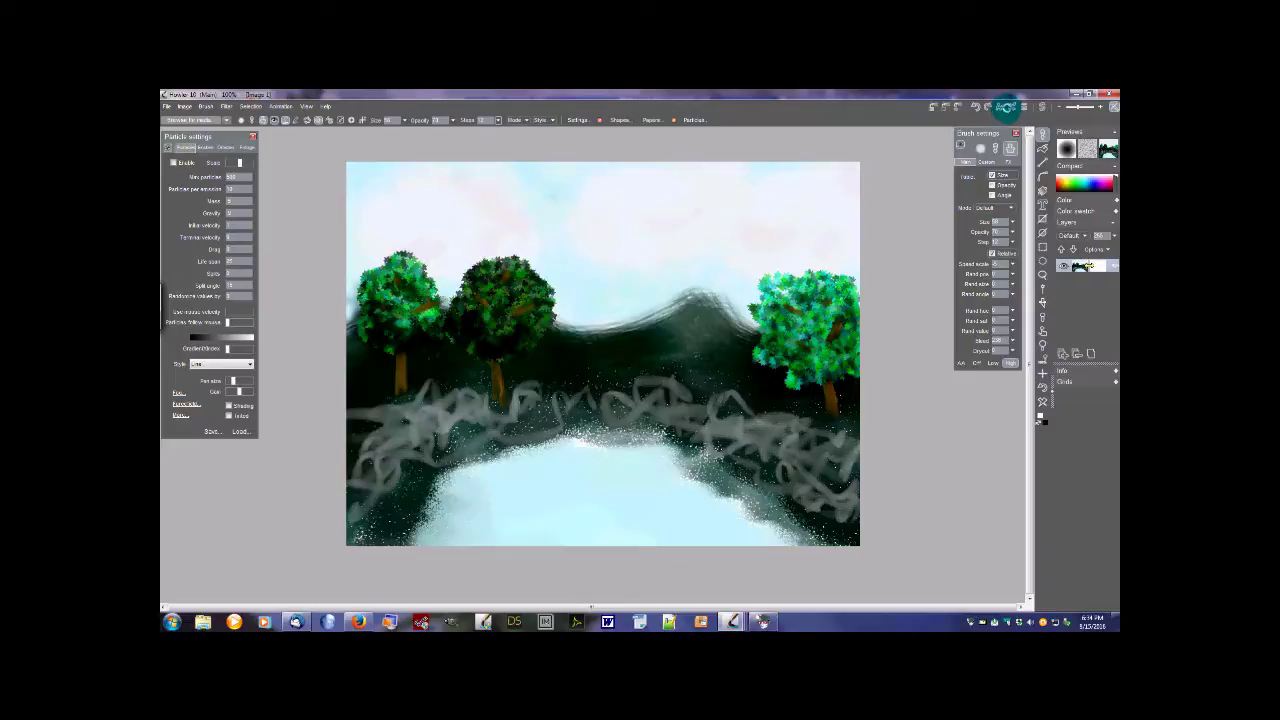
Undo the last loose grey scribbles across the dark banks around the water
click(1012, 106)
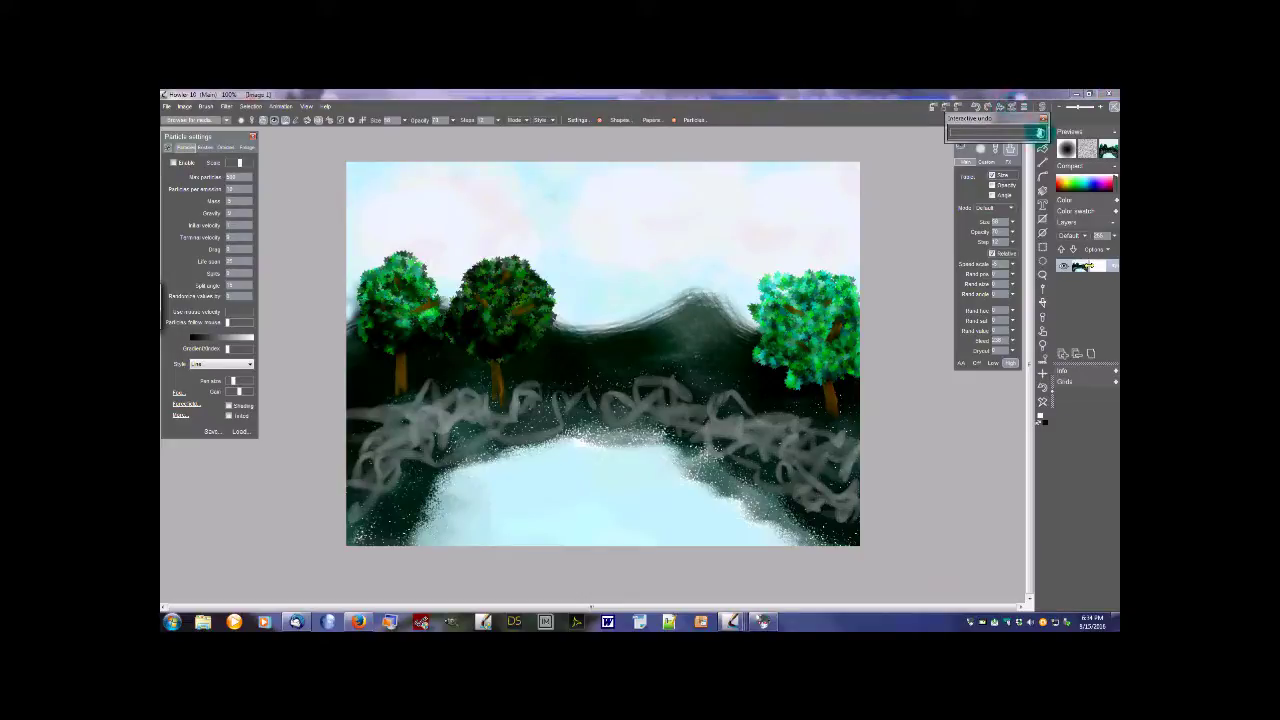
drag(1010, 133, 986, 136)
click(1042, 119)
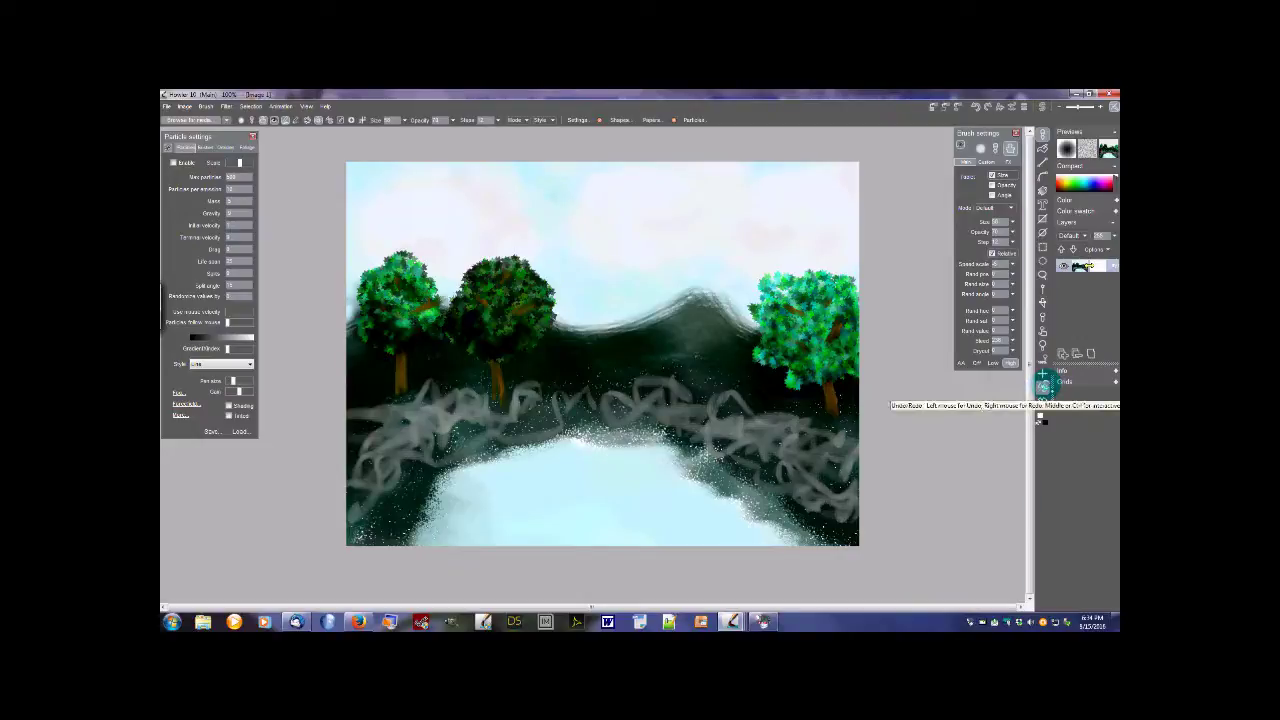
click(1043, 385)
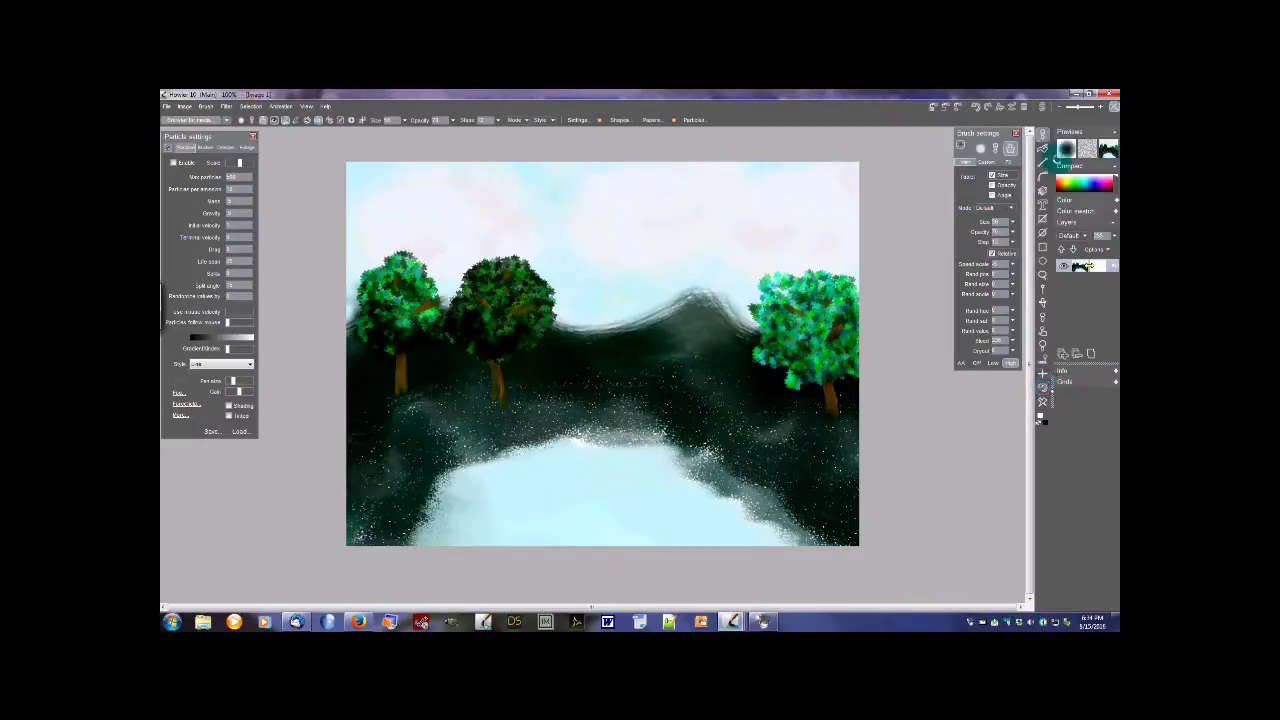
Enlarge the watercolor brush to 100, scribble grey strokes over the dark banks and fade them with interactive undo
click(404, 120)
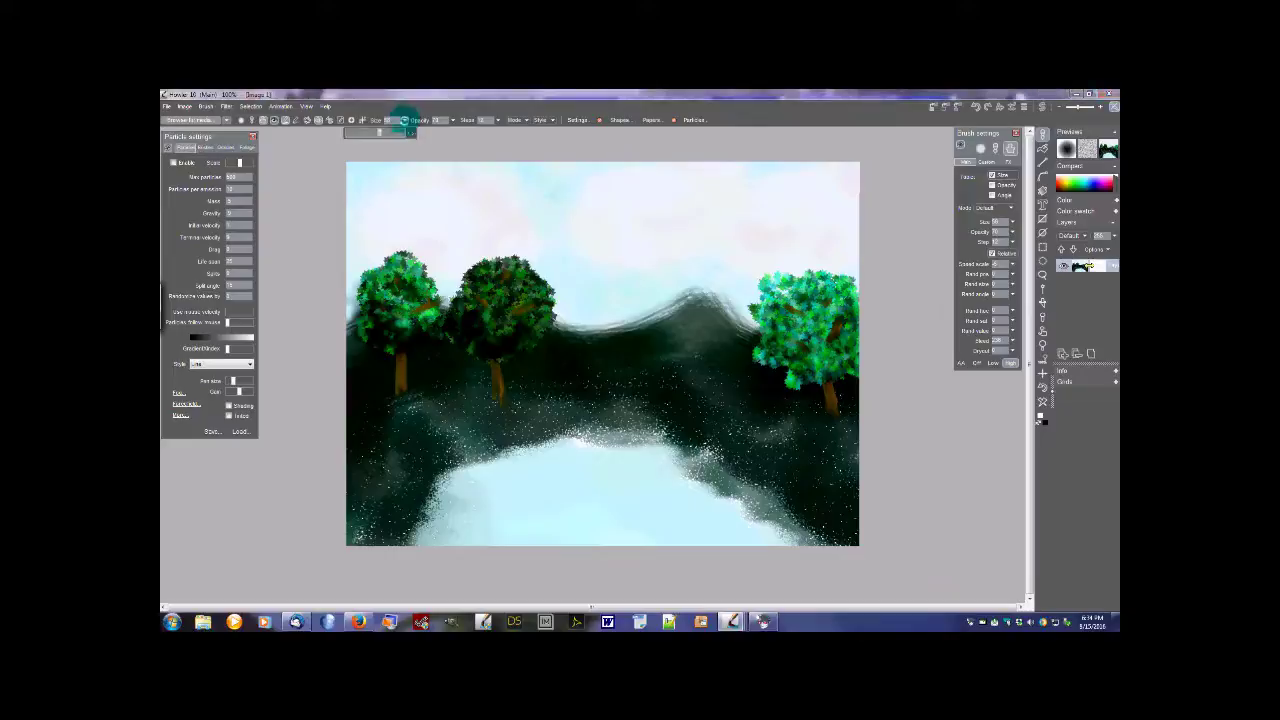
drag(380, 132, 408, 132)
mouse_move(380, 486)
mouse_down()
mouse_move(365, 460)
mouse_move(396, 457)
mouse_move(379, 503)
mouse_move(359, 509)
mouse_move(382, 464)
mouse_move(407, 487)
mouse_move(427, 449)
mouse_move(460, 429)
mouse_move(468, 441)
mouse_move(482, 427)
mouse_move(533, 427)
mouse_move(524, 397)
mouse_move(471, 406)
mouse_move(474, 428)
mouse_move(543, 403)
mouse_move(536, 411)
mouse_move(580, 403)
mouse_move(621, 418)
mouse_move(601, 427)
mouse_move(606, 395)
mouse_move(628, 383)
mouse_move(637, 422)
mouse_move(695, 405)
mouse_move(679, 428)
mouse_move(741, 430)
mouse_move(703, 465)
mouse_move(769, 449)
mouse_move(739, 459)
mouse_move(770, 427)
mouse_move(778, 462)
mouse_move(855, 435)
mouse_move(820, 501)
mouse_move(853, 547)
mouse_up()
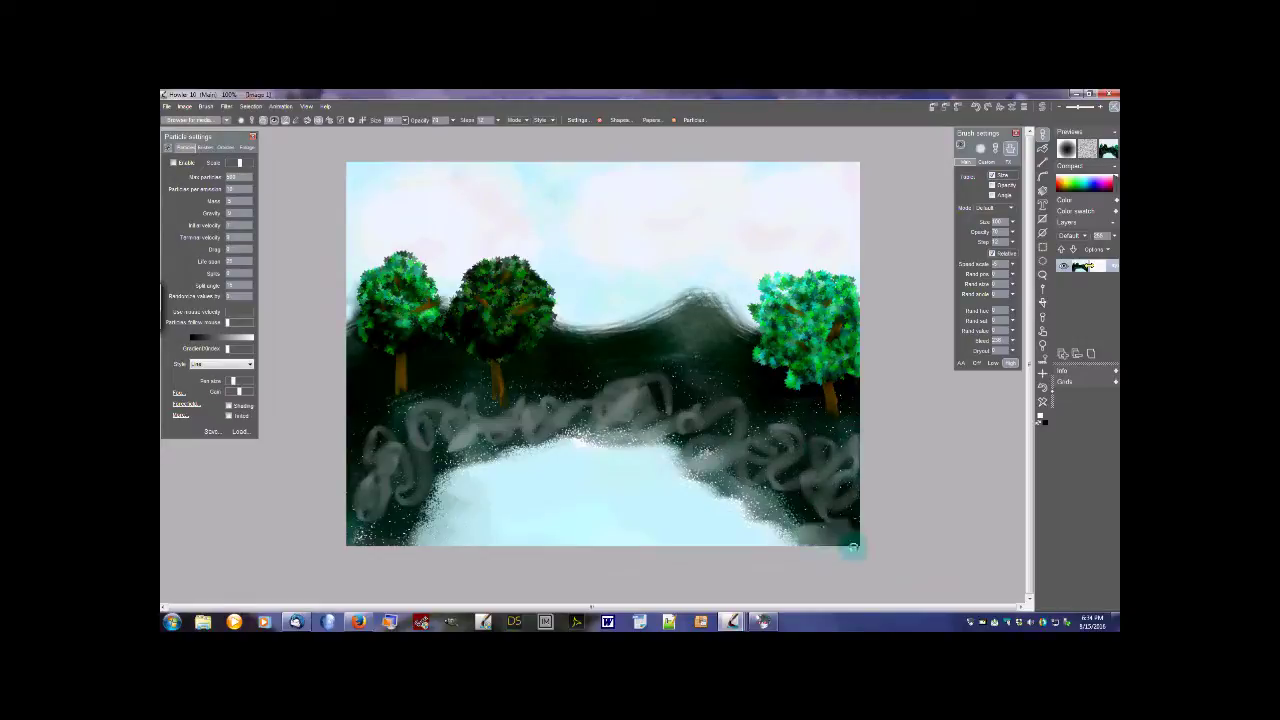
click(1012, 106)
drag(1040, 132, 971, 134)
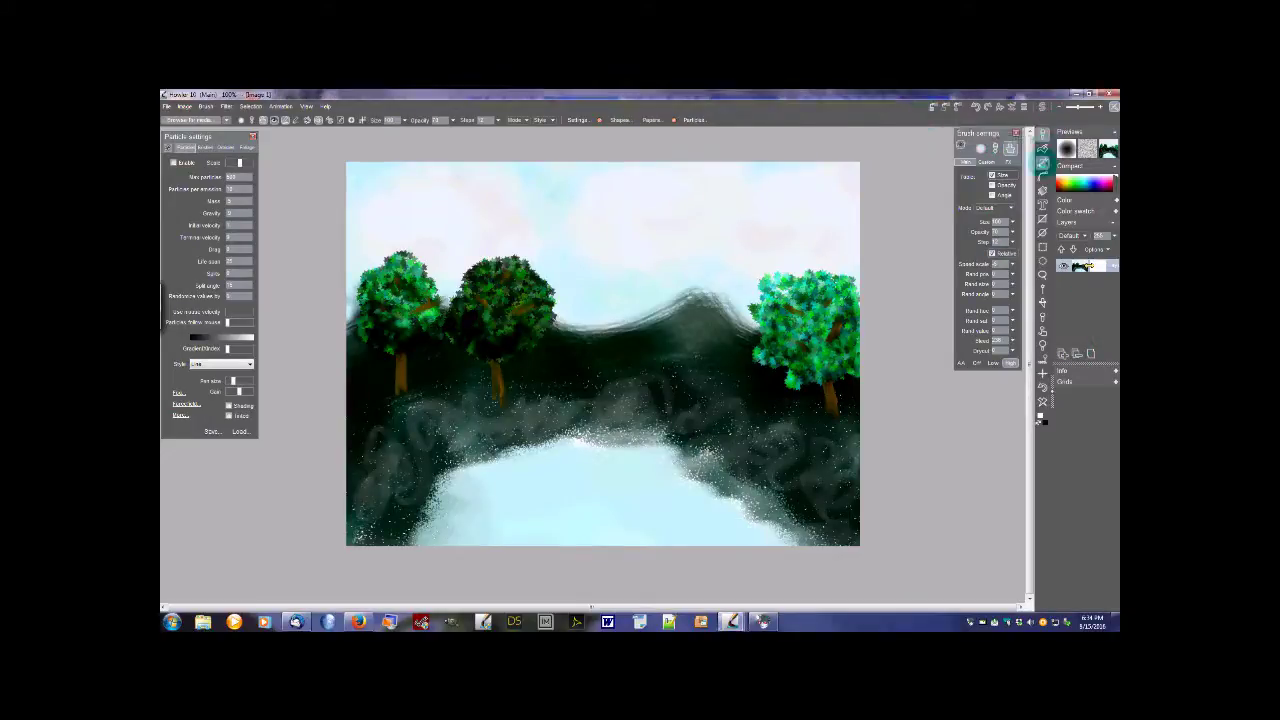
Select the Smear 100 effects brush, smear the left bank downward through the water and soften the stroke with interactive undo
click(1042, 133)
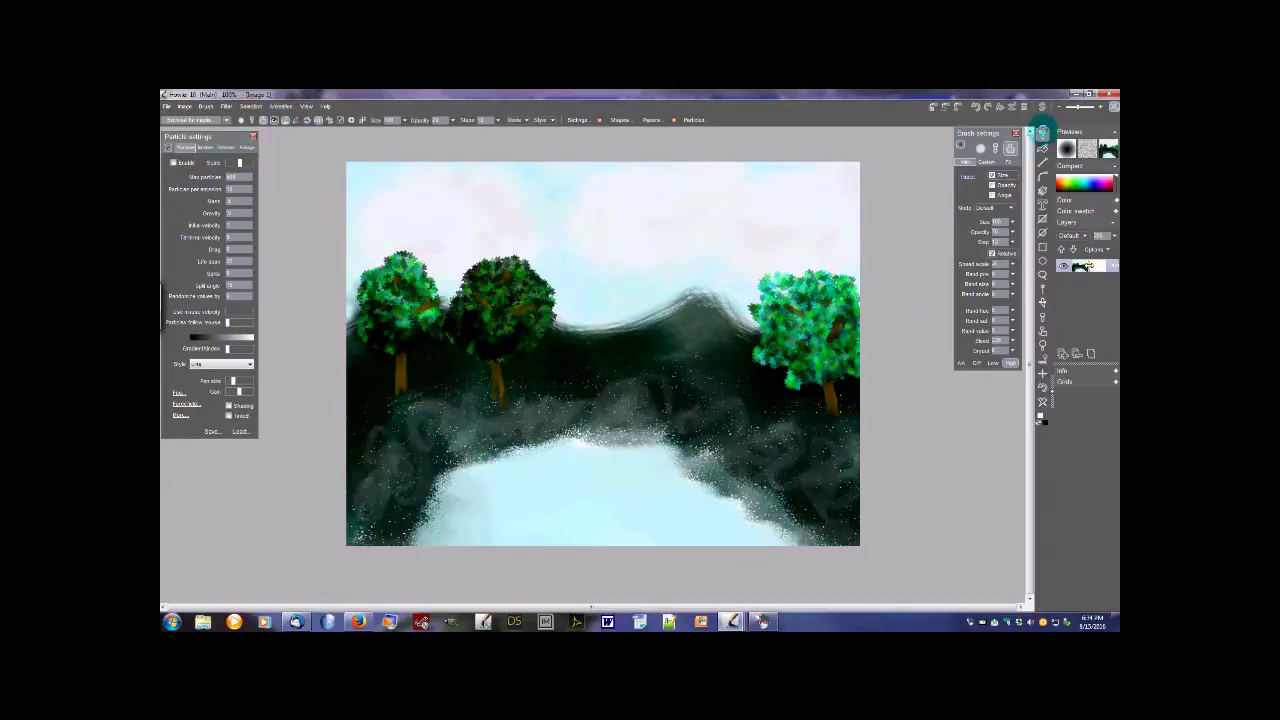
click(1042, 133)
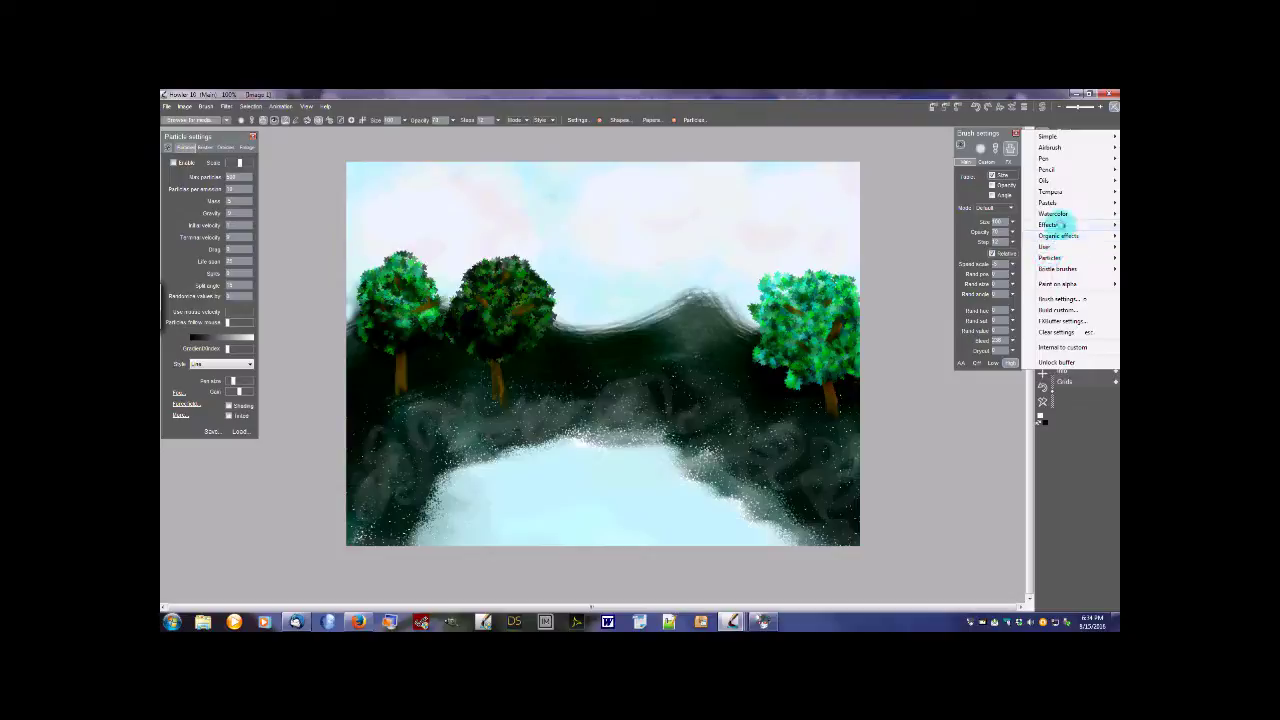
mouse_move(1052, 225)
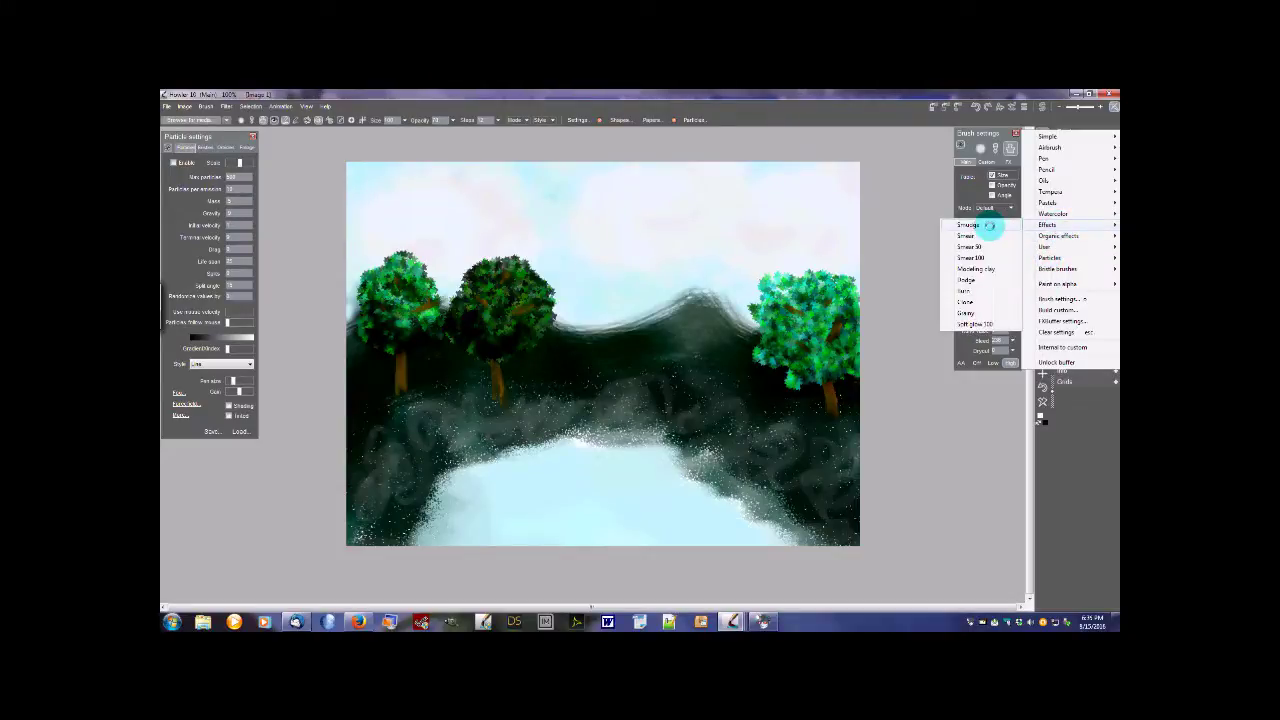
click(972, 257)
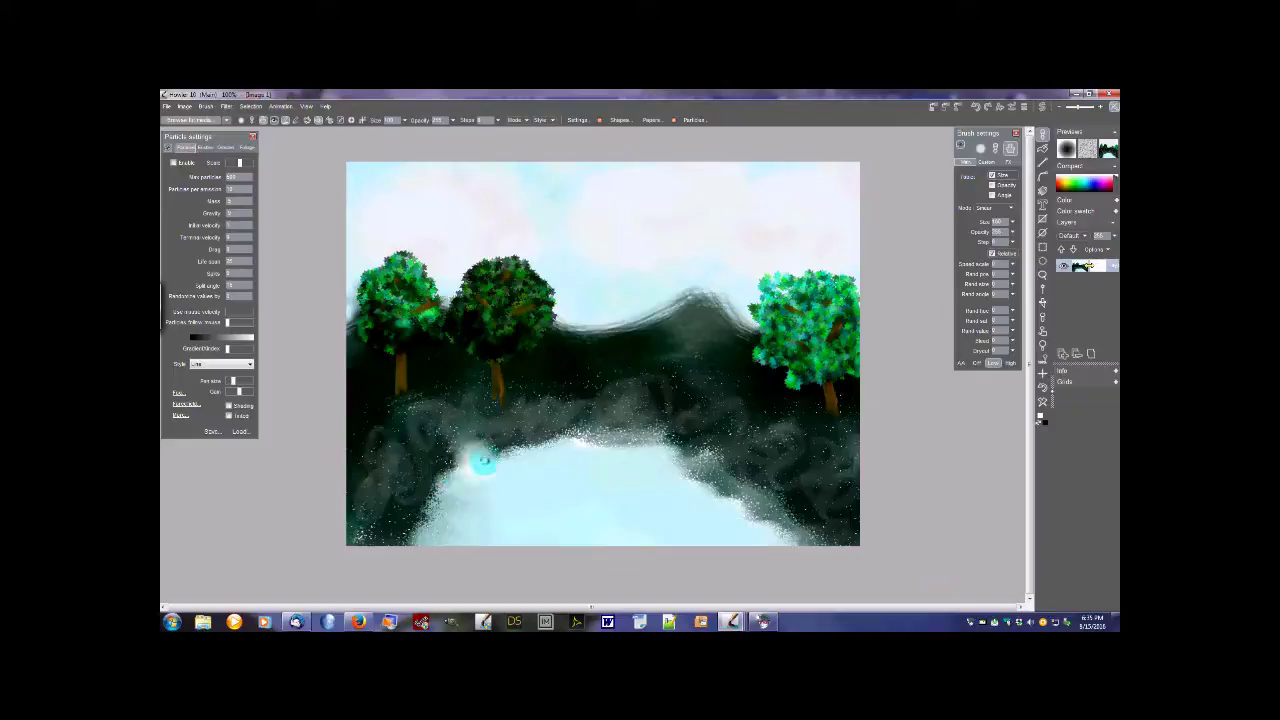
drag(463, 462, 452, 562)
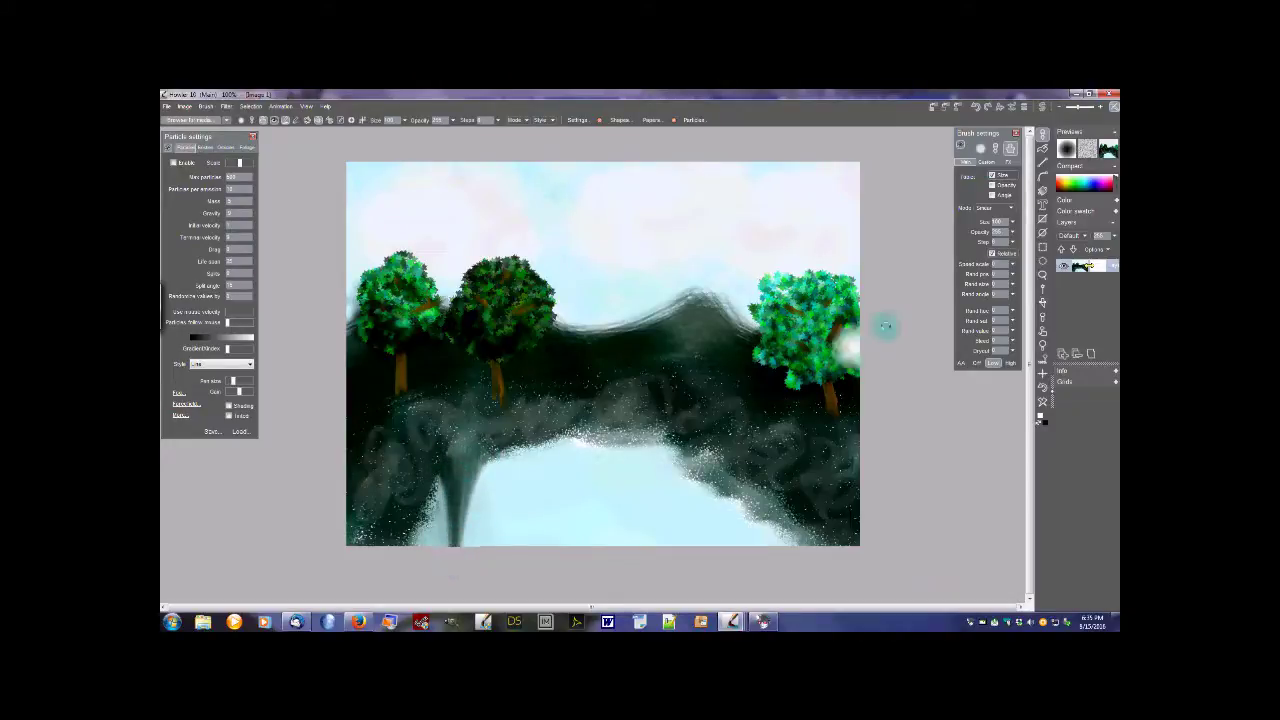
click(1012, 106)
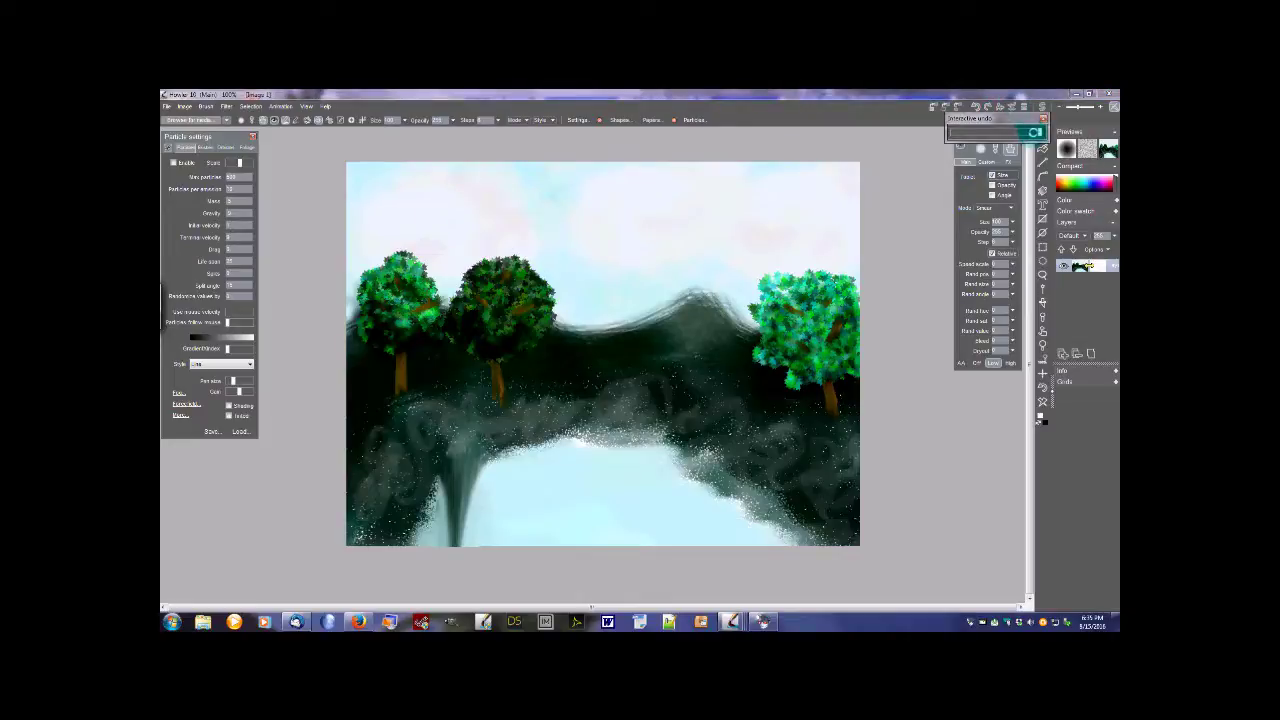
drag(1038, 132, 1014, 135)
Lower the Smear brush's opacity and pull short reflections down from the far and right shoreline into the water
drag(502, 481, 490, 466)
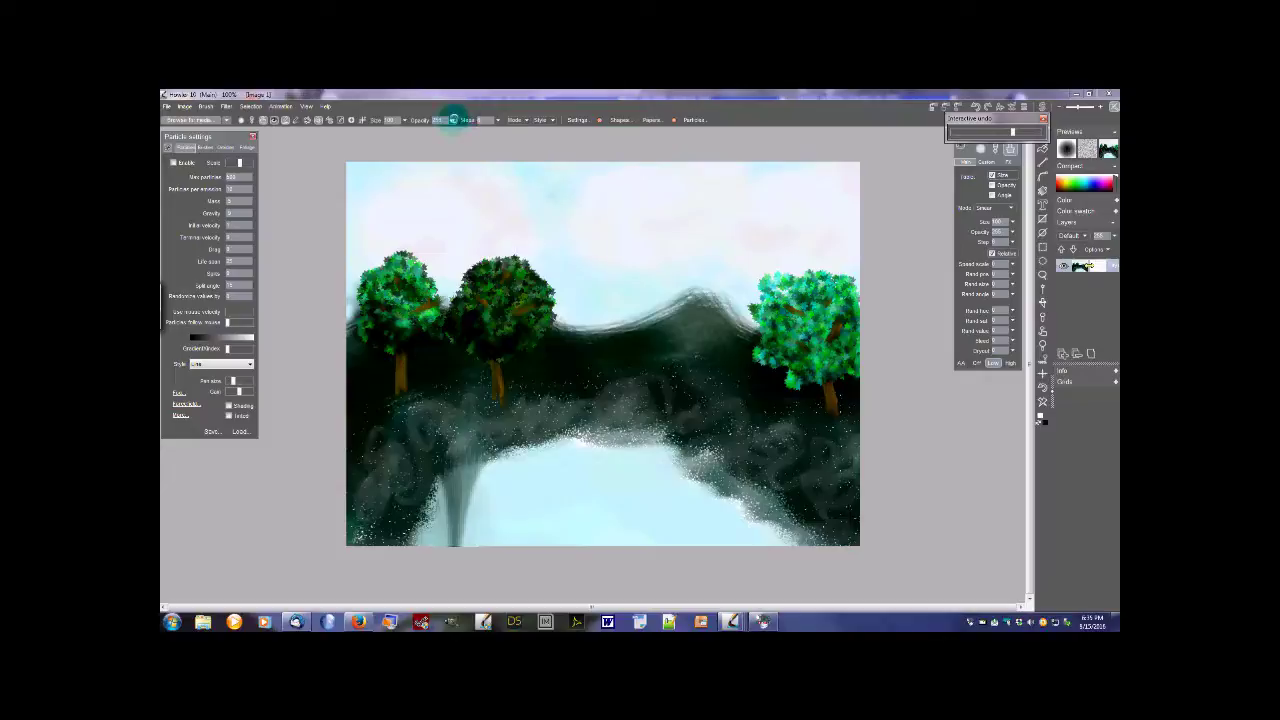
click(453, 119)
drag(422, 133, 421, 134)
drag(503, 448, 502, 500)
mouse_move(533, 448)
mouse_down()
mouse_move(535, 497)
mouse_move(563, 434)
mouse_move(567, 487)
mouse_up()
mouse_move(590, 426)
mouse_down()
mouse_move(598, 485)
mouse_move(629, 466)
mouse_move(632, 493)
mouse_up()
drag(659, 433, 671, 505)
mouse_move(690, 455)
mouse_down()
mouse_move(700, 531)
mouse_move(726, 497)
mouse_move(741, 561)
mouse_up()
drag(774, 516, 777, 587)
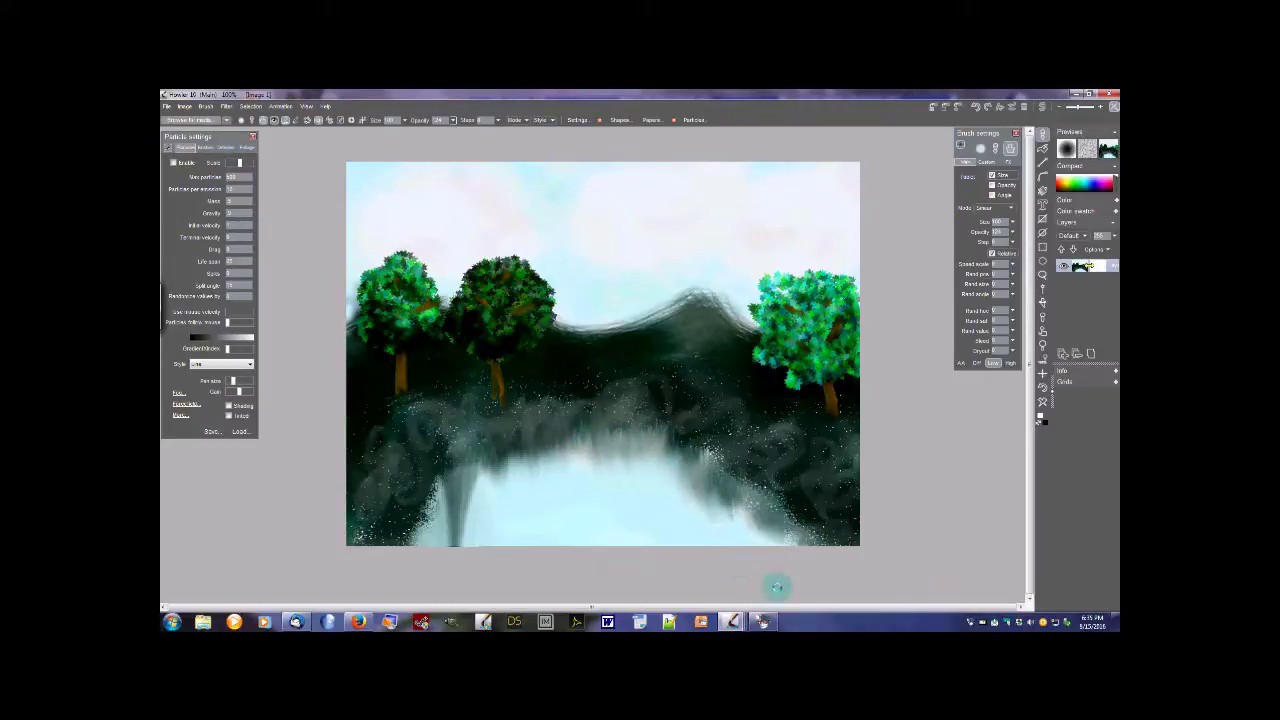
Smear longer, darker vertical reflections from the banks down into the water all along the shoreline
mouse_move(465, 528)
mouse_down()
mouse_move(438, 500)
mouse_move(433, 588)
mouse_move(470, 493)
mouse_move(514, 504)
mouse_up()
drag(549, 440, 547, 497)
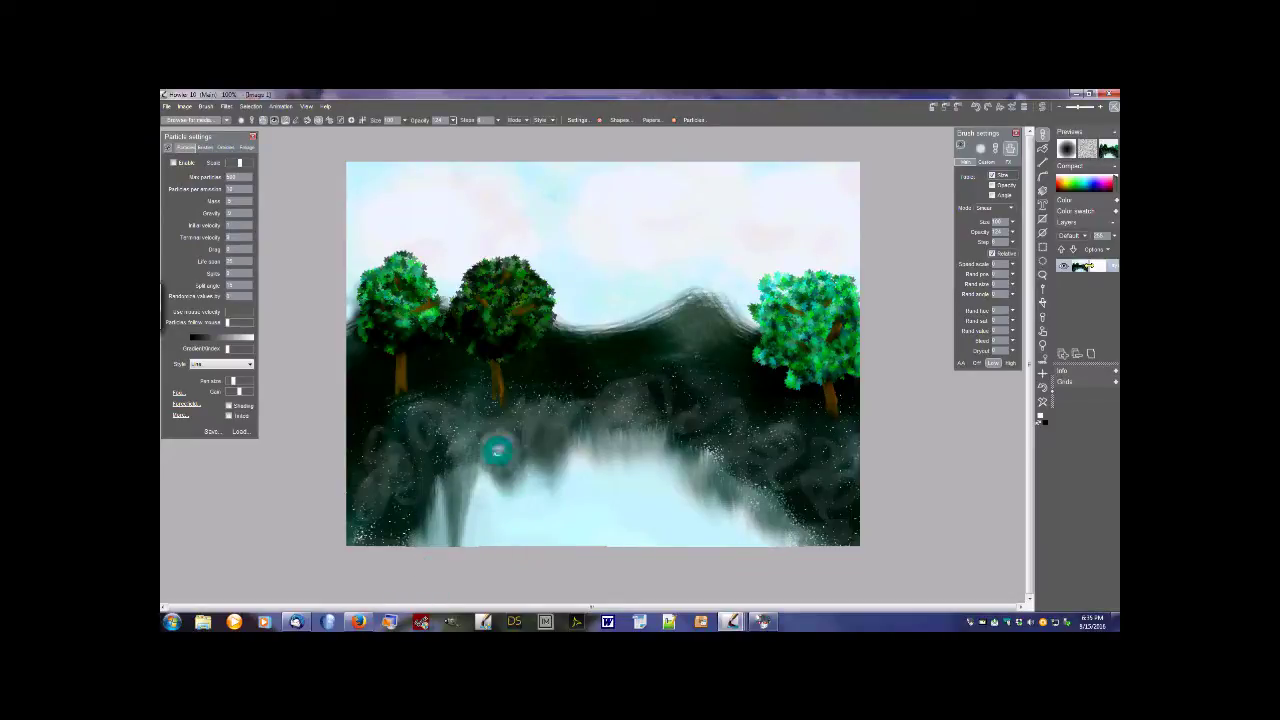
drag(497, 451, 500, 520)
drag(590, 425, 603, 494)
drag(608, 429, 627, 472)
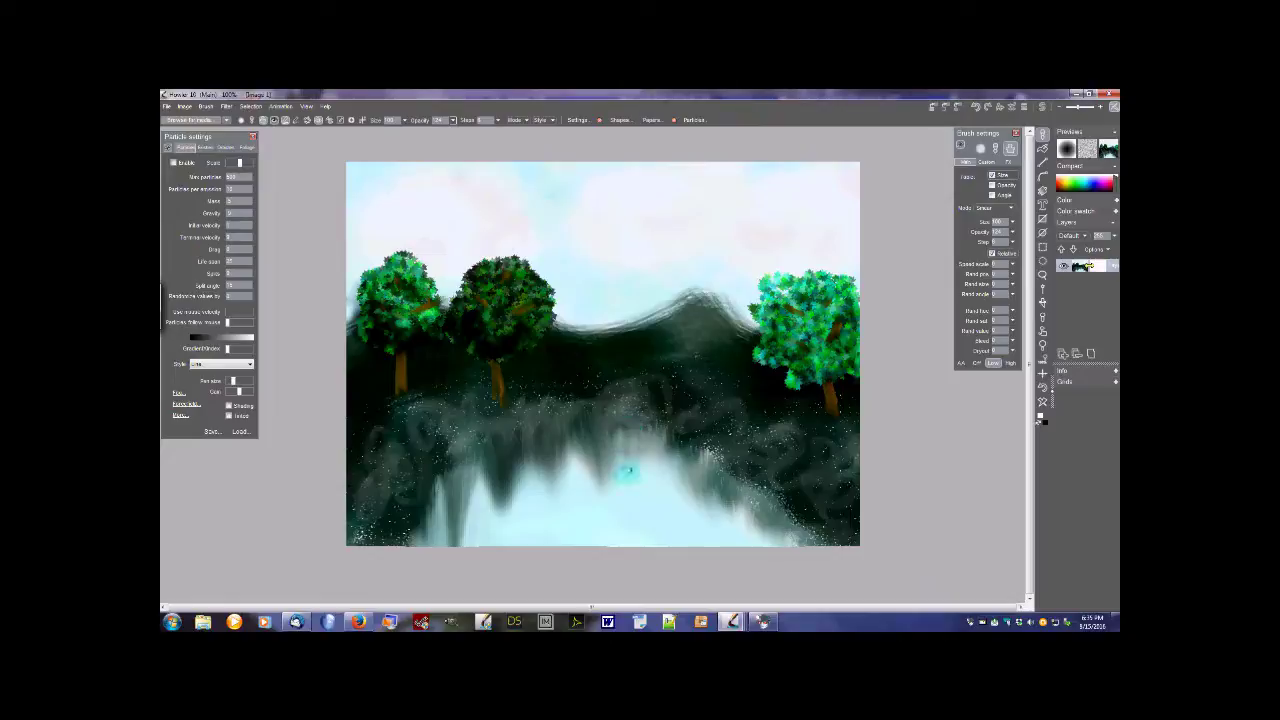
drag(552, 434, 557, 512)
drag(517, 437, 512, 506)
drag(640, 425, 662, 515)
mouse_move(686, 435)
mouse_down()
mouse_move(700, 529)
mouse_move(722, 547)
mouse_up()
mouse_move(715, 495)
mouse_down()
mouse_move(728, 527)
mouse_move(786, 546)
mouse_up()
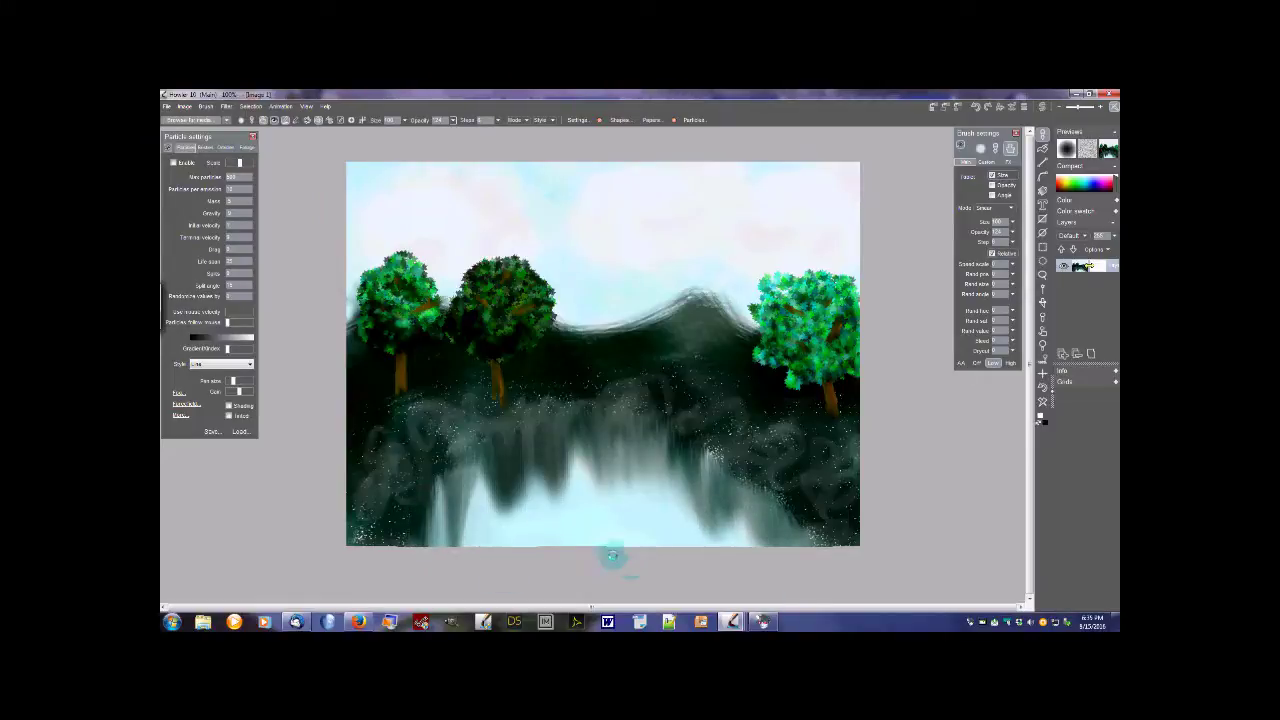
drag(491, 463, 491, 551)
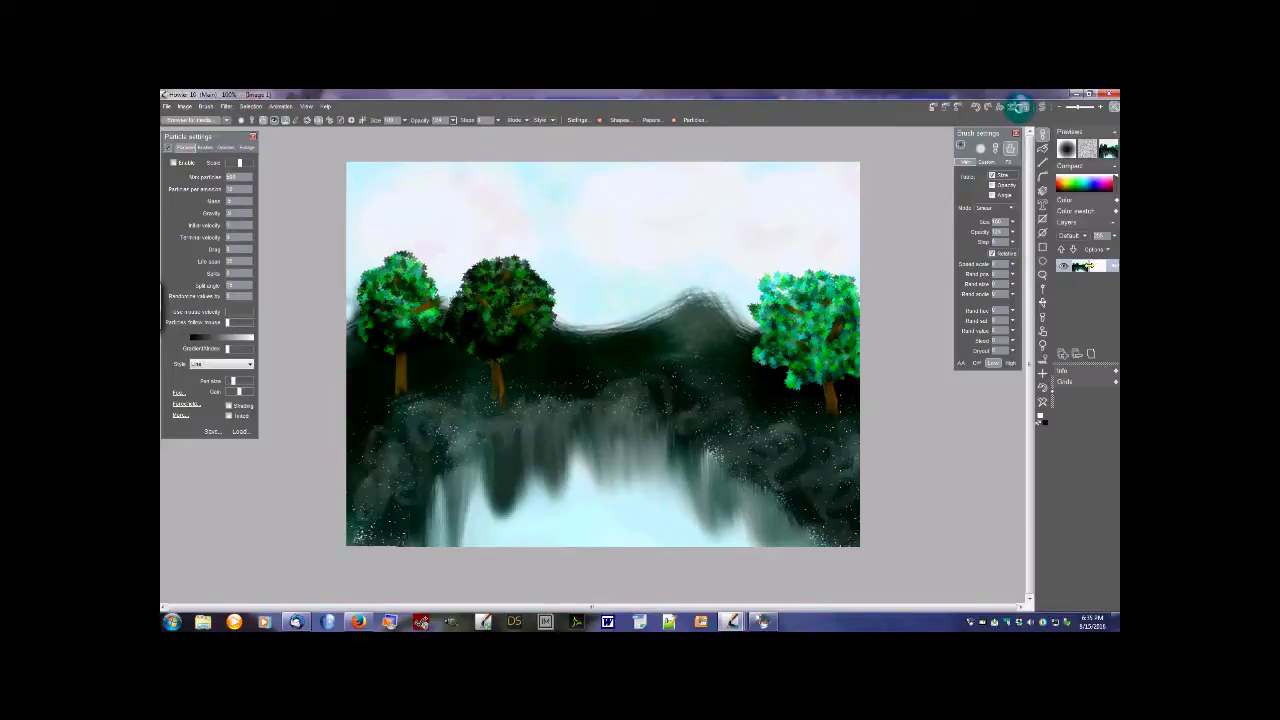
Adjust the strength of the last smear stroke with interactive undo
click(1020, 108)
drag(1037, 131, 989, 133)
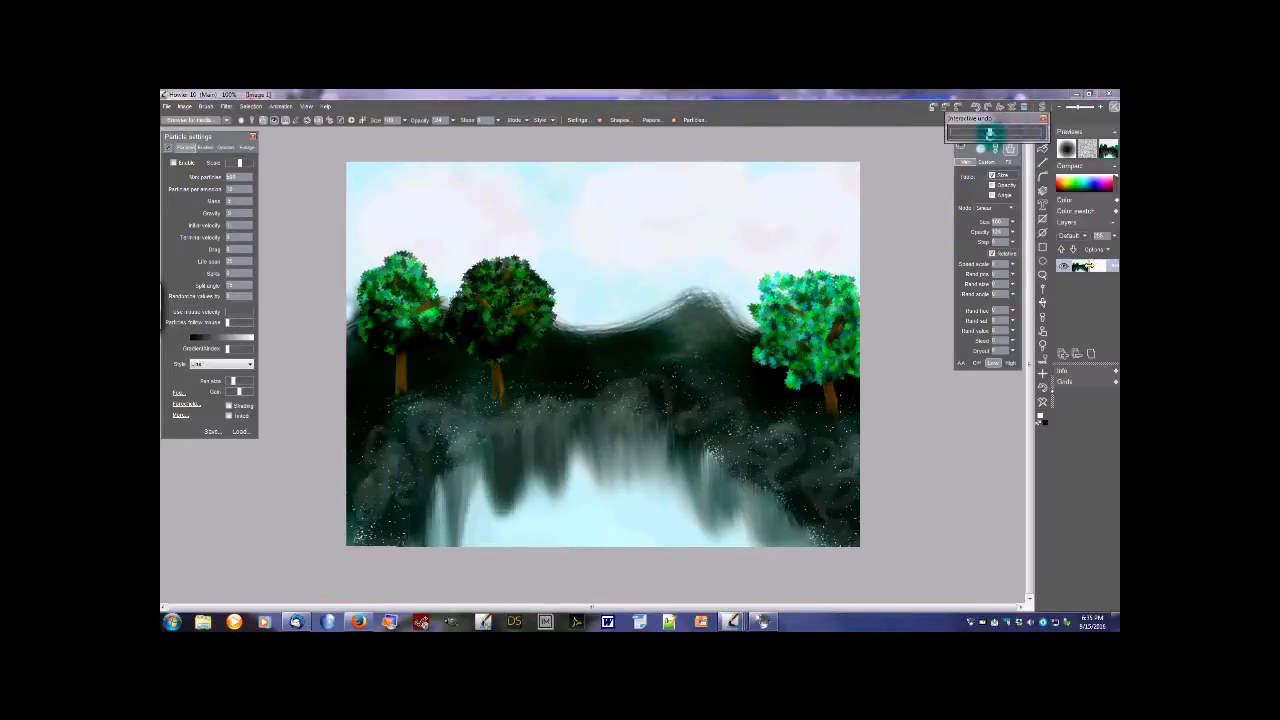
click(894, 123)
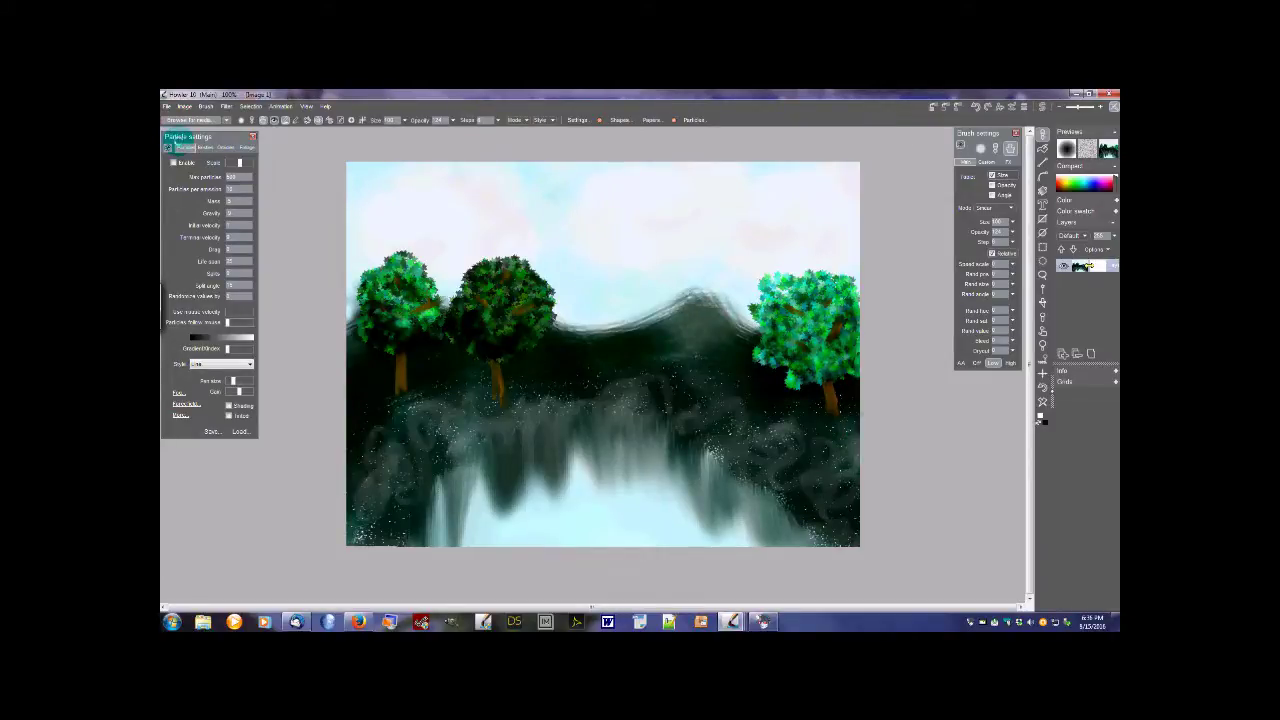
Enable foliage particles, load a thin leafy branch preset and grow a tall sparse tree just left of the right-hand tree
click(245, 147)
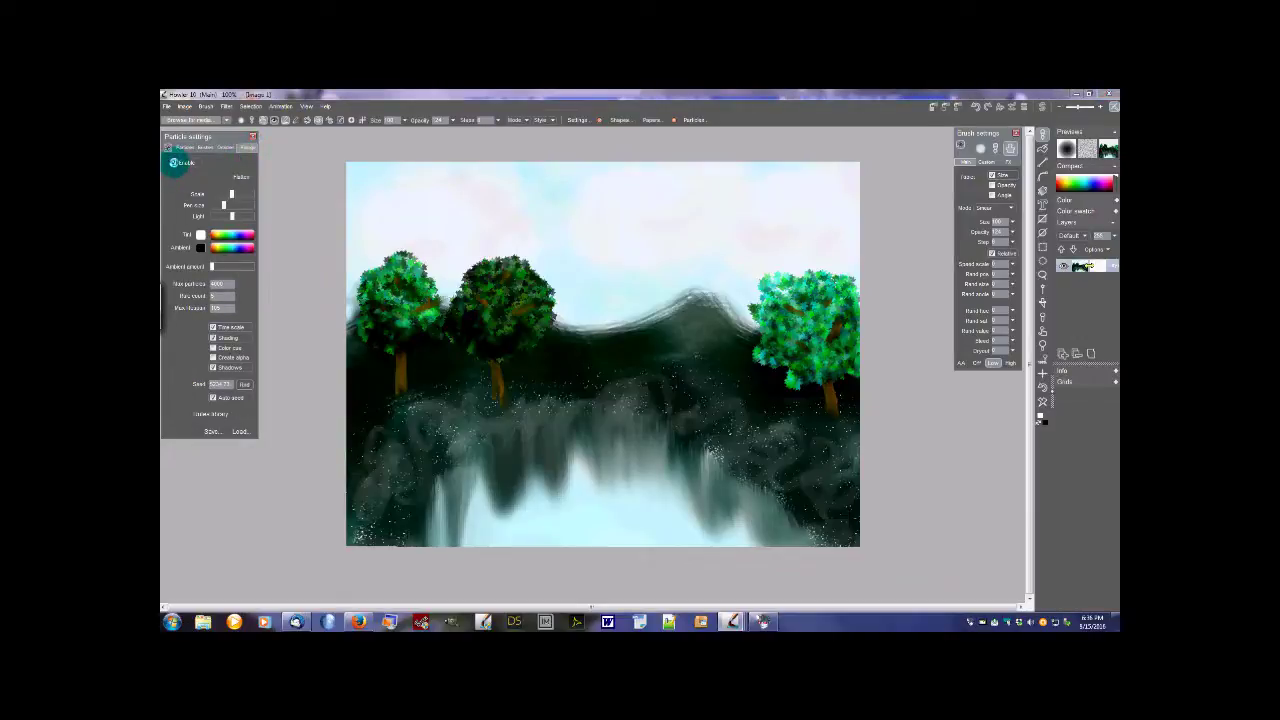
click(240, 431)
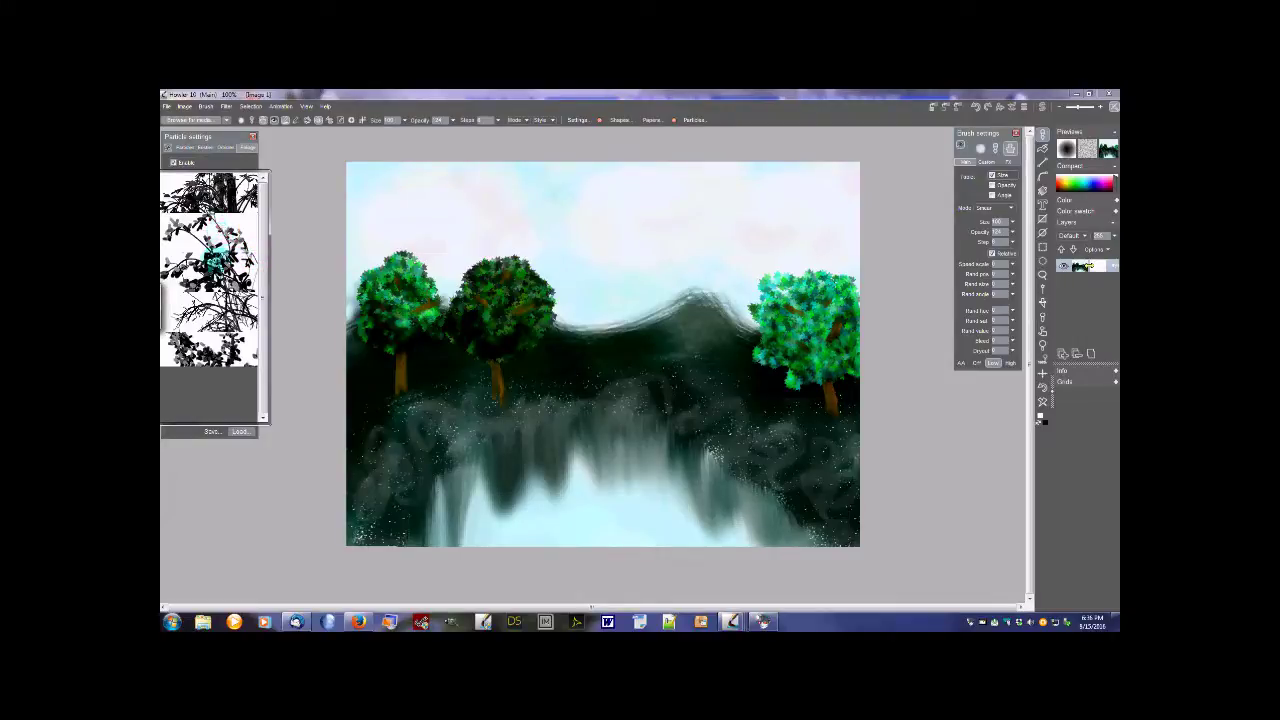
click(213, 258)
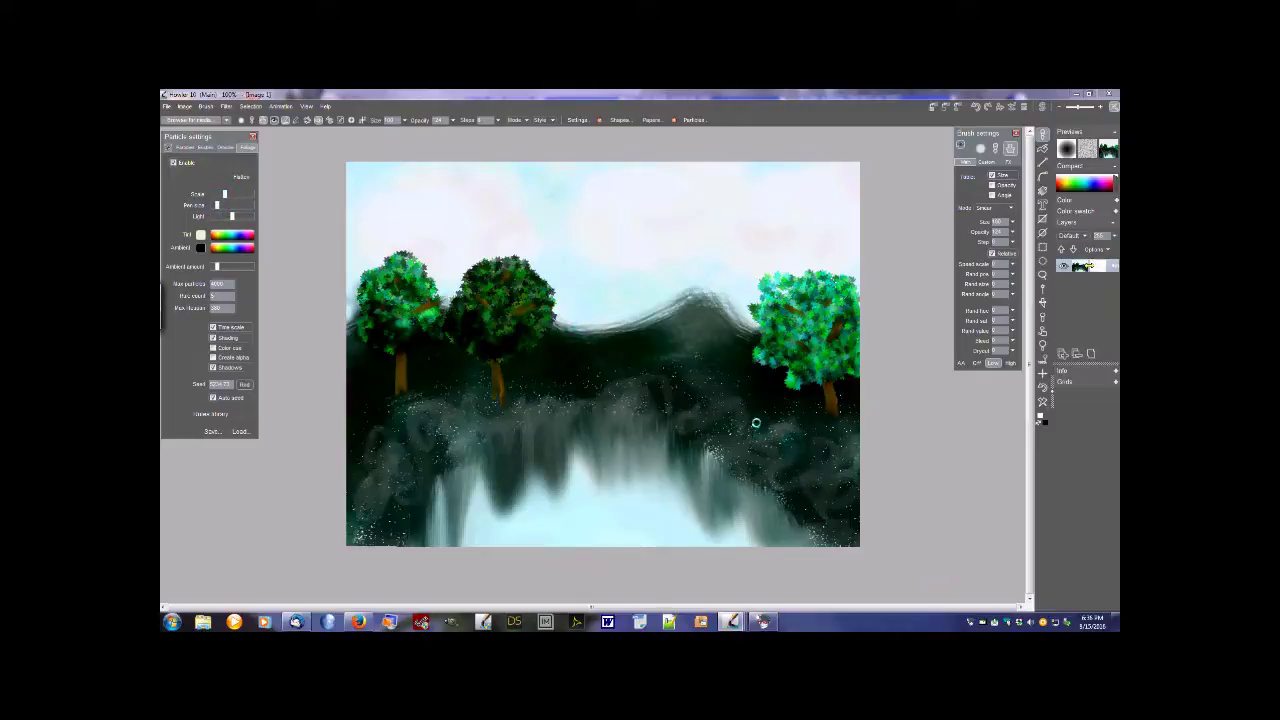
drag(723, 404, 717, 274)
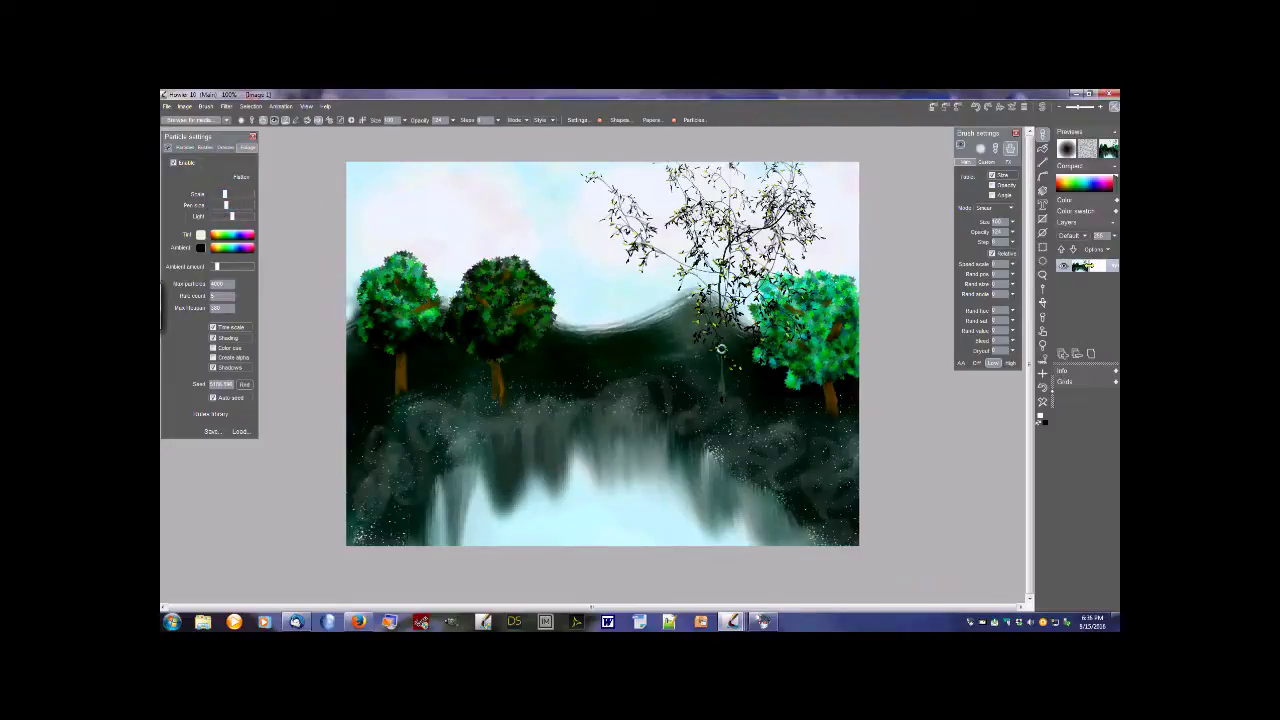
mouse_move(724, 282)
mouse_down()
mouse_move(714, 251)
mouse_move(737, 108)
mouse_up()
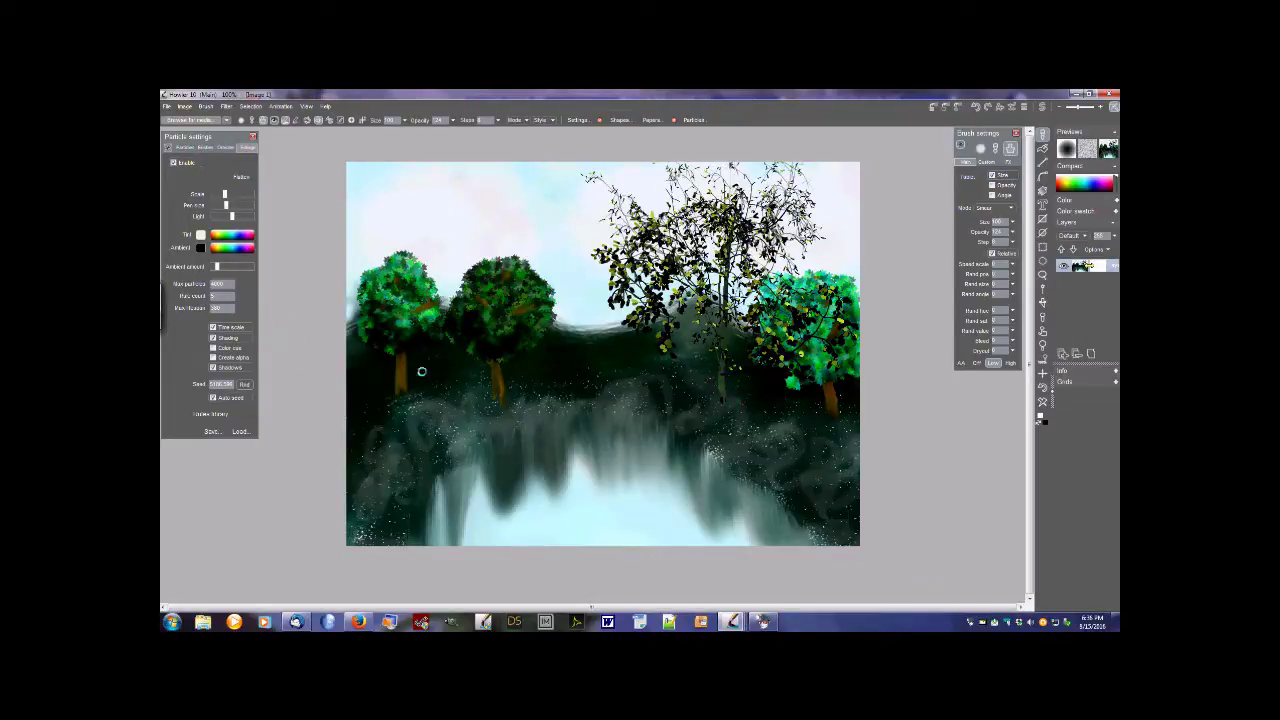
Load another foliage preset and grow a tall dark leafy tree along the painting's left edge, overlapping the leftmost tree
click(241, 431)
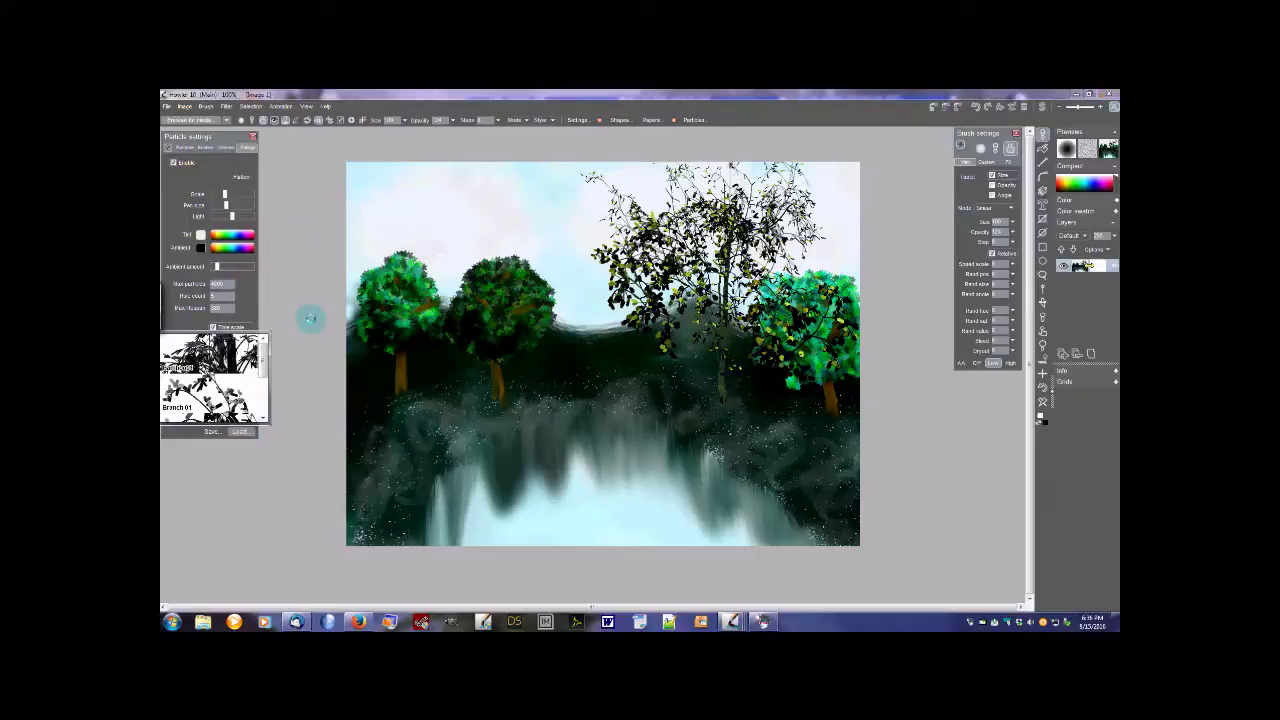
mouse_move(262, 243)
mouse_down()
mouse_move(264, 295)
mouse_move(264, 228)
mouse_up()
click(200, 262)
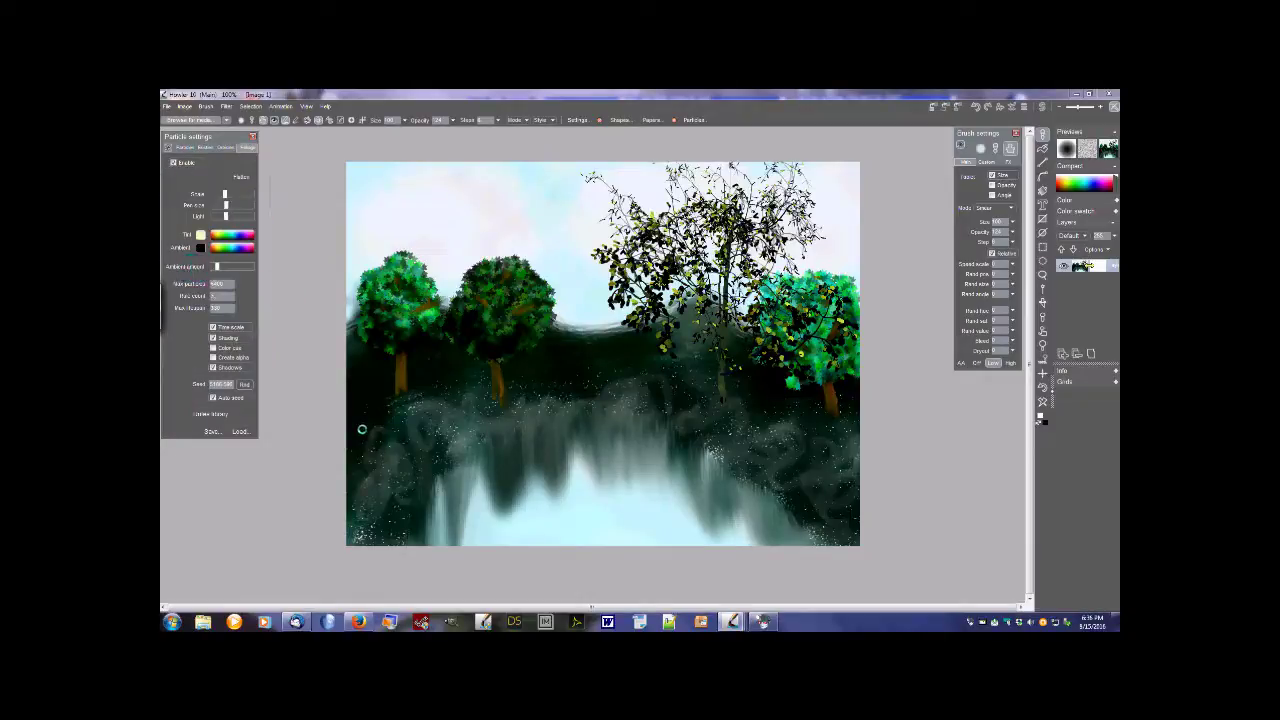
mouse_move(361, 433)
mouse_down()
mouse_move(358, 245)
mouse_move(380, 104)
mouse_up()
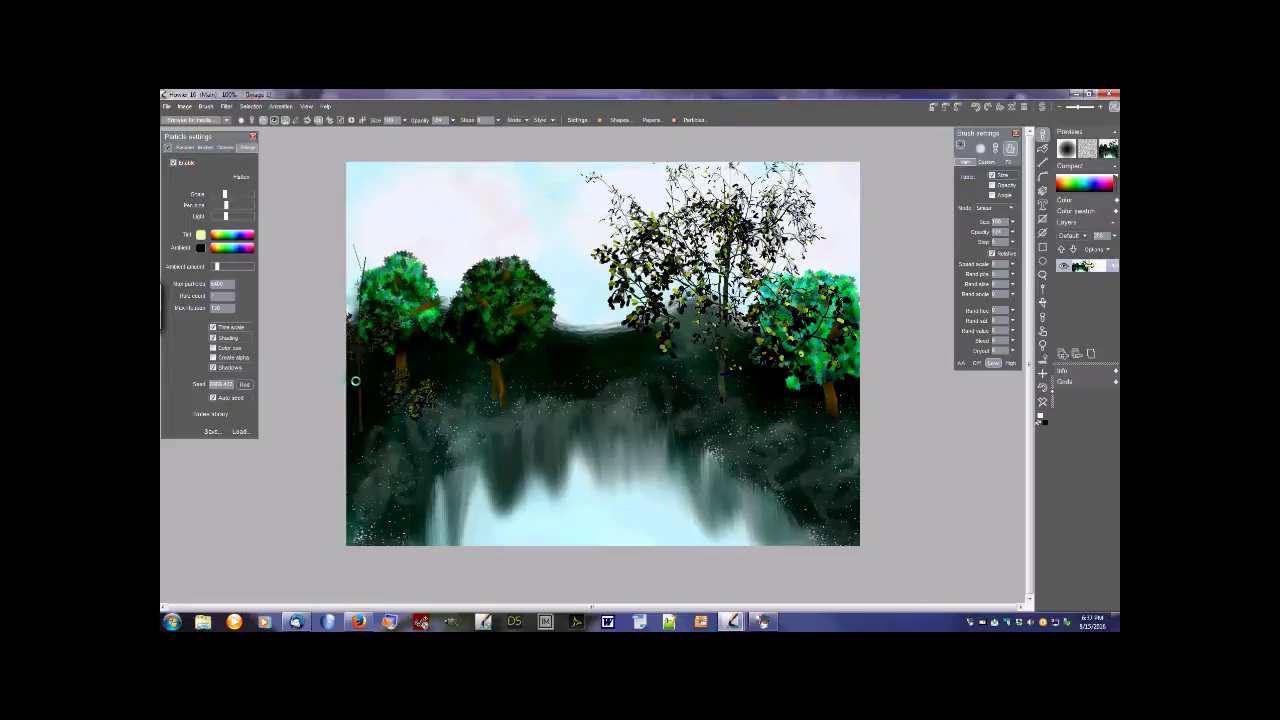
drag(360, 388, 370, 95)
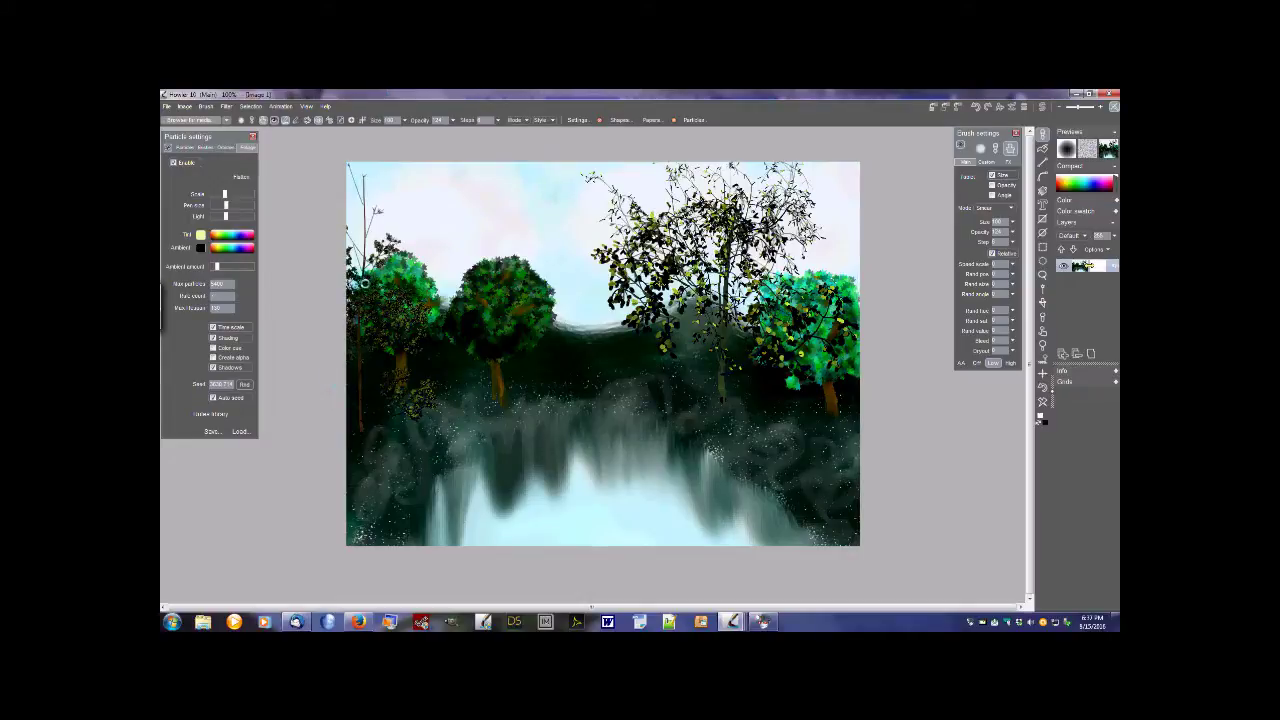
drag(361, 312, 362, 92)
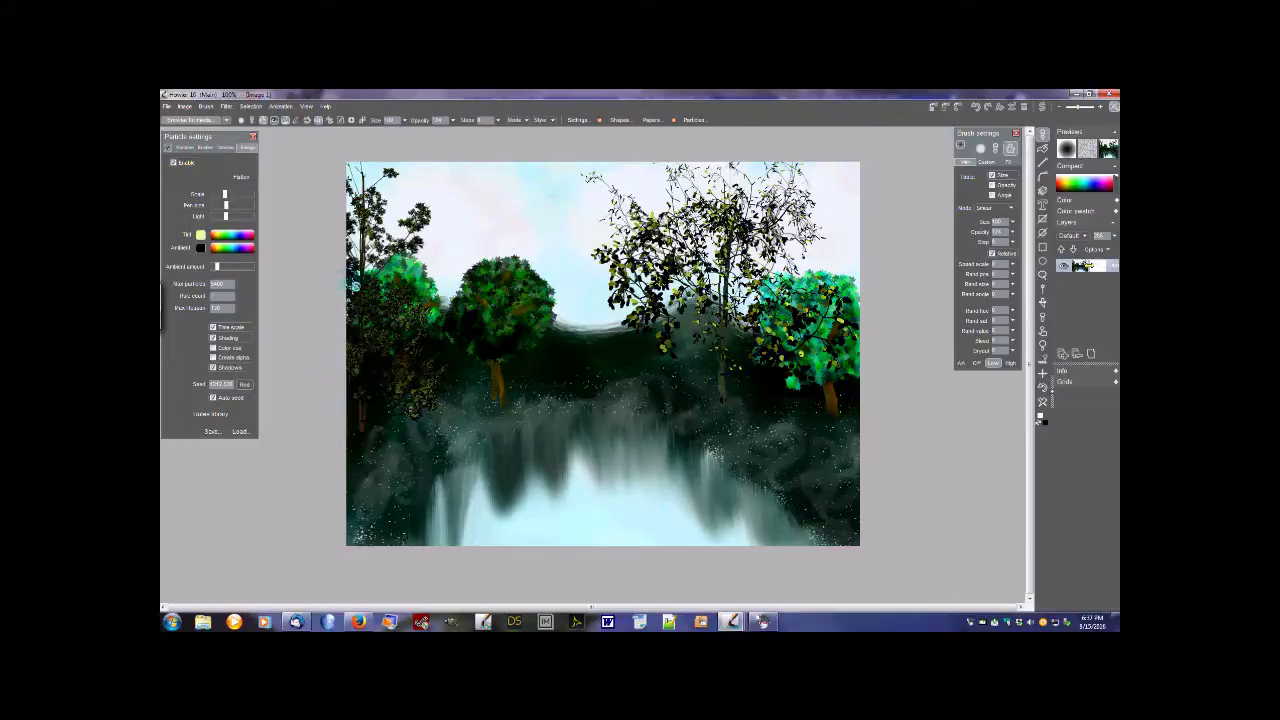
drag(363, 208, 361, 147)
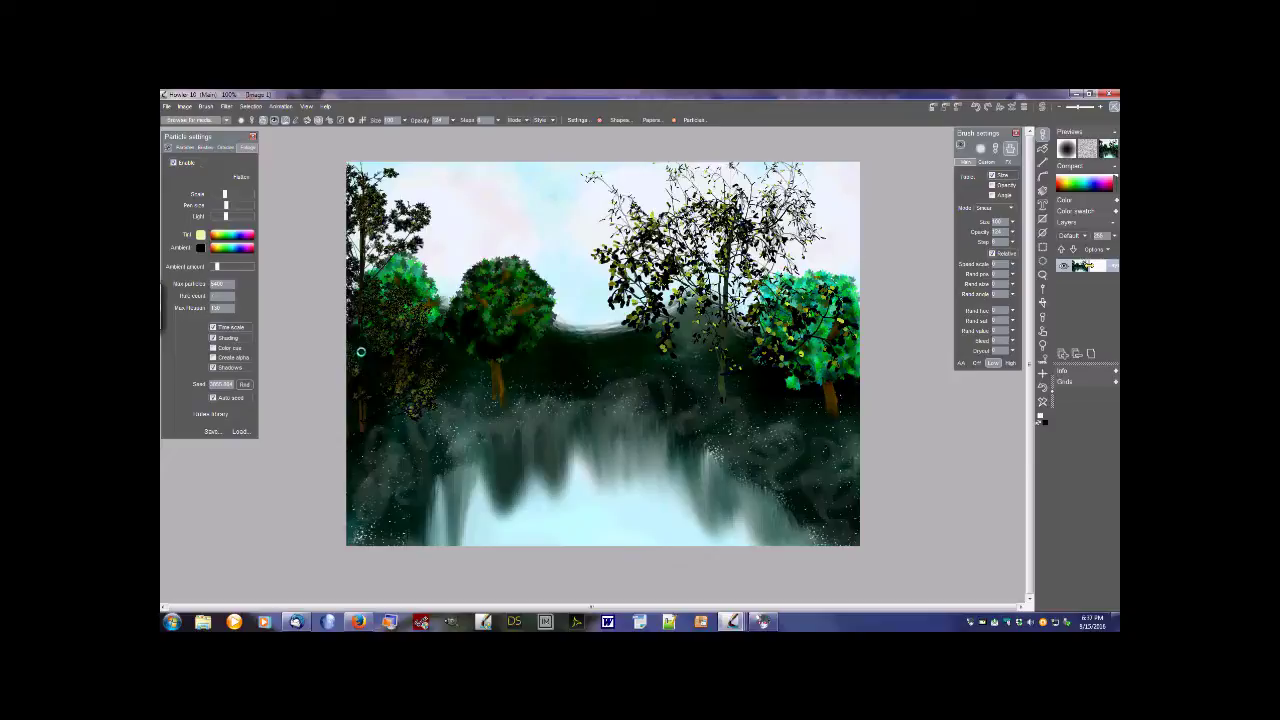
drag(360, 314, 361, 247)
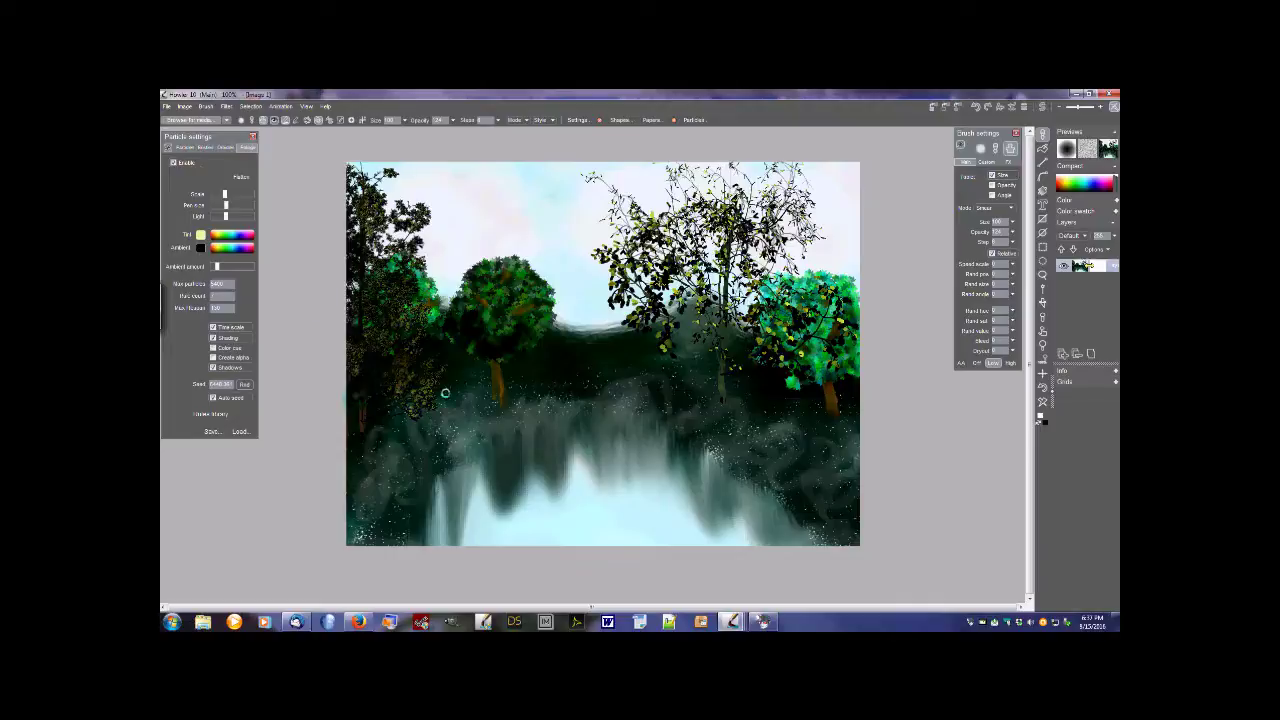
drag(441, 272, 431, 282)
Load an upright branching foliage preset, try growing a tall shrub beside the rounded left-hand tree, and undo it
click(240, 431)
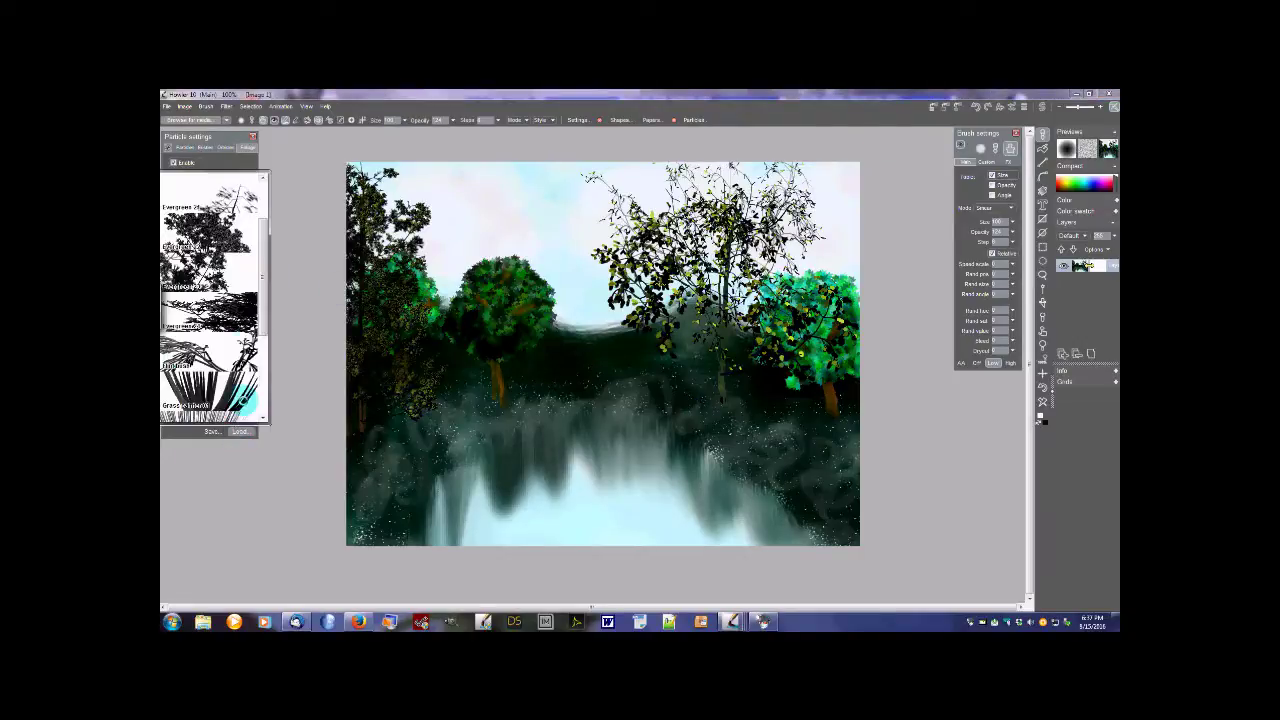
drag(263, 318, 263, 340)
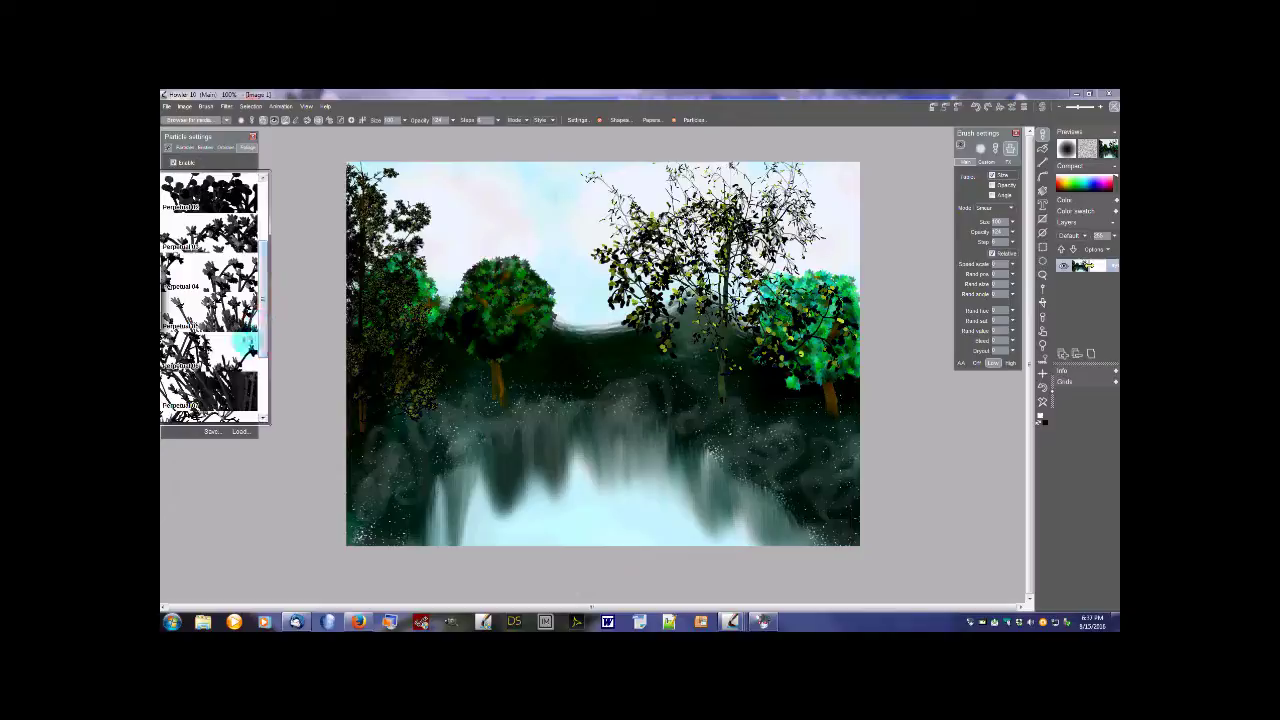
click(236, 302)
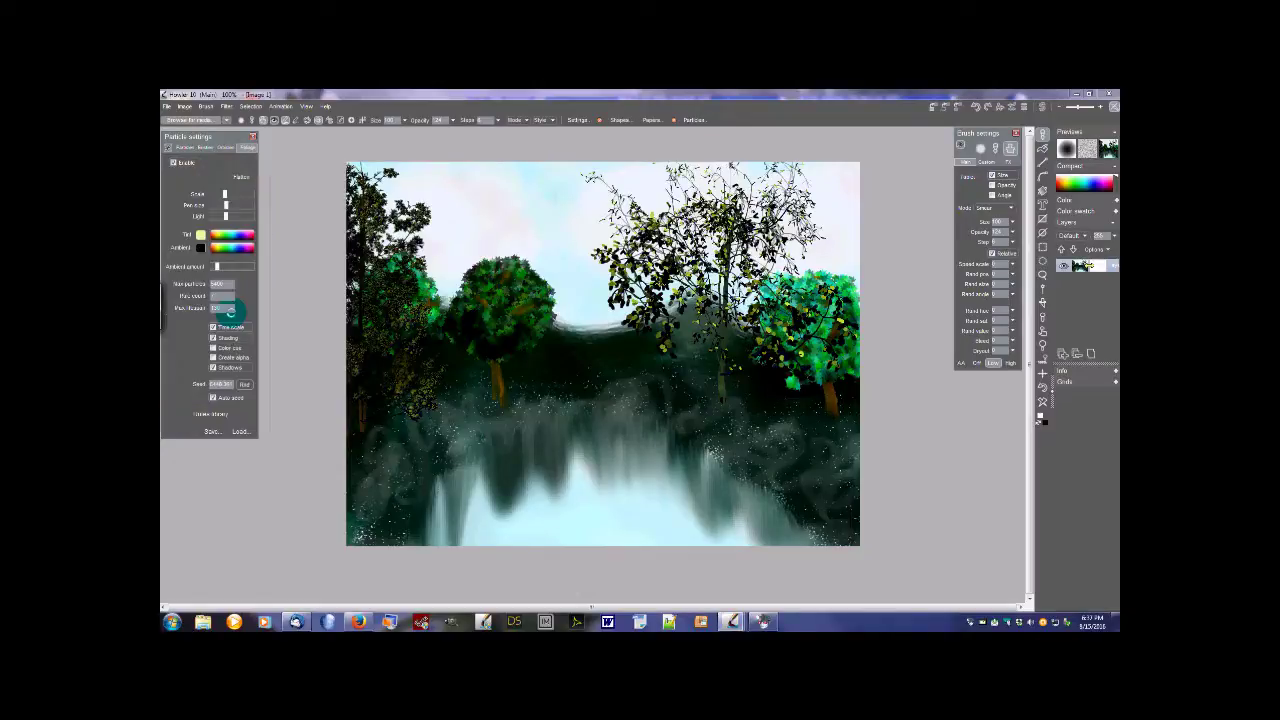
mouse_move(467, 402)
mouse_down()
mouse_move(460, 415)
mouse_move(453, 354)
mouse_up()
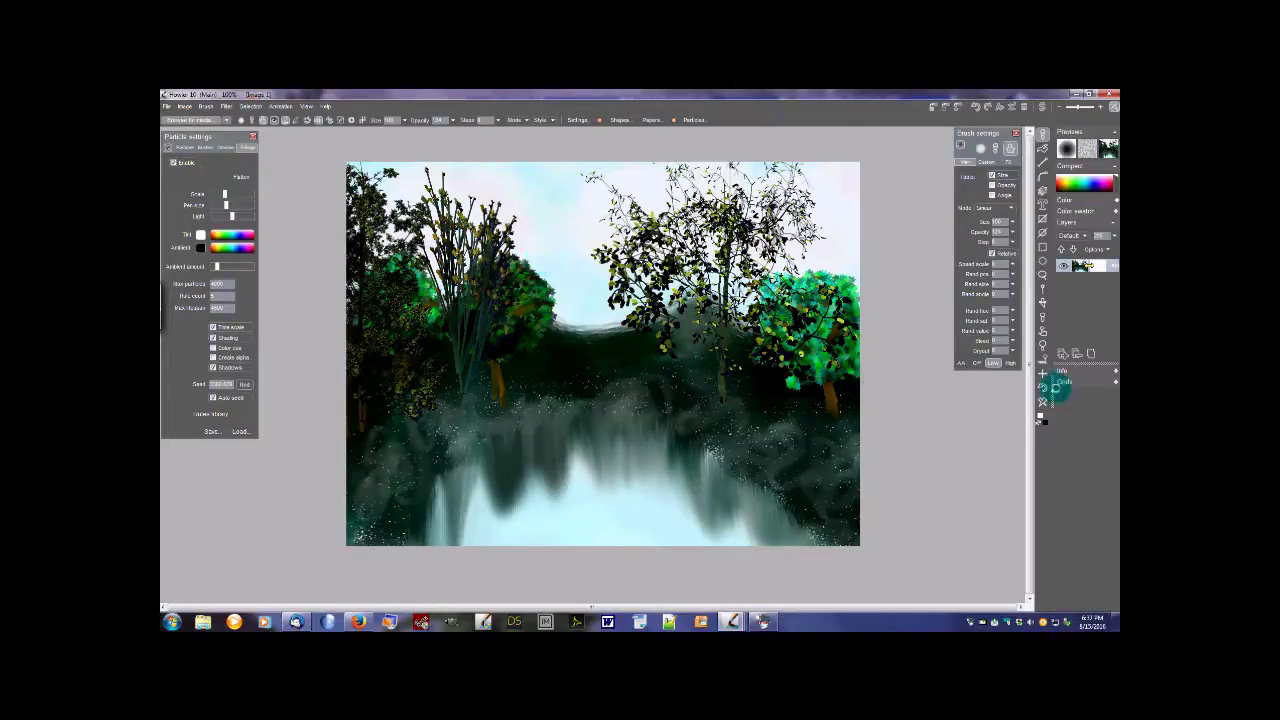
click(1042, 388)
Load the weed foliage preset, reduce its scale and grow low, tangled undergrowth on the bank below the rounded left-hand tree
click(240, 431)
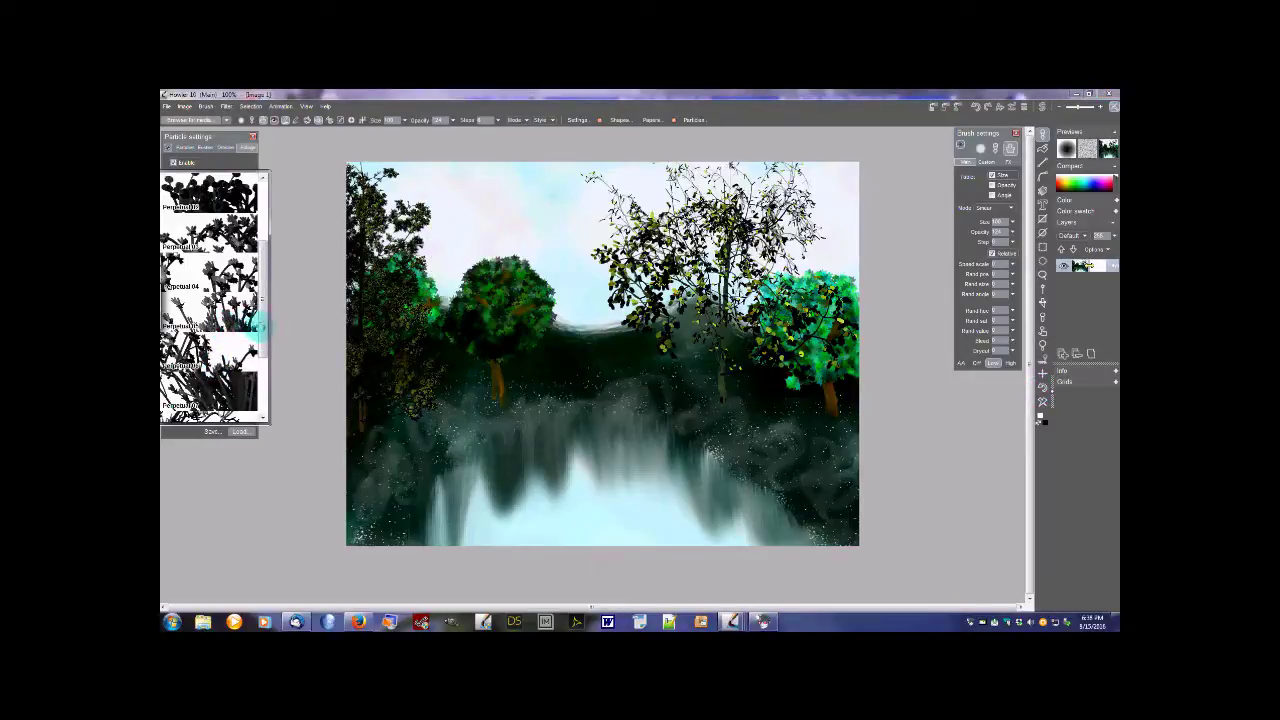
click(261, 347)
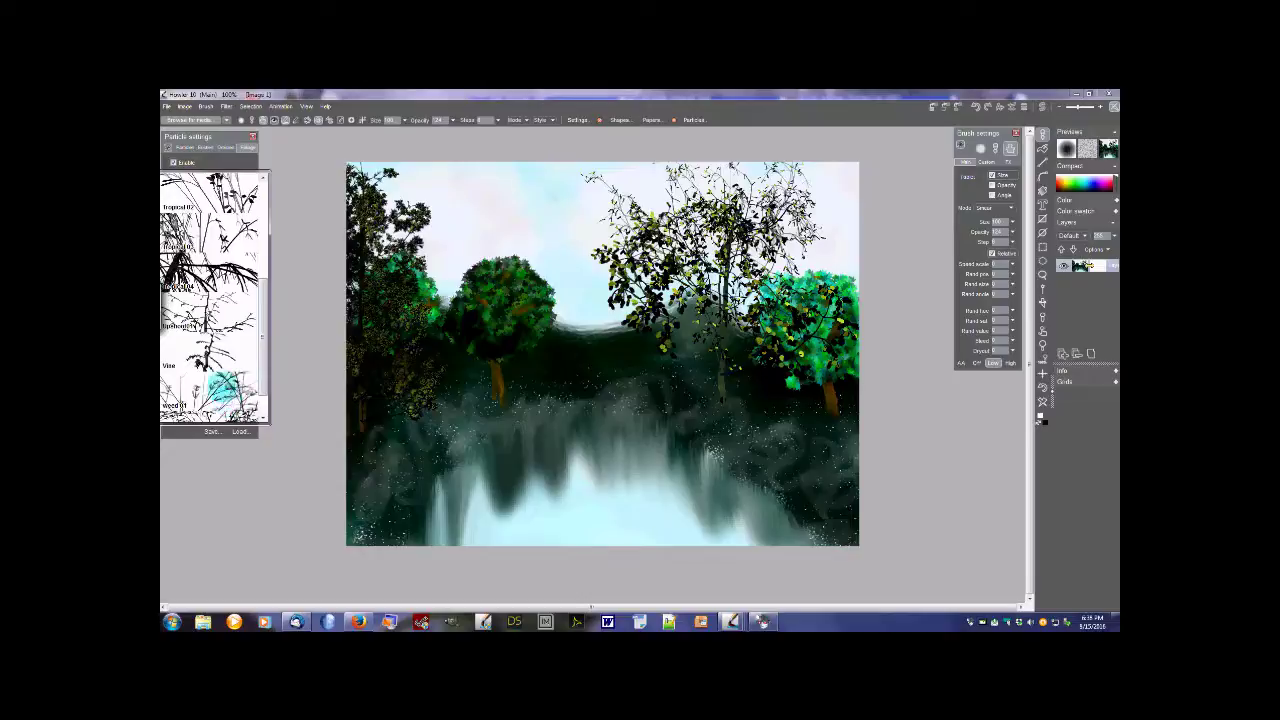
click(214, 372)
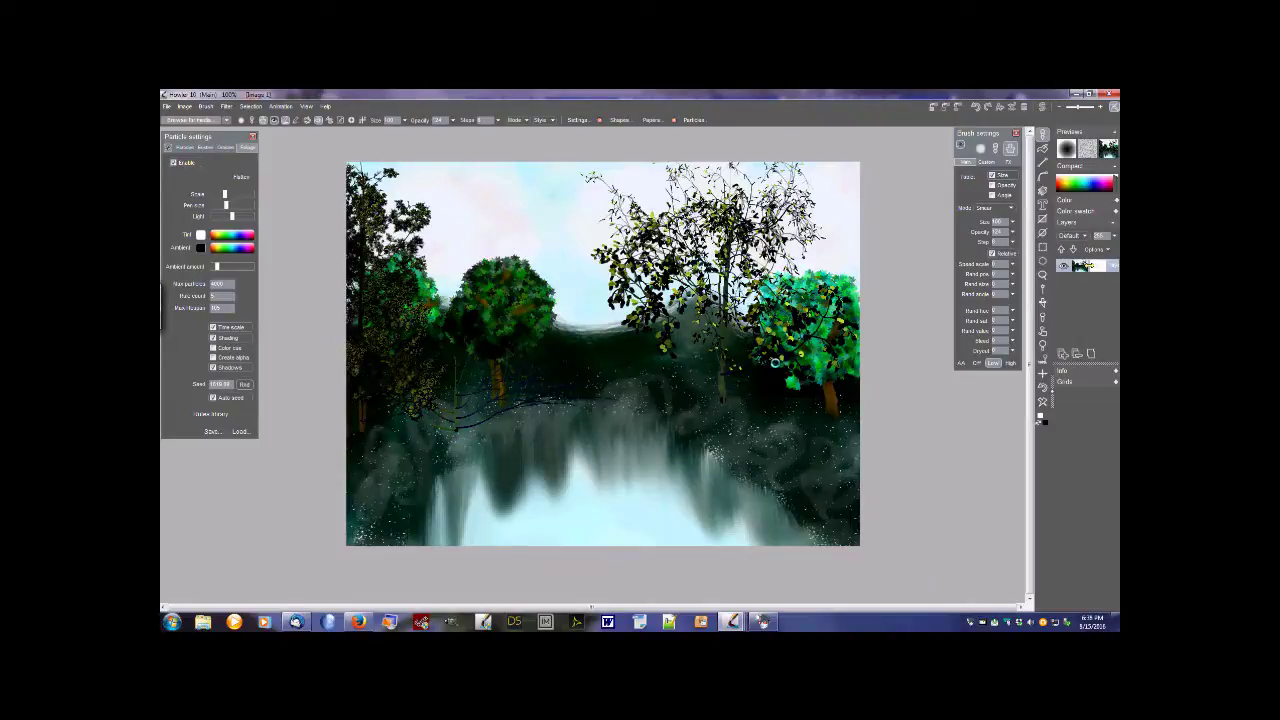
click(1043, 388)
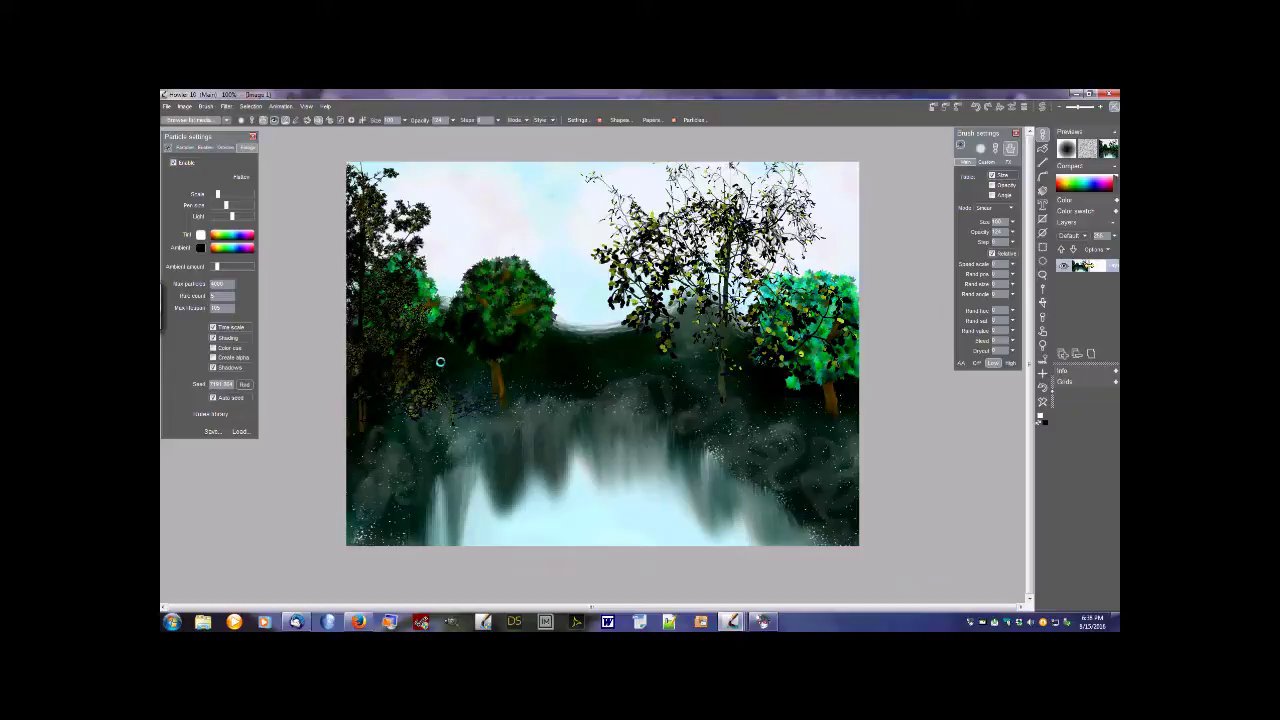
click(445, 425)
drag(497, 417, 455, 429)
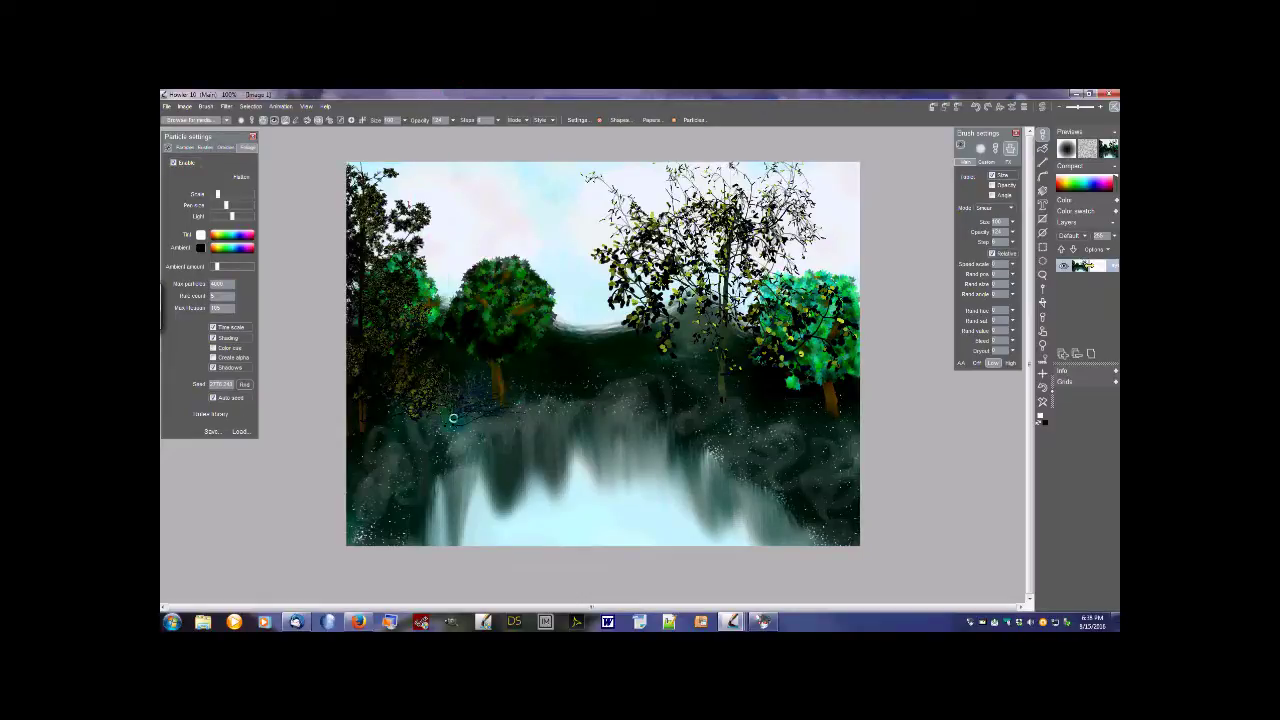
click(442, 432)
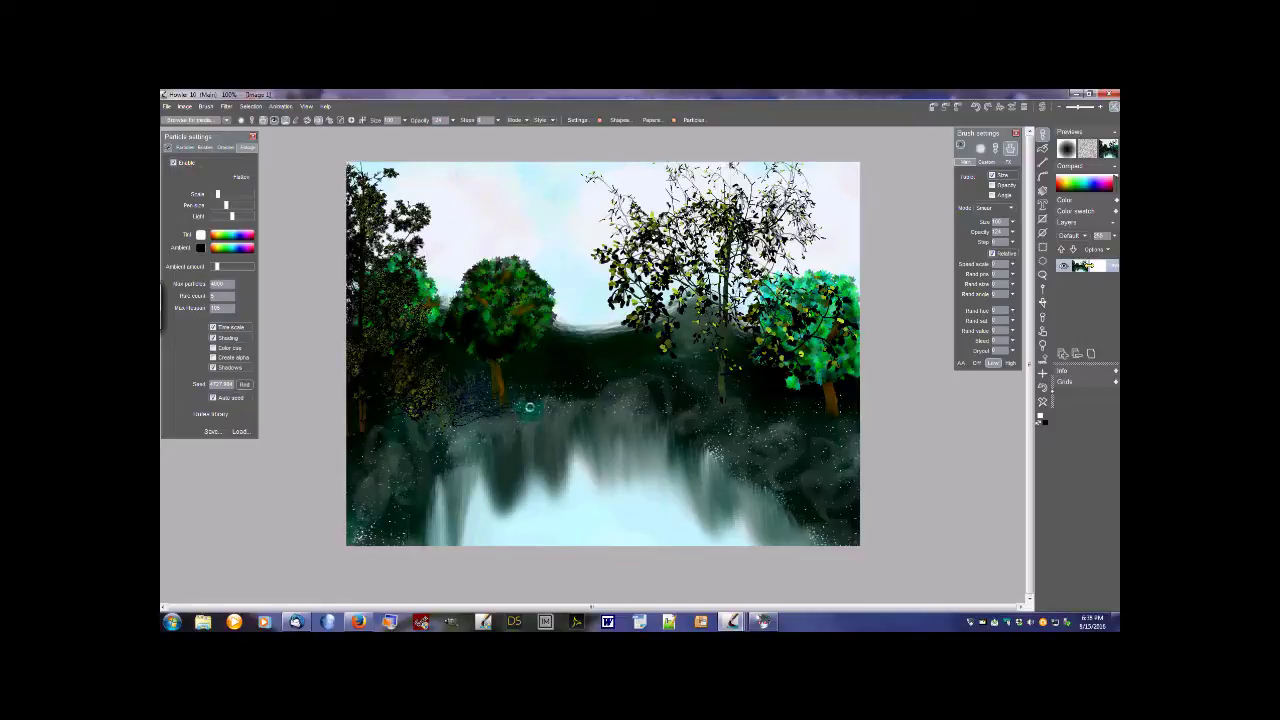
click(455, 430)
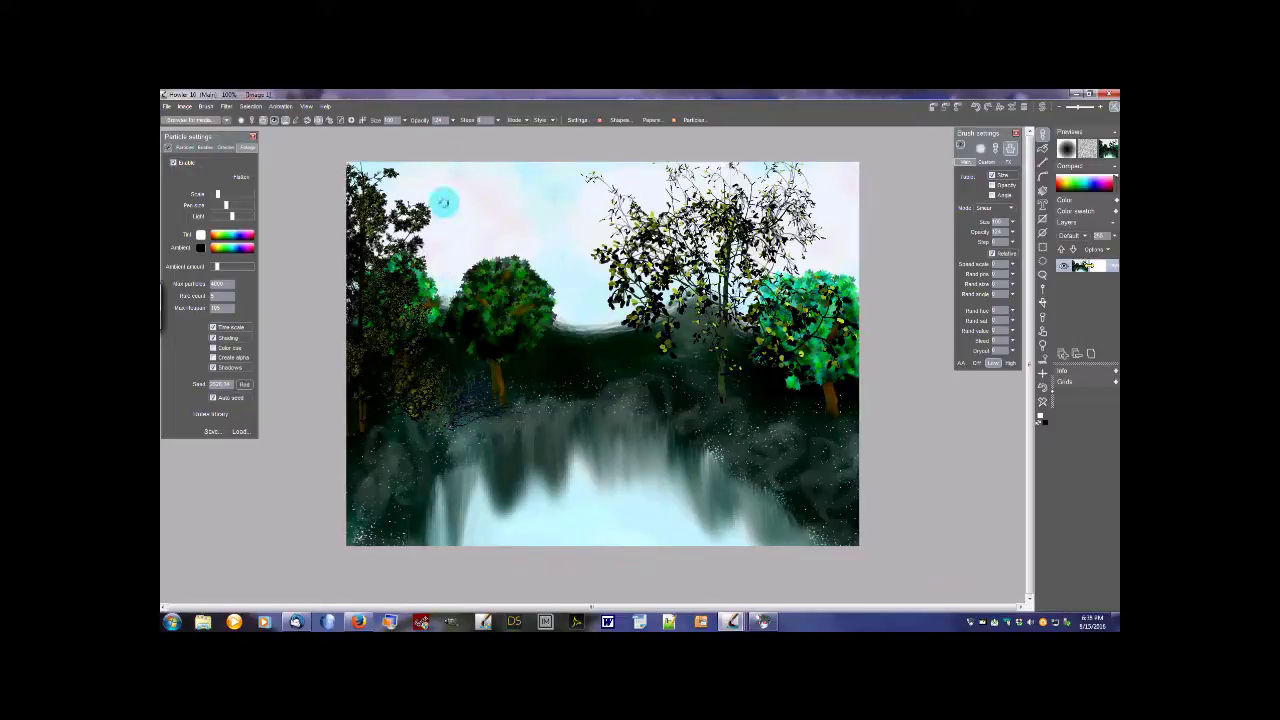
click(455, 428)
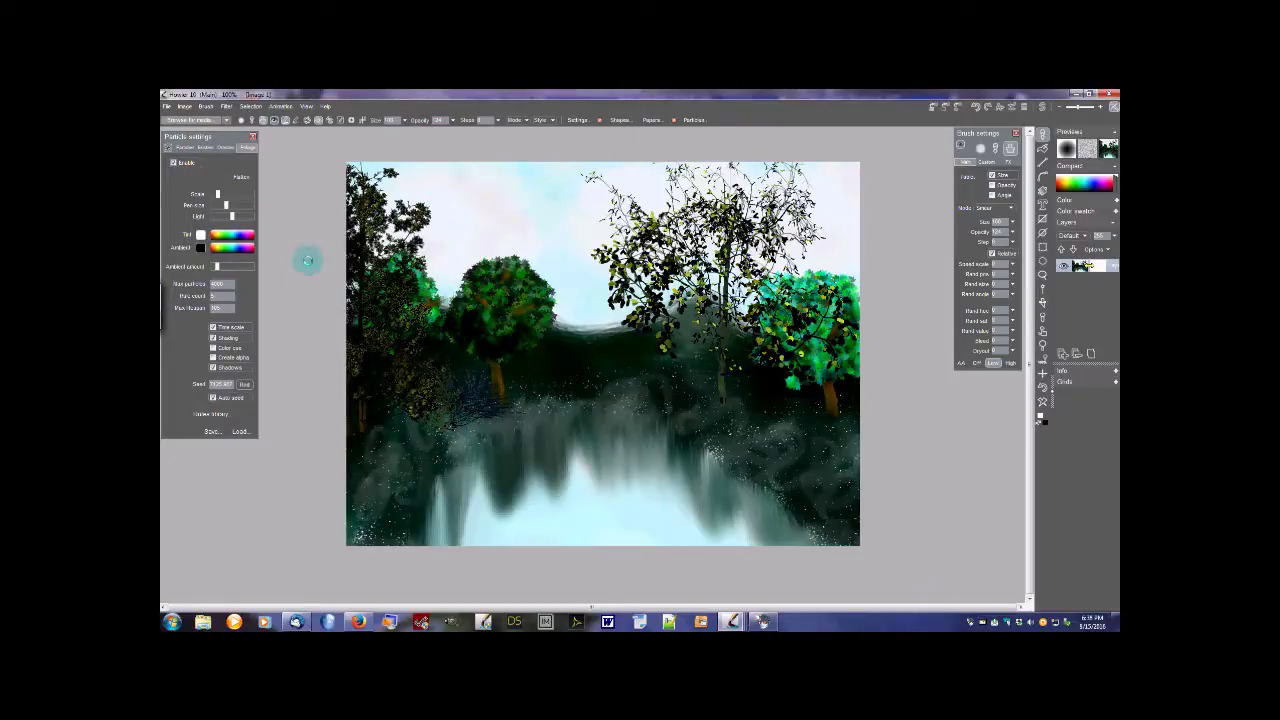
Load the Branch 01 foliage preset and grow a small leafy sprig on the right bank at the painting's edge
click(241, 431)
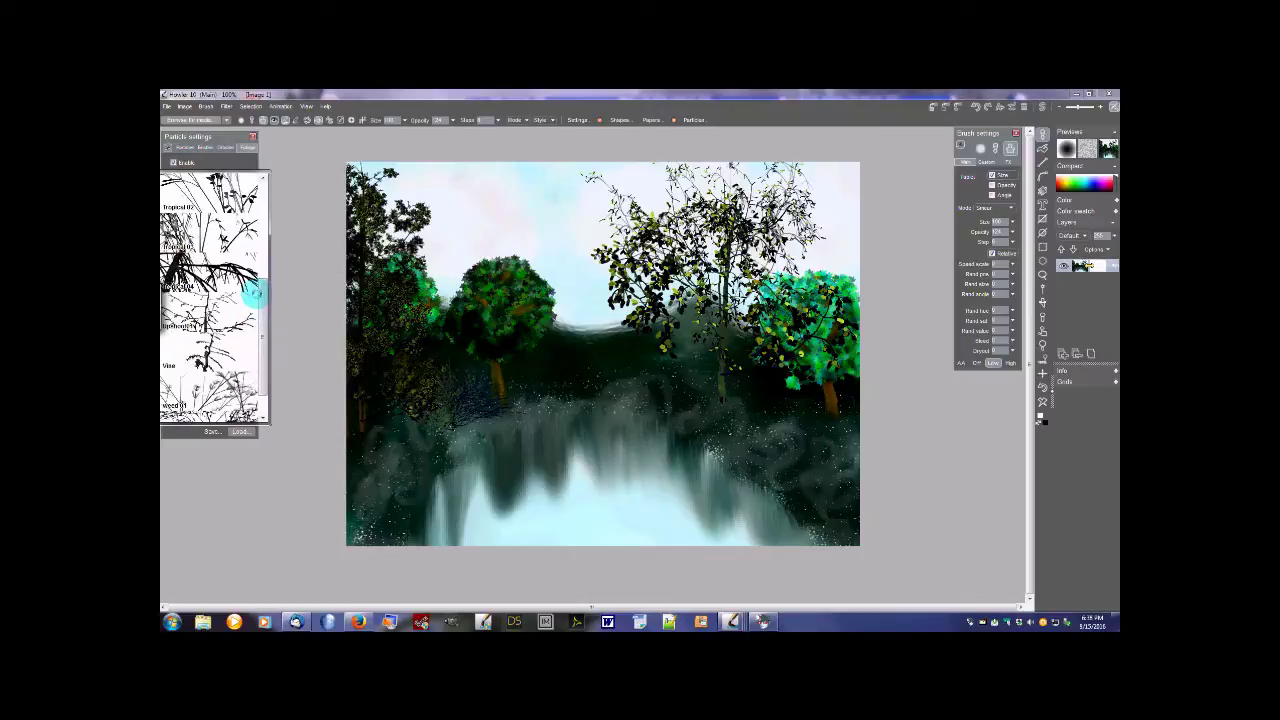
mouse_move(264, 258)
mouse_down()
mouse_move(266, 300)
mouse_move(265, 265)
mouse_up()
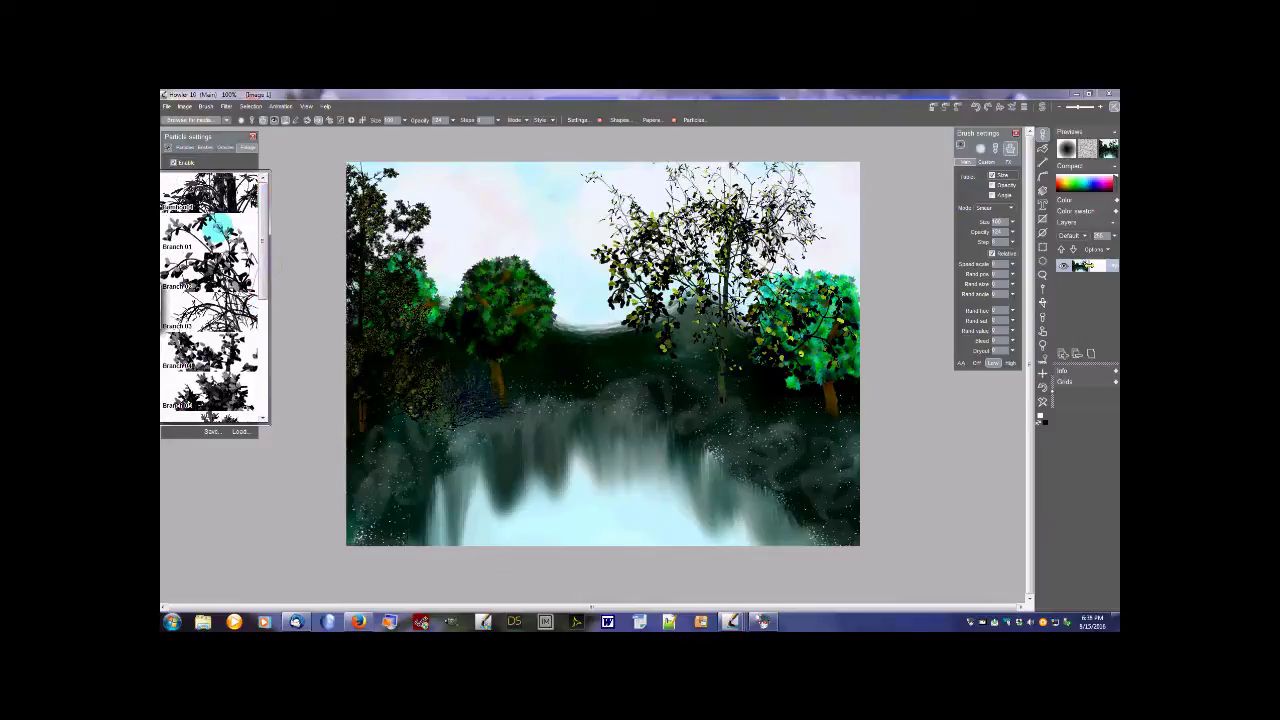
click(217, 218)
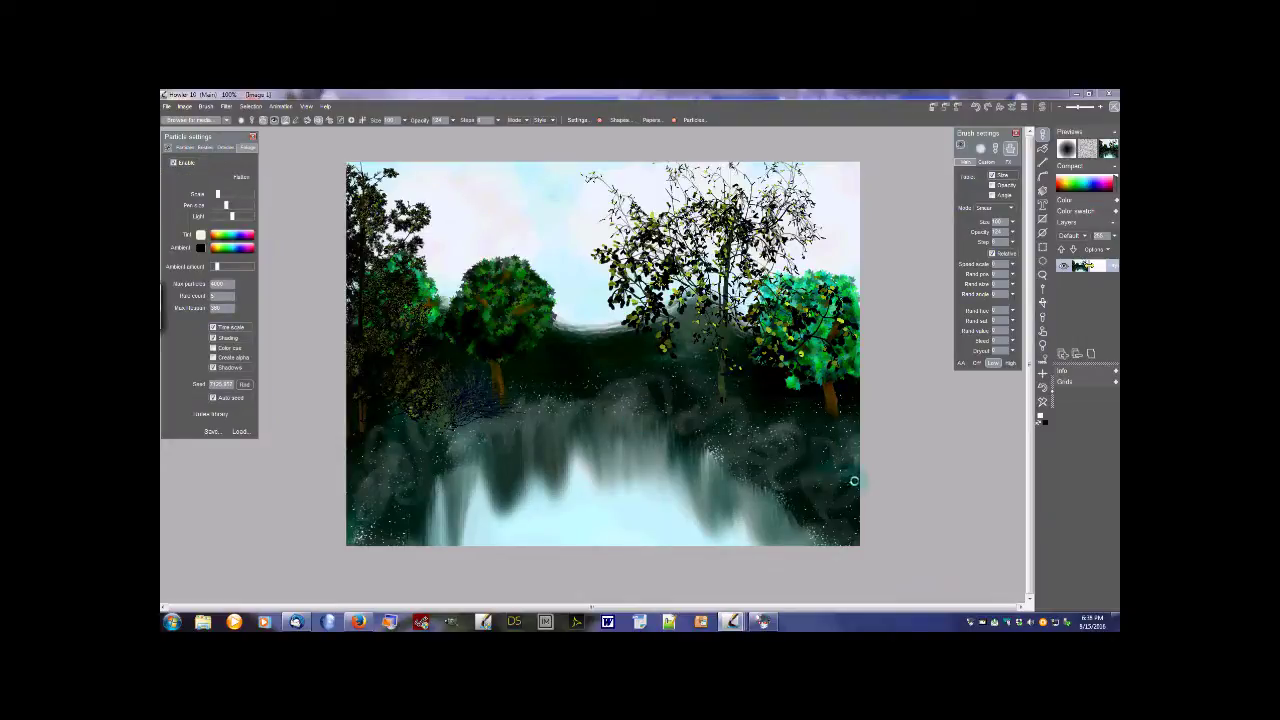
drag(854, 481, 852, 444)
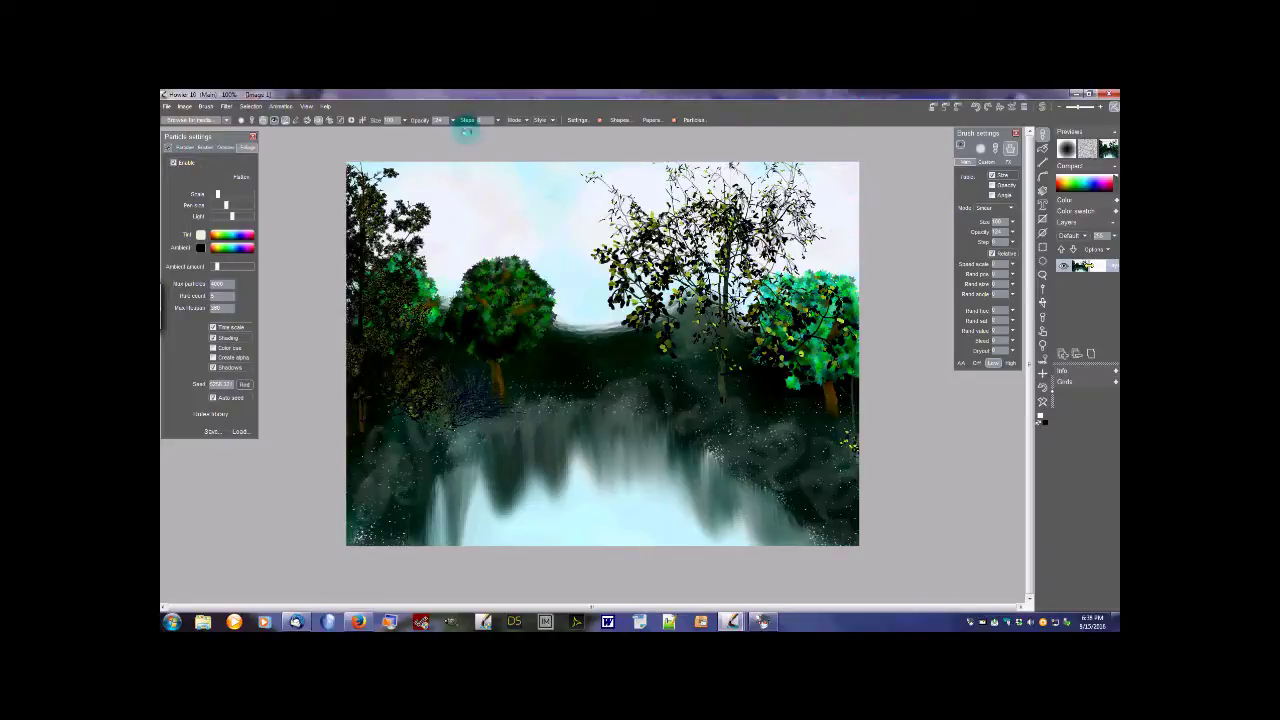
Try a much larger foliage scale for a tall trunk along the painting's right edge, and undo it
drag(219, 193, 231, 193)
drag(848, 465, 855, 131)
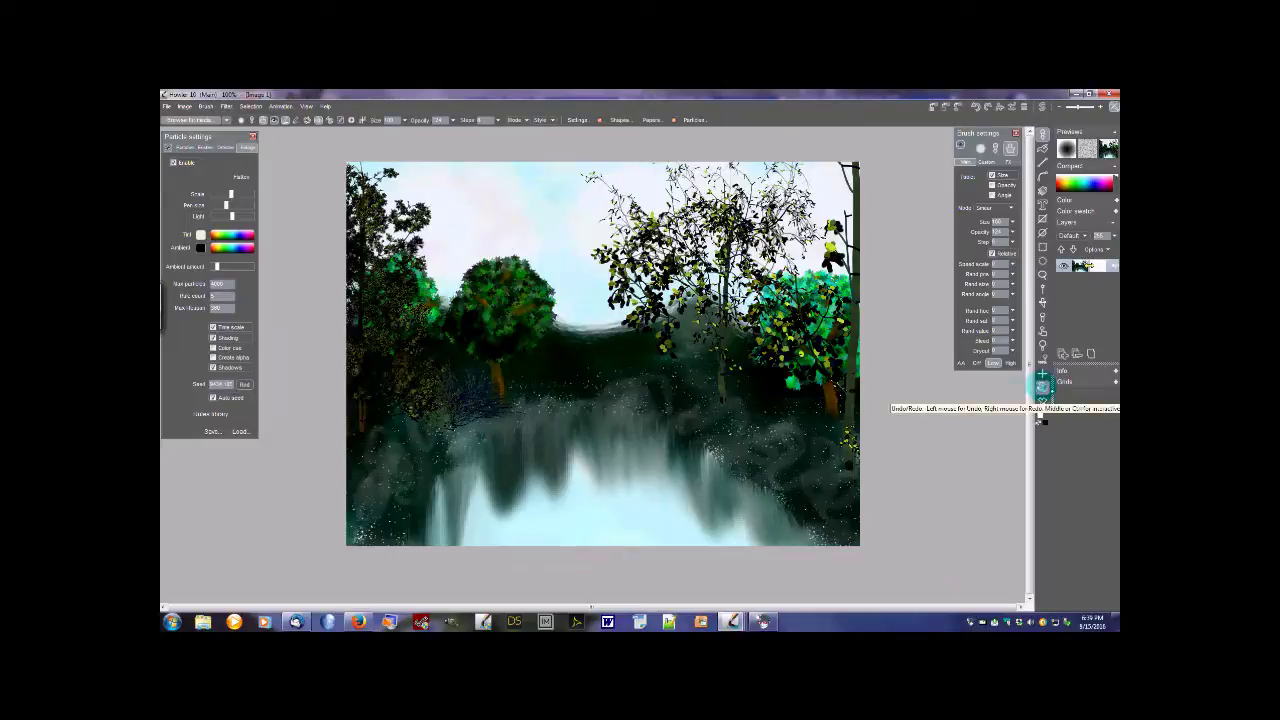
key(ctrl+z)
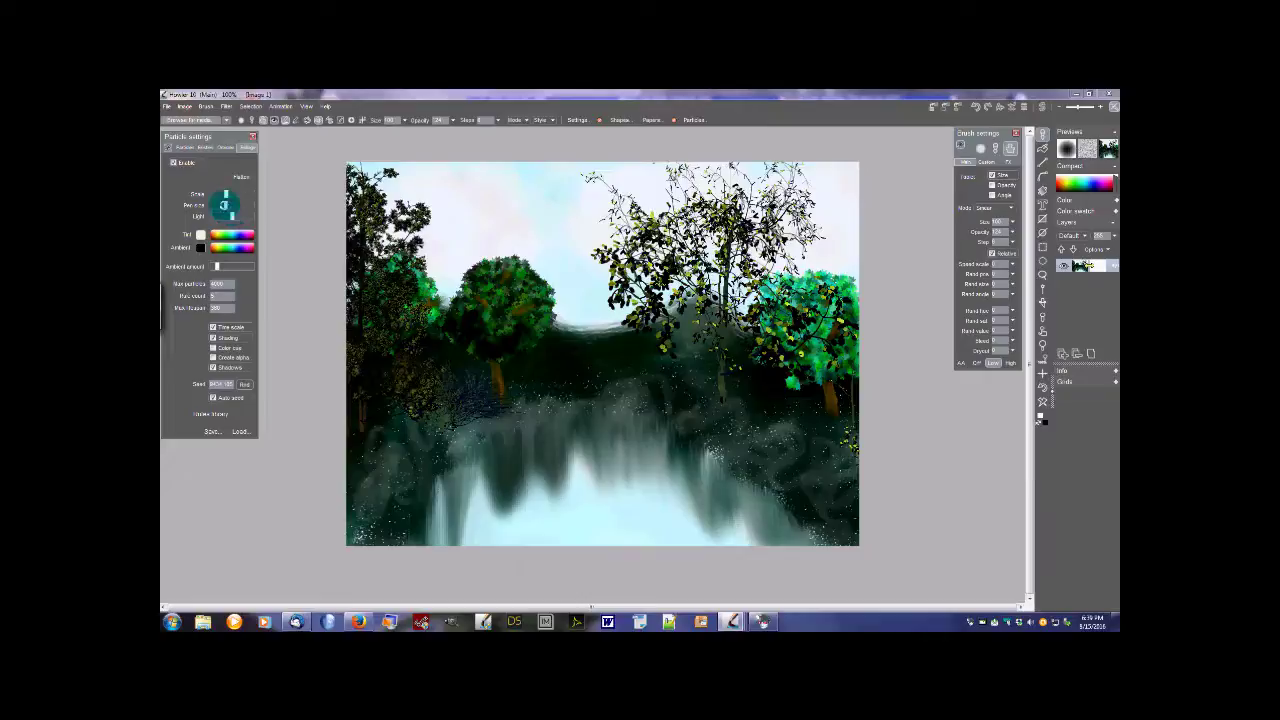
Reduce the foliage scale and particle size, and grow a tall, slender leafy tree along the painting's right edge using repeated upward strokes
drag(850, 456, 858, 92)
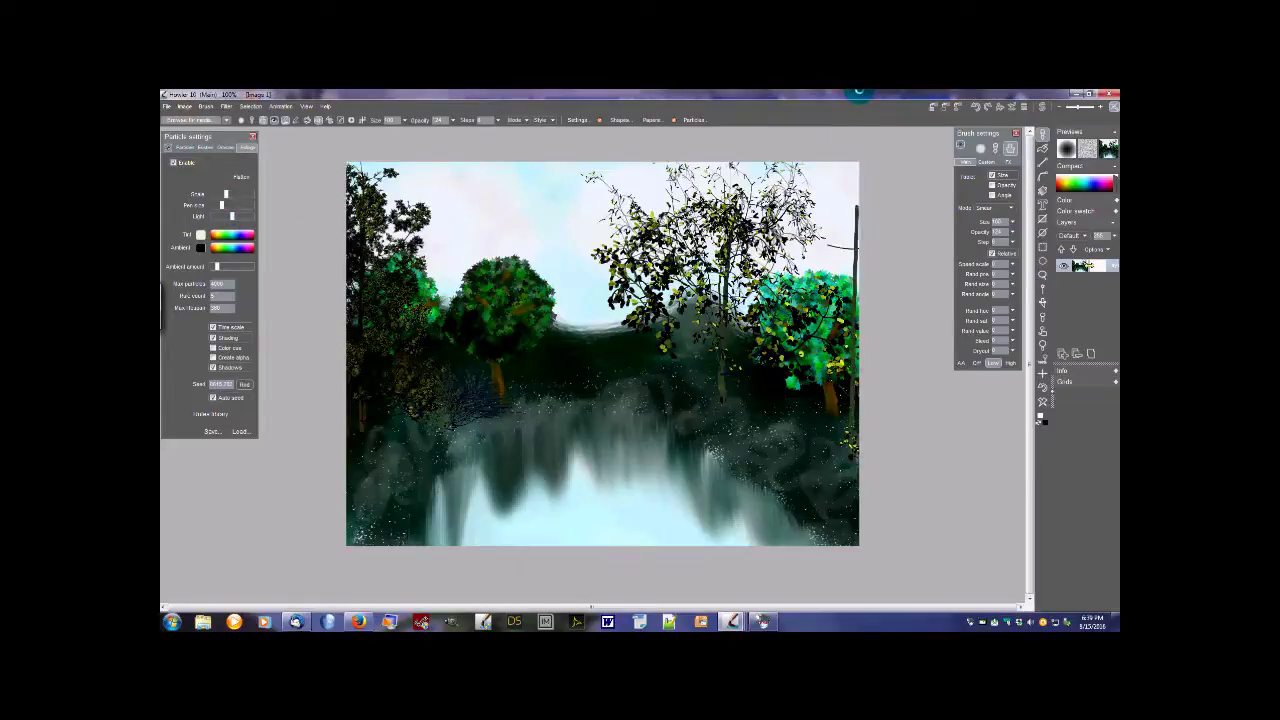
drag(851, 443, 850, 103)
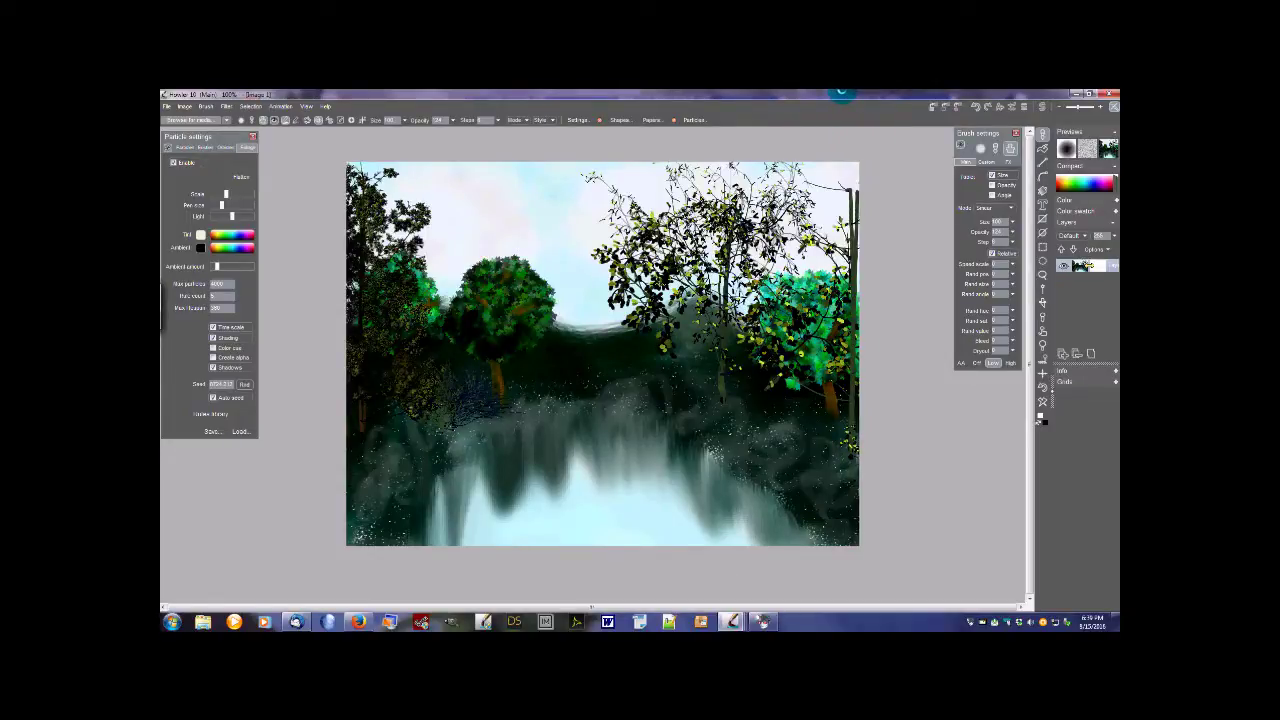
drag(851, 441, 852, 386)
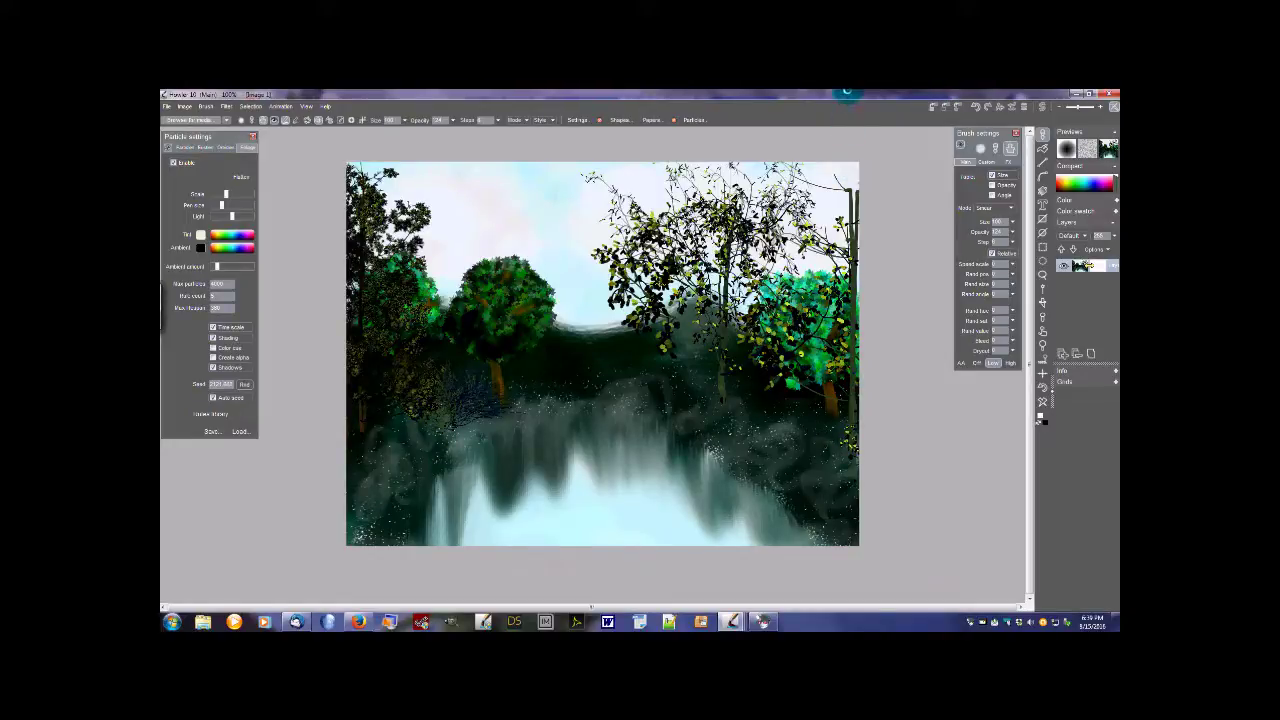
drag(850, 457, 853, 411)
drag(850, 356, 838, 121)
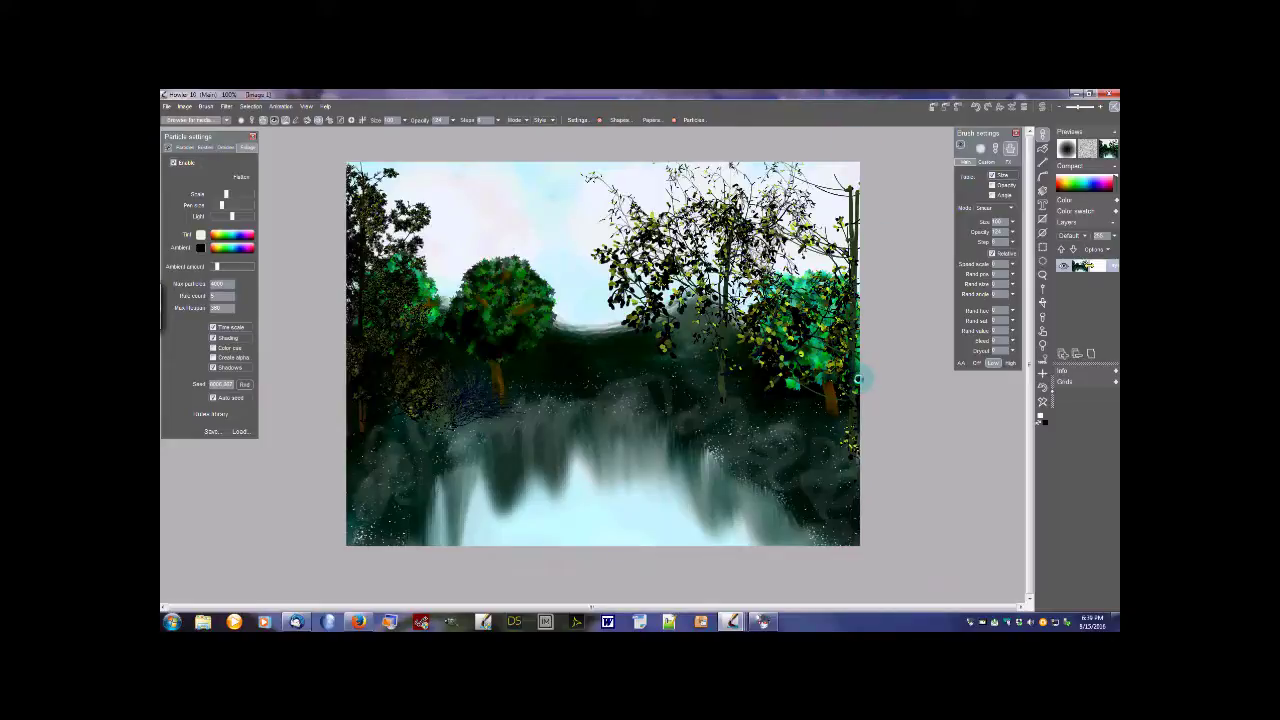
drag(857, 414, 850, 132)
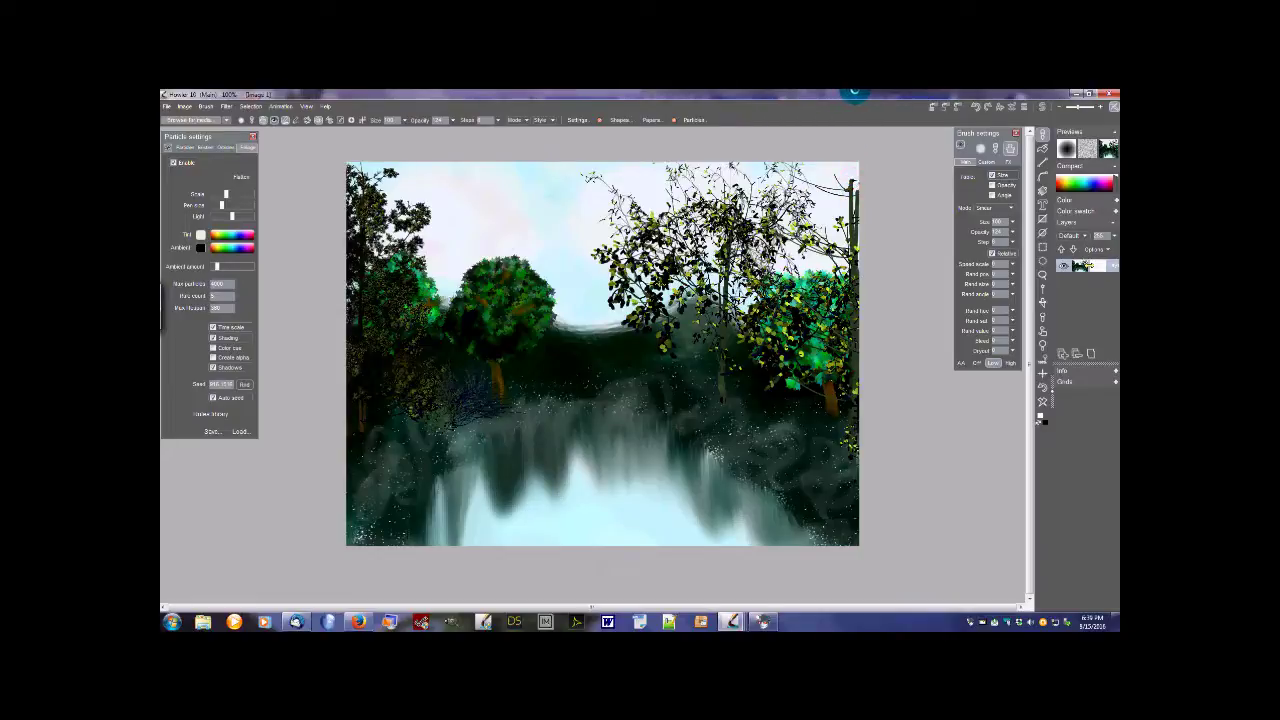
drag(858, 263, 848, 92)
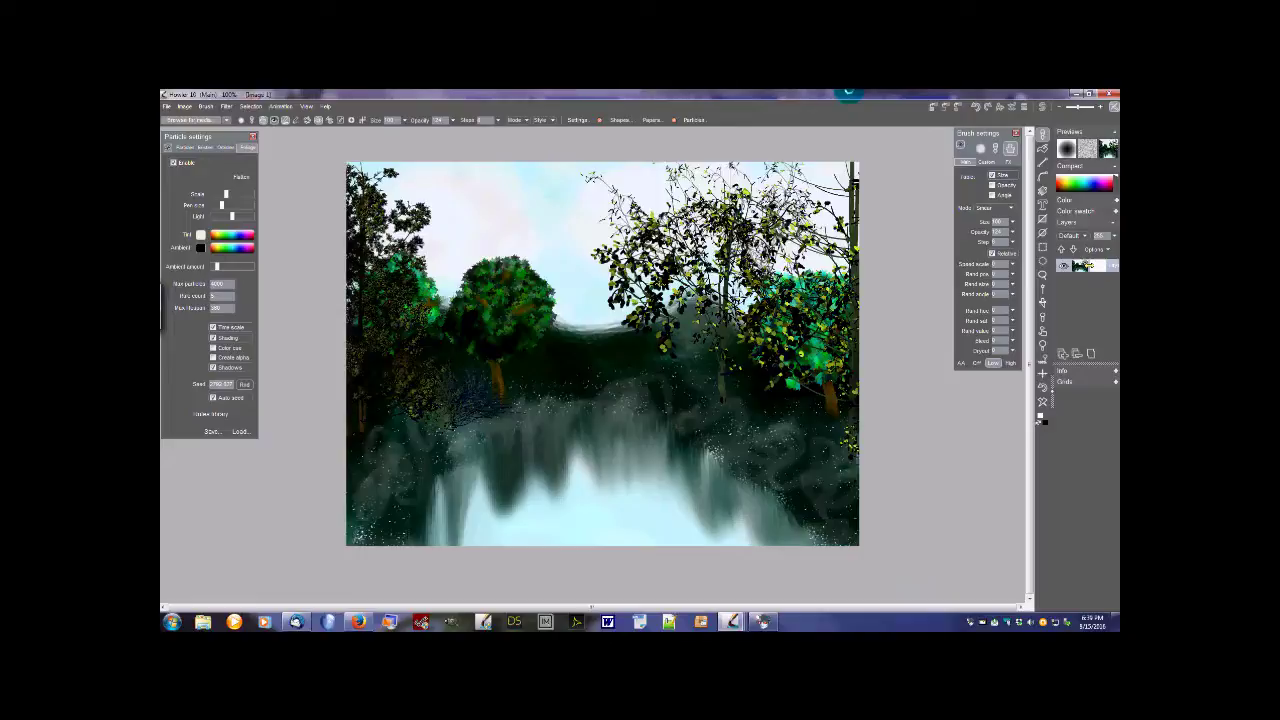
drag(862, 283, 849, 103)
drag(863, 271, 867, 257)
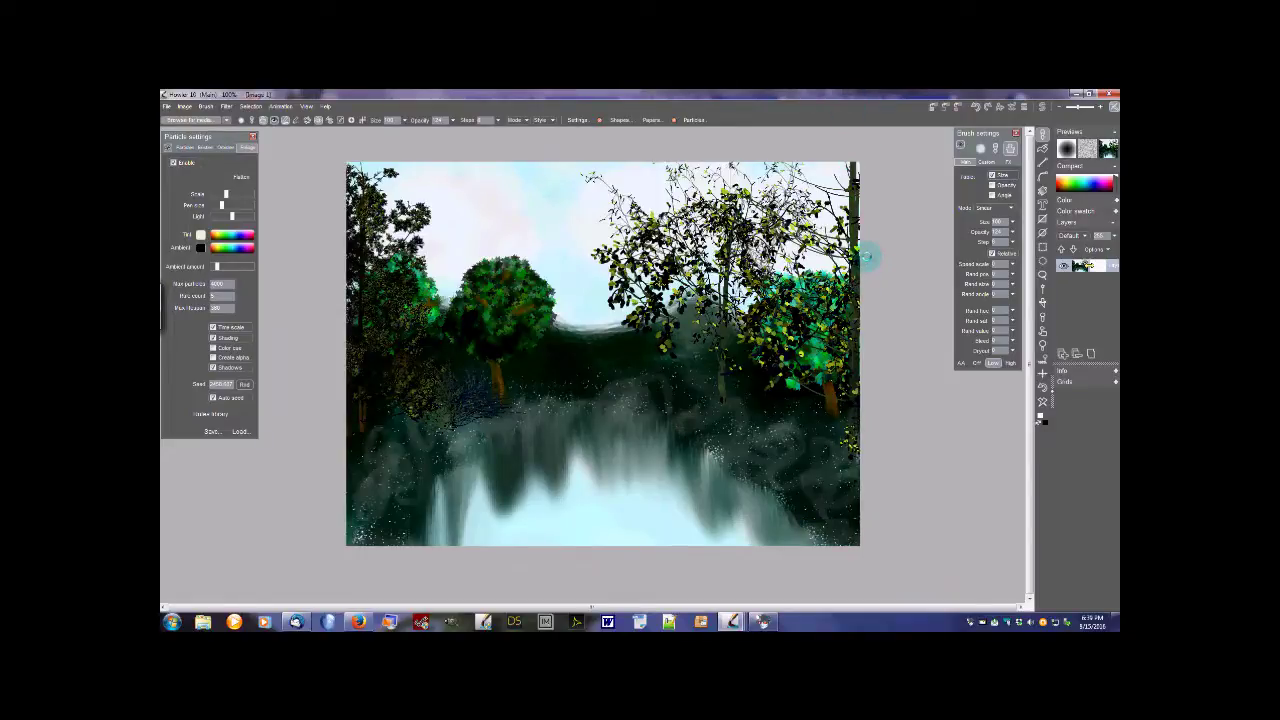
click(684, 310)
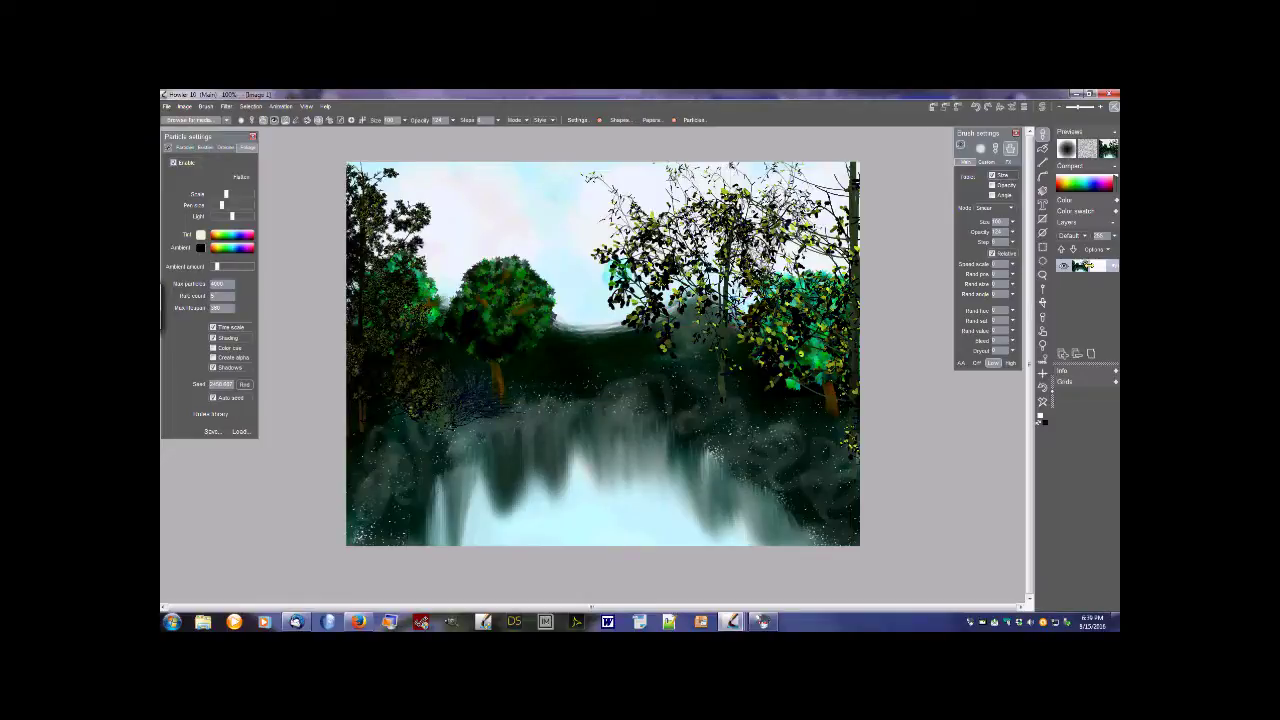
click(832, 227)
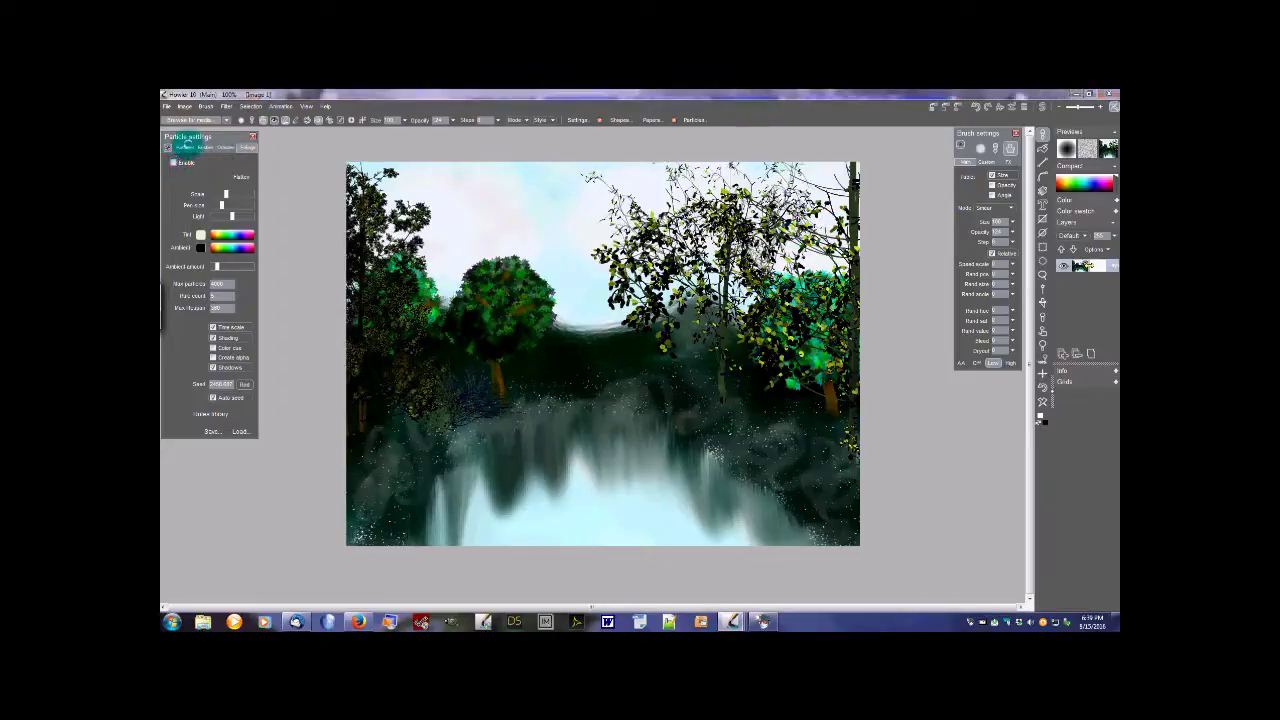
Enable the regular particle brush and load the curved, grass-like blade preset with the Shrinking lines style
click(184, 147)
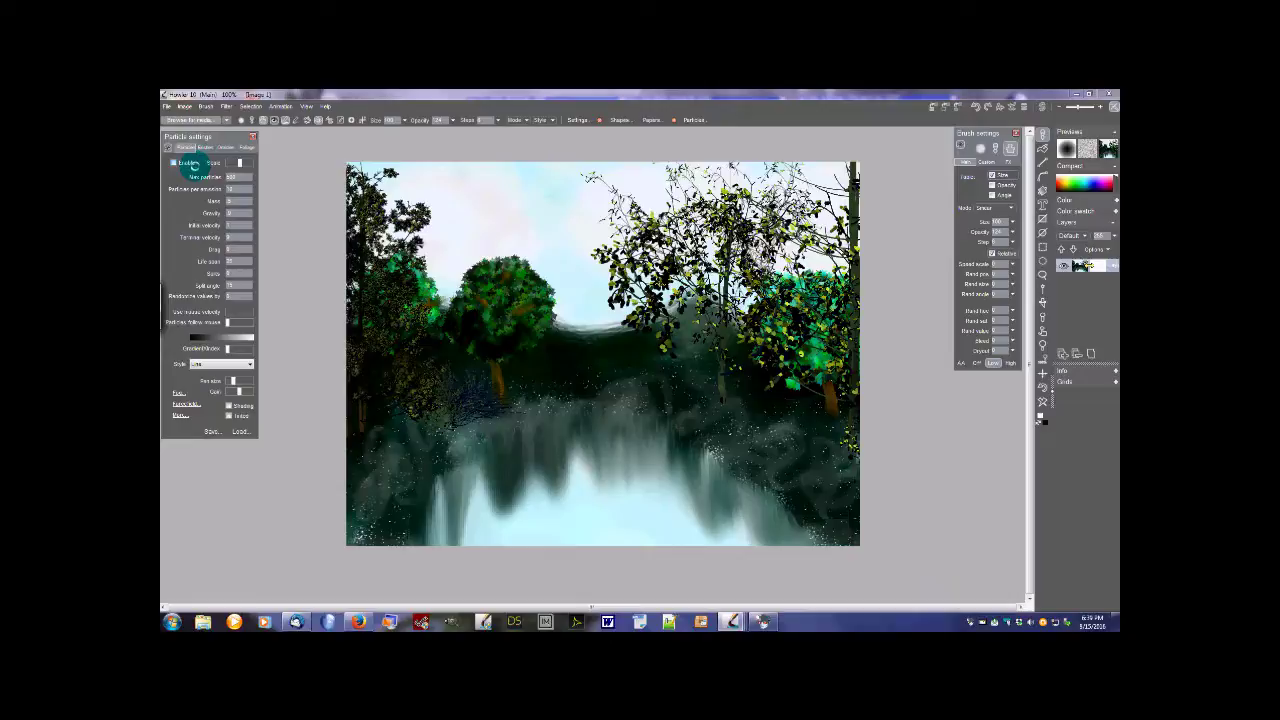
click(173, 162)
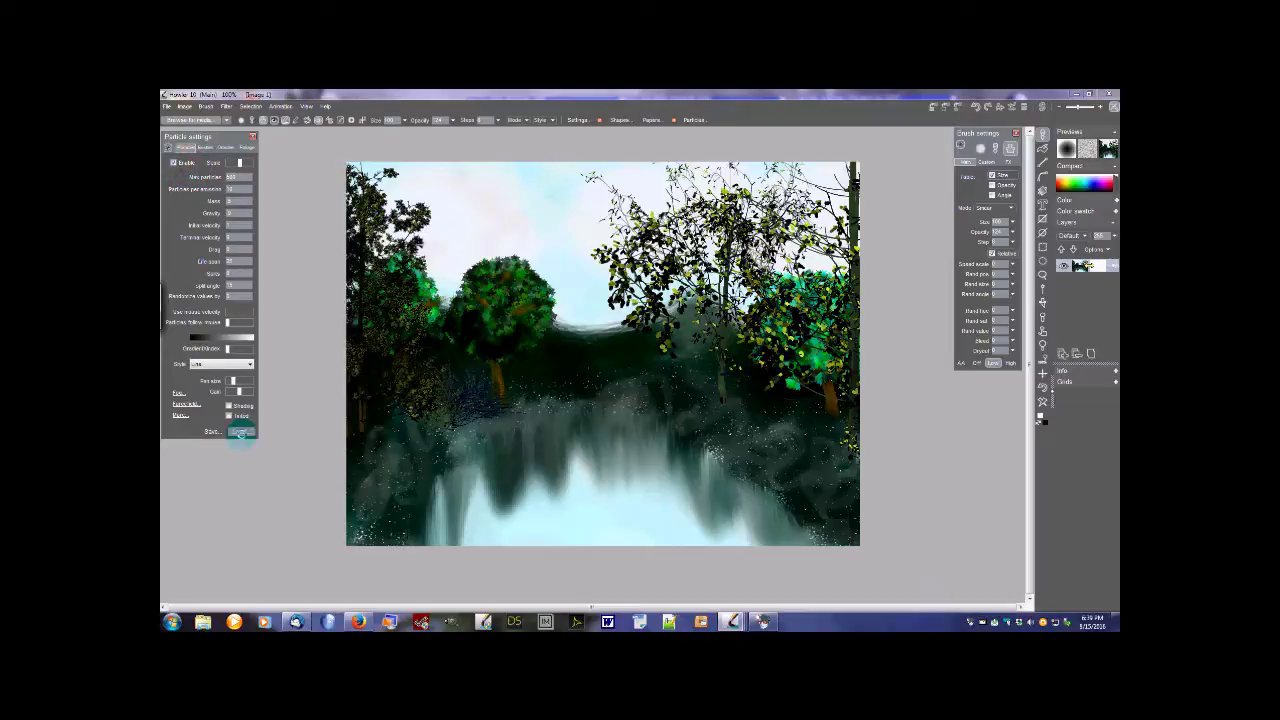
click(240, 431)
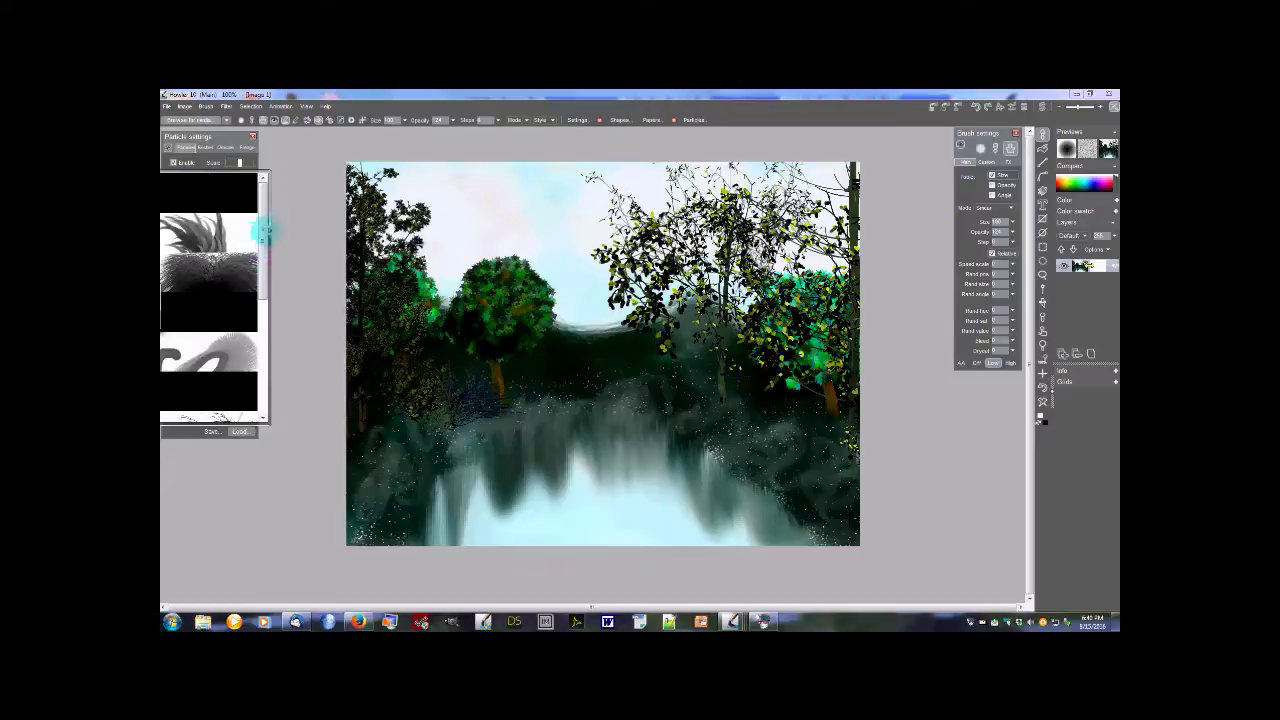
click(208, 232)
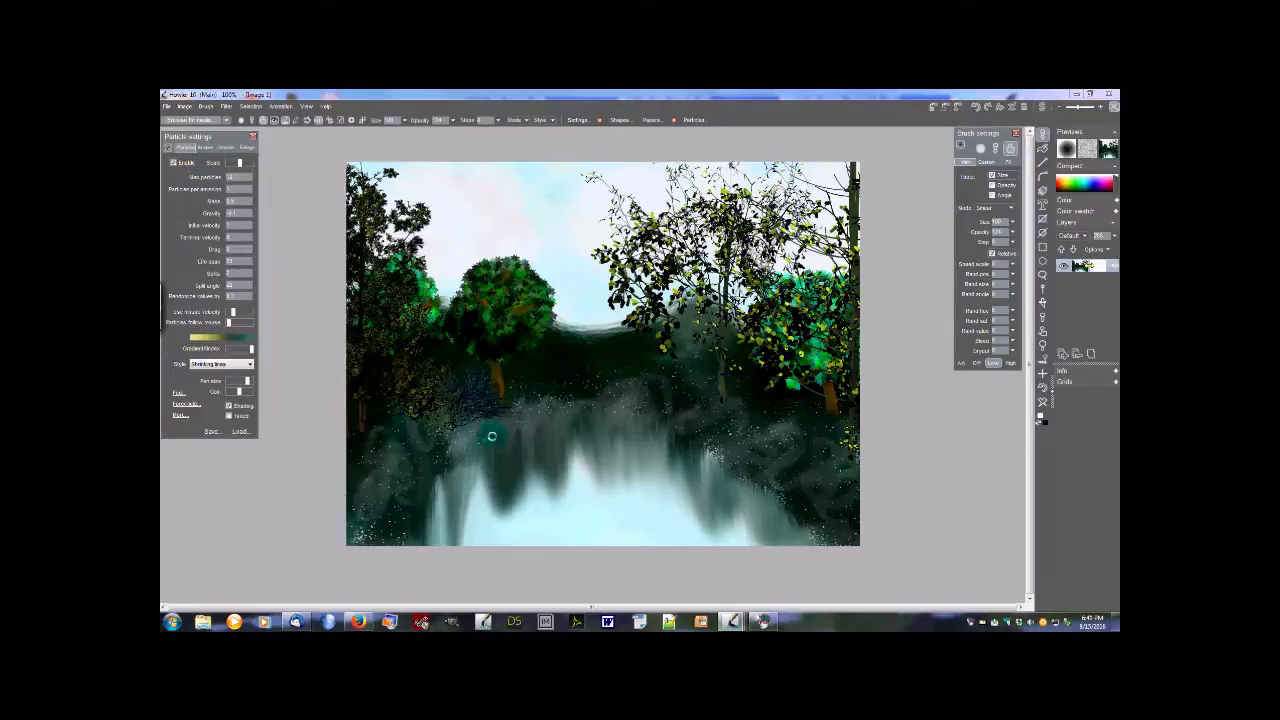
Undo an oversized test tuft, reduce the particle scale and paint small yellow-green grass tufts along the far shoreline and right bank
click(527, 392)
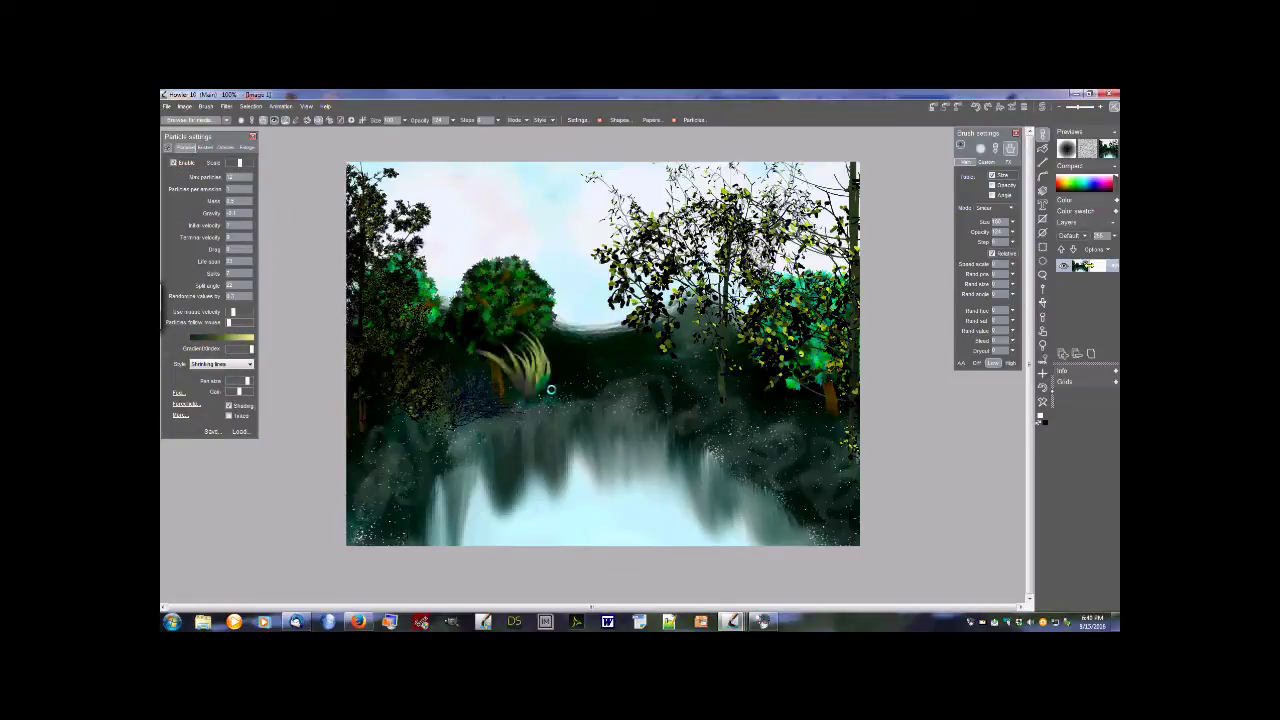
key(ctrl+z)
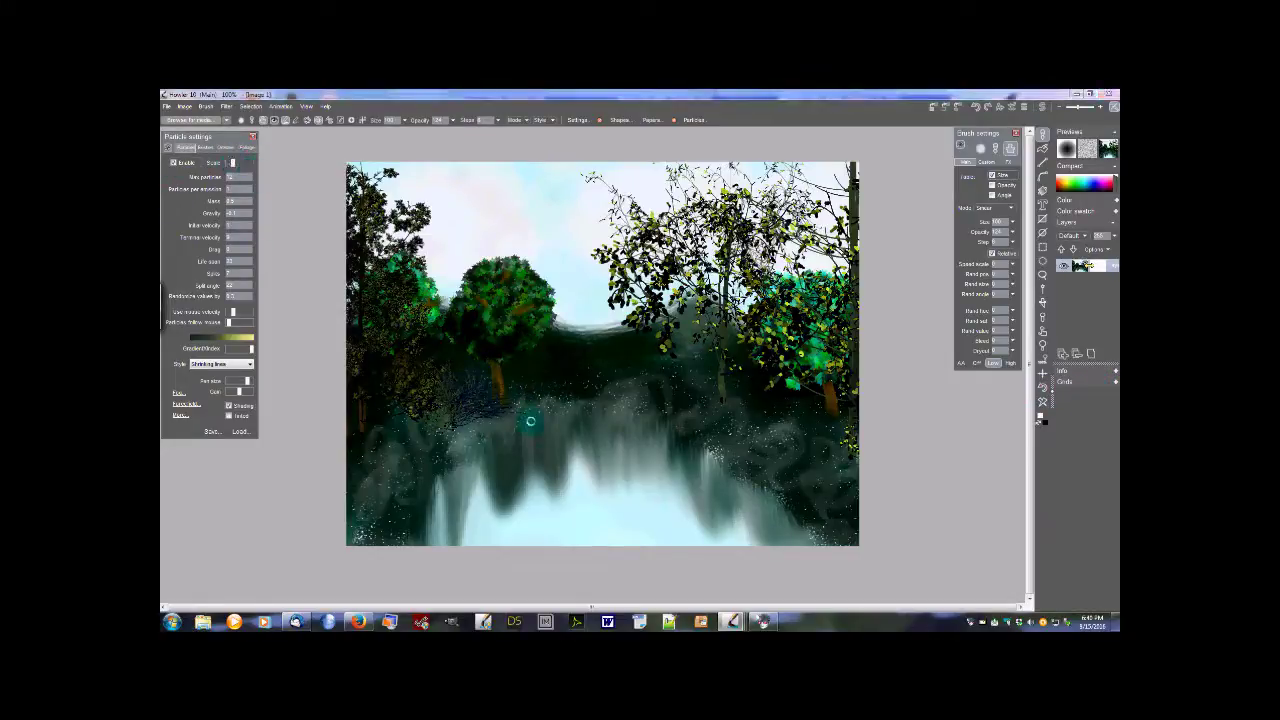
drag(522, 388, 613, 380)
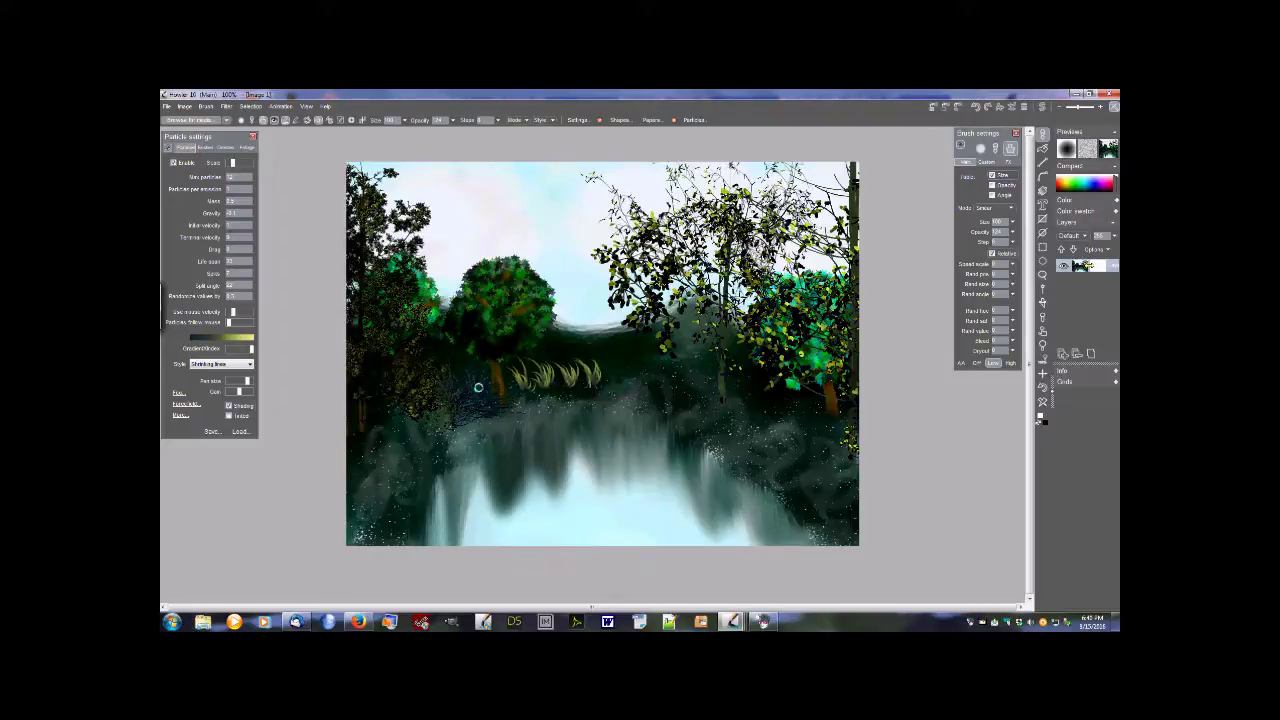
click(714, 408)
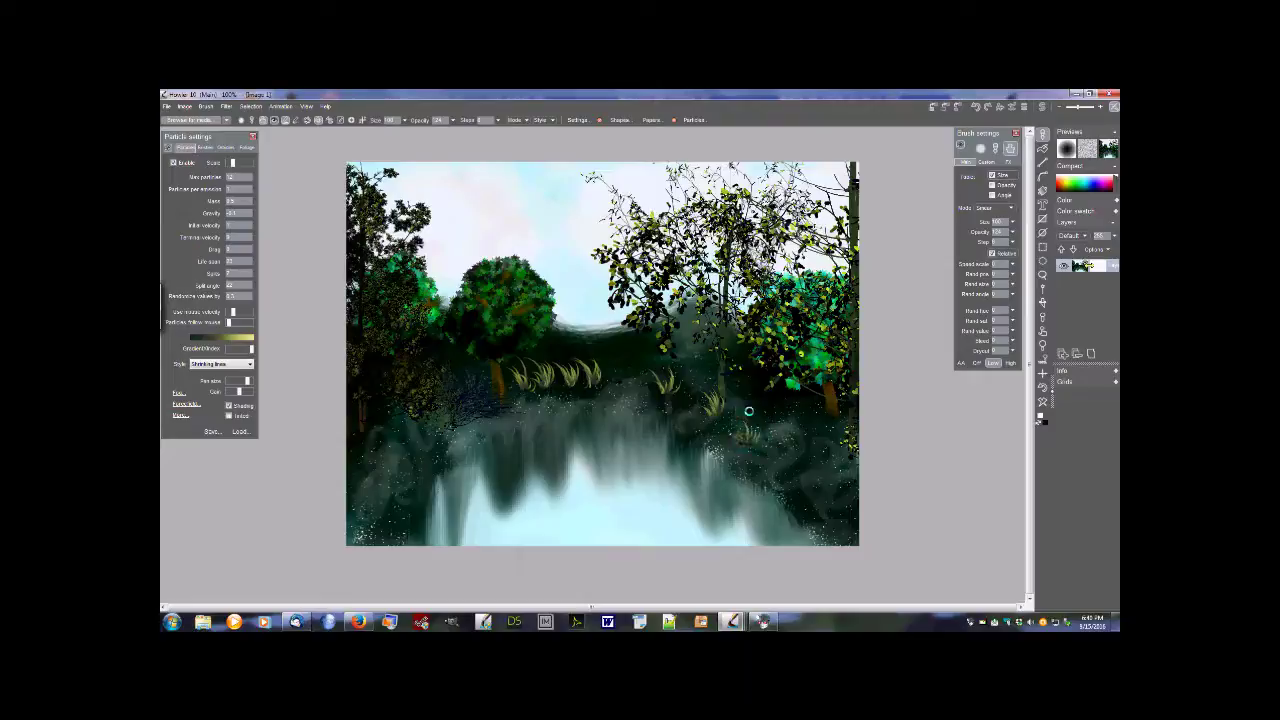
Load a particle preset with the Shrinking lines style, paint a sandy textured strip along the right shoreline, and soften it with Interactive undo
drag(503, 402, 539, 410)
click(240, 431)
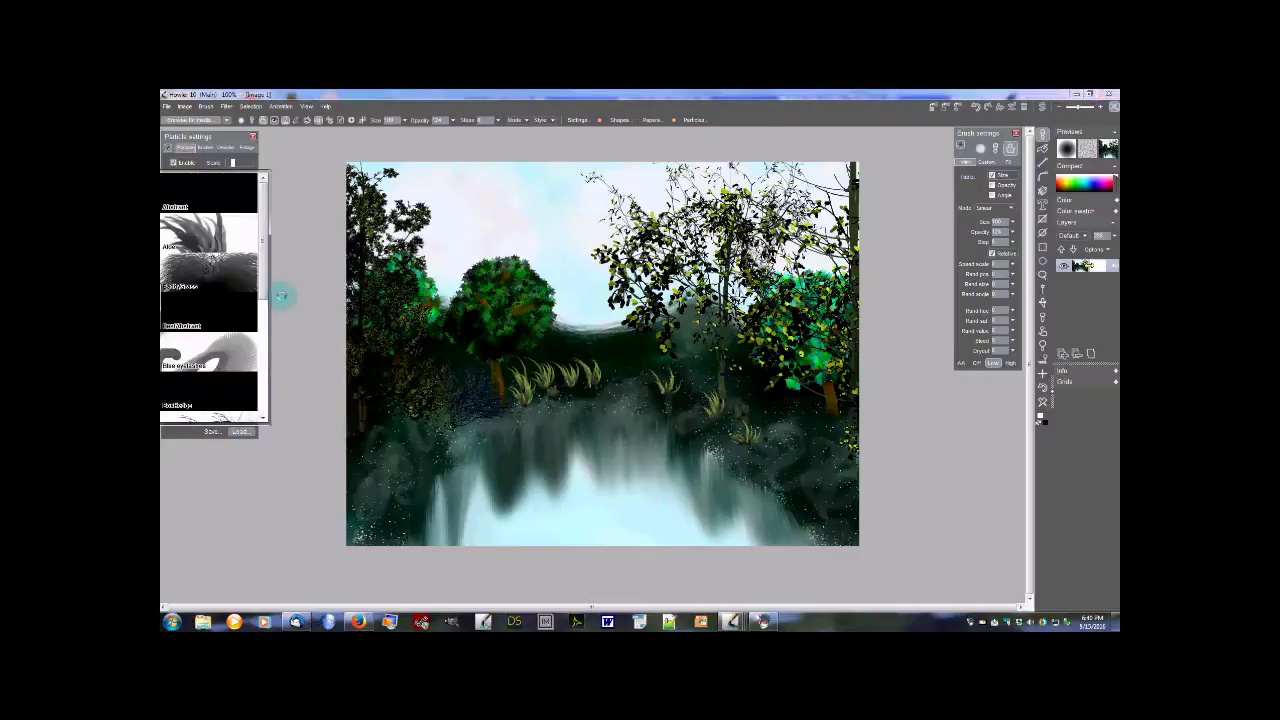
mouse_move(263, 276)
mouse_down()
mouse_move(260, 266)
mouse_move(262, 298)
mouse_up()
click(212, 304)
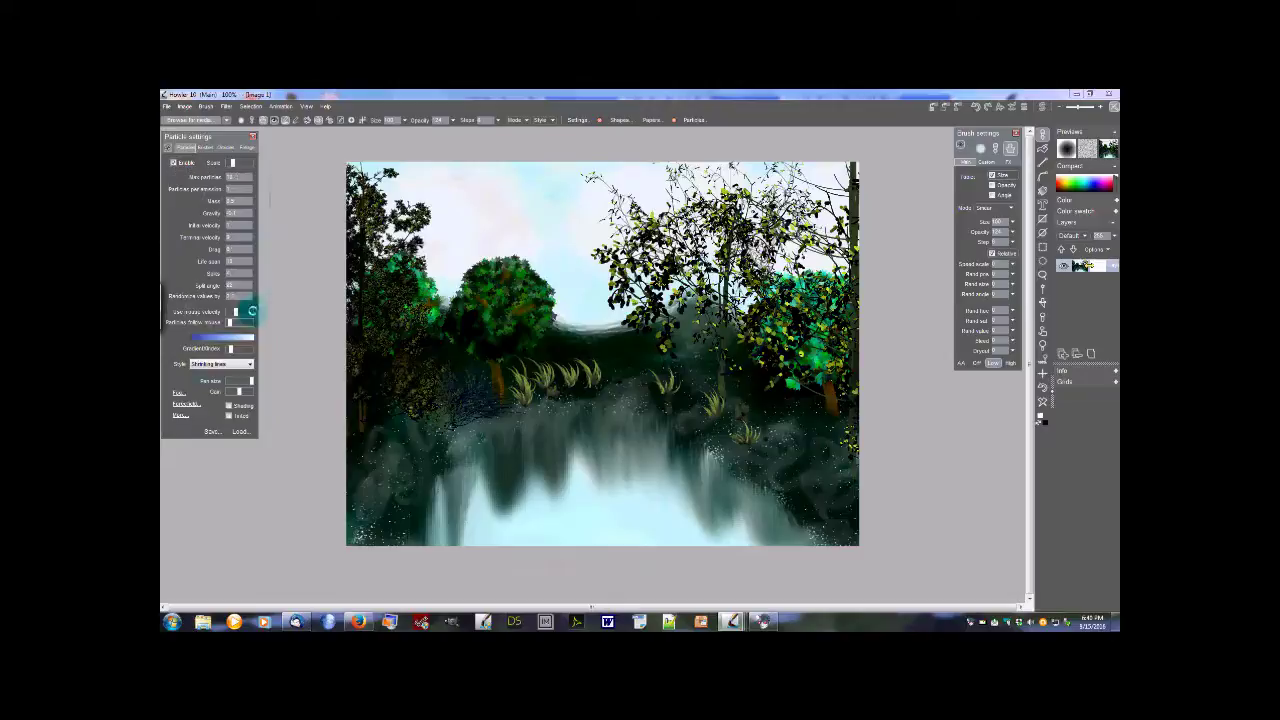
drag(602, 394, 684, 419)
drag(709, 432, 732, 456)
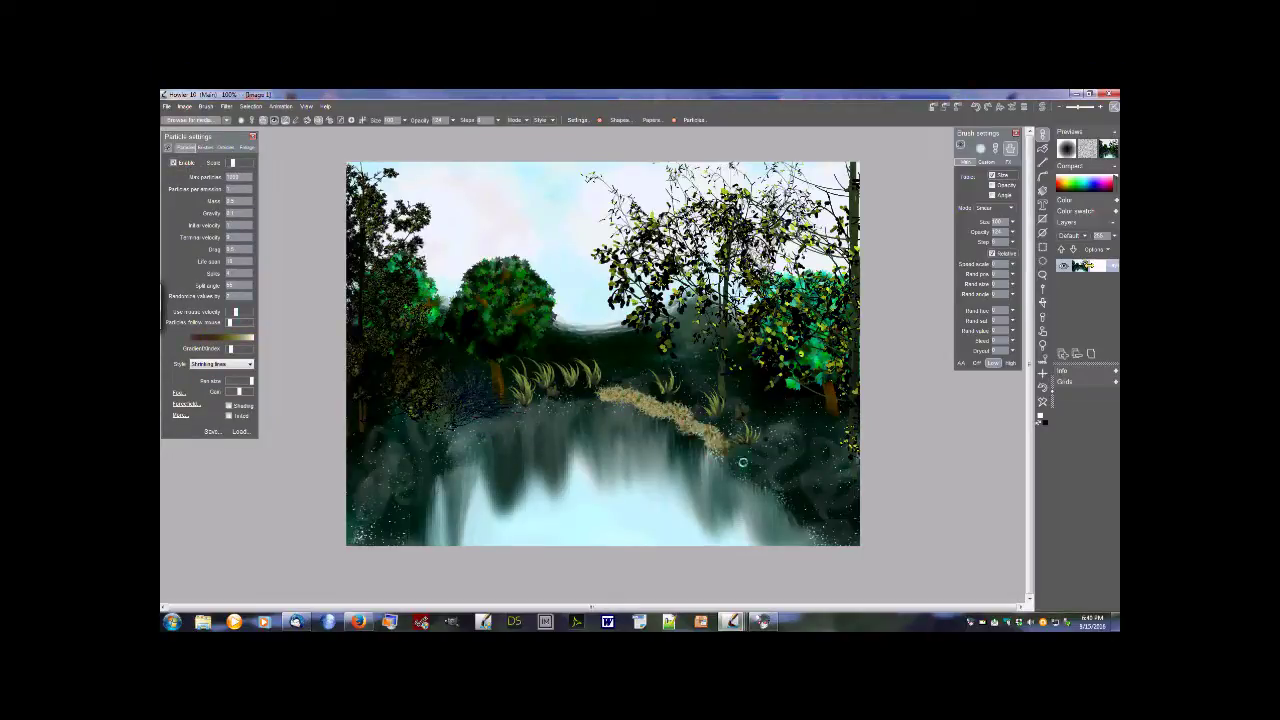
click(1010, 107)
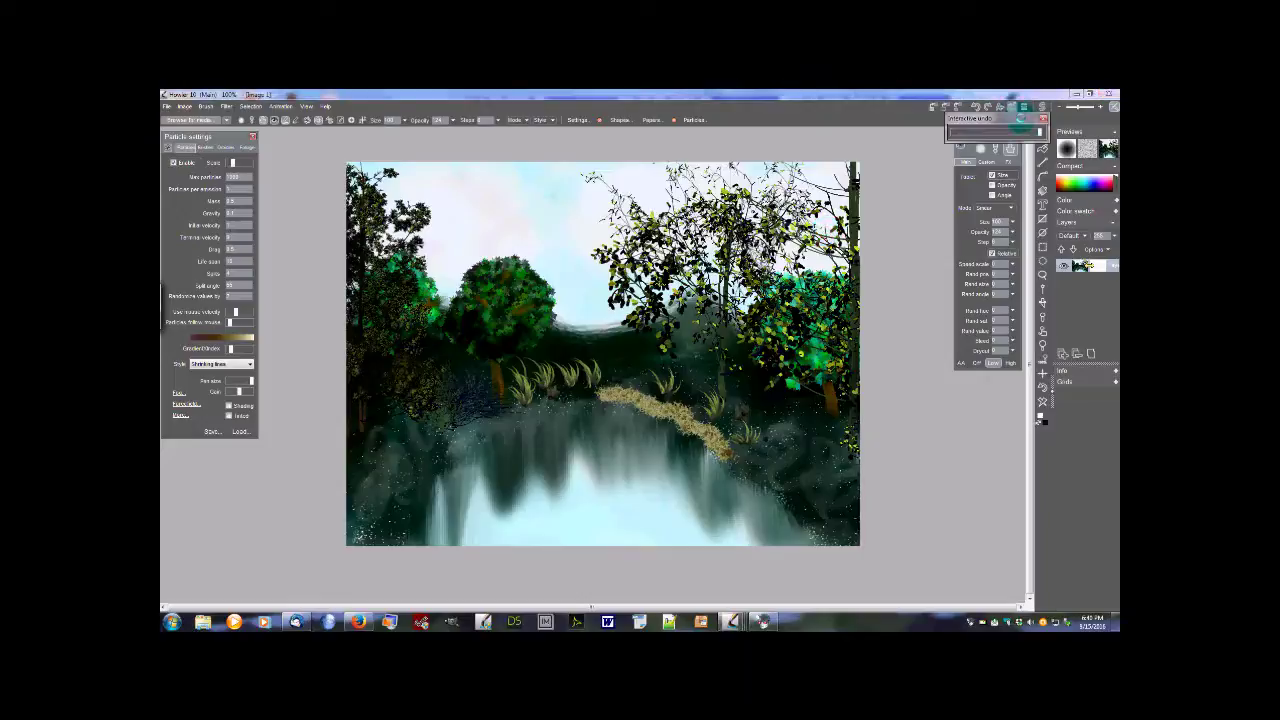
drag(1039, 132, 1011, 133)
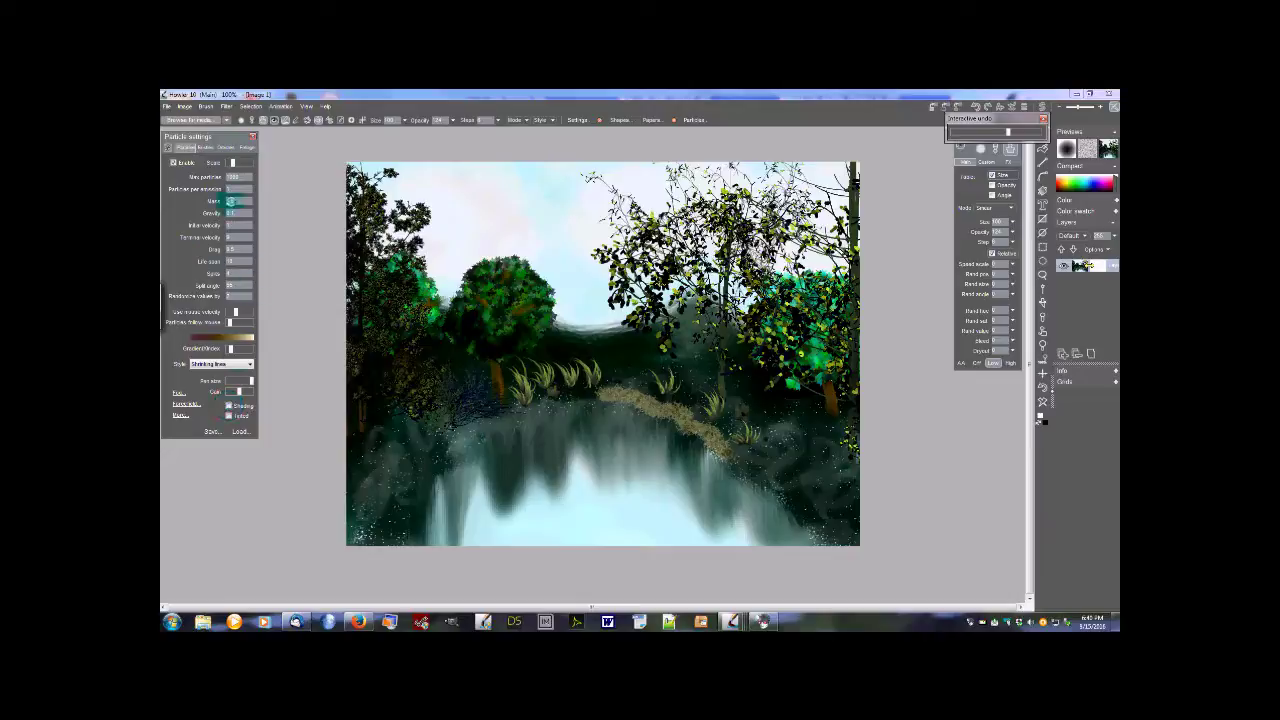
Load a grassy Line-style particle preset, undo a coarse test patch, raise the particle scale, and cover the left bank with yellow-green grass
click(241, 431)
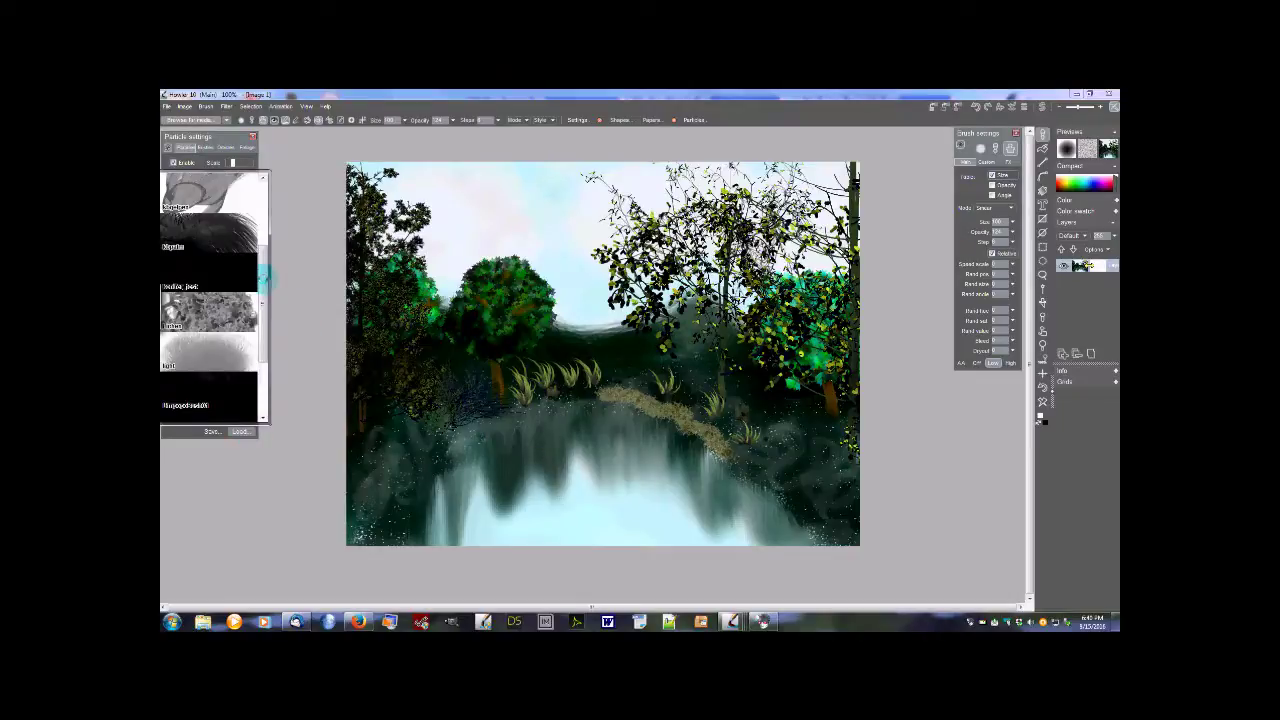
drag(265, 277, 264, 301)
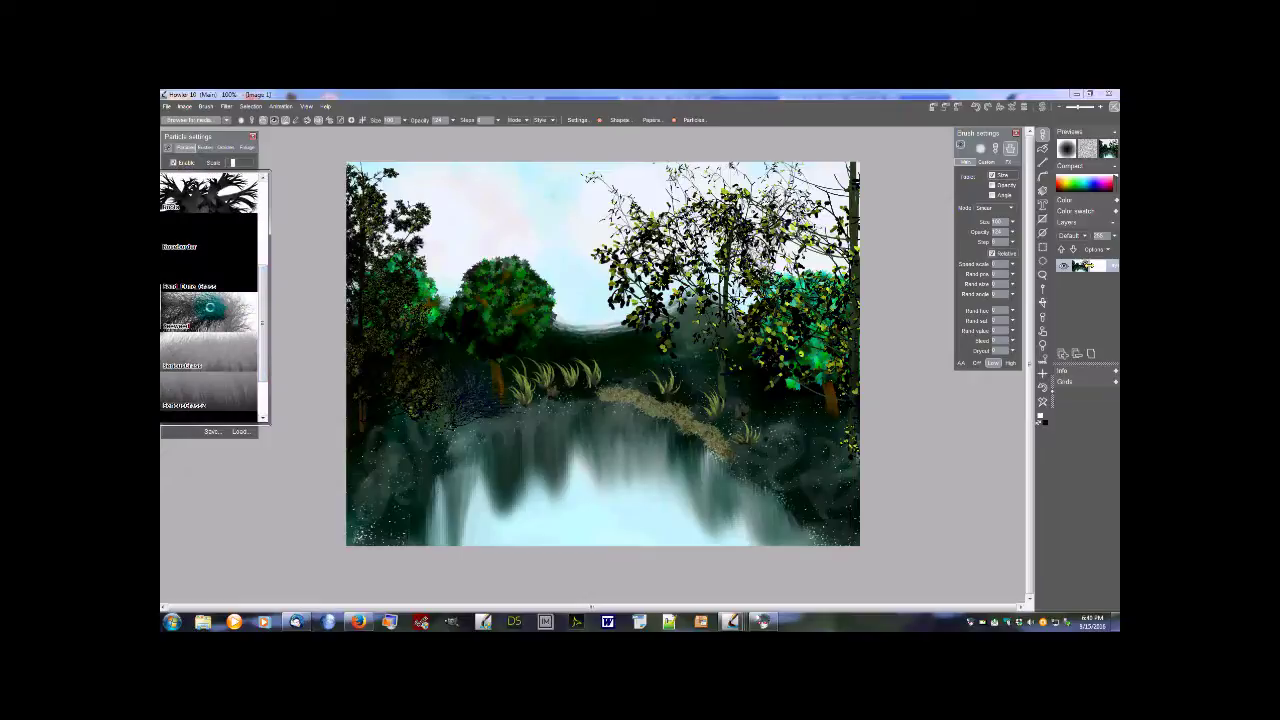
click(210, 306)
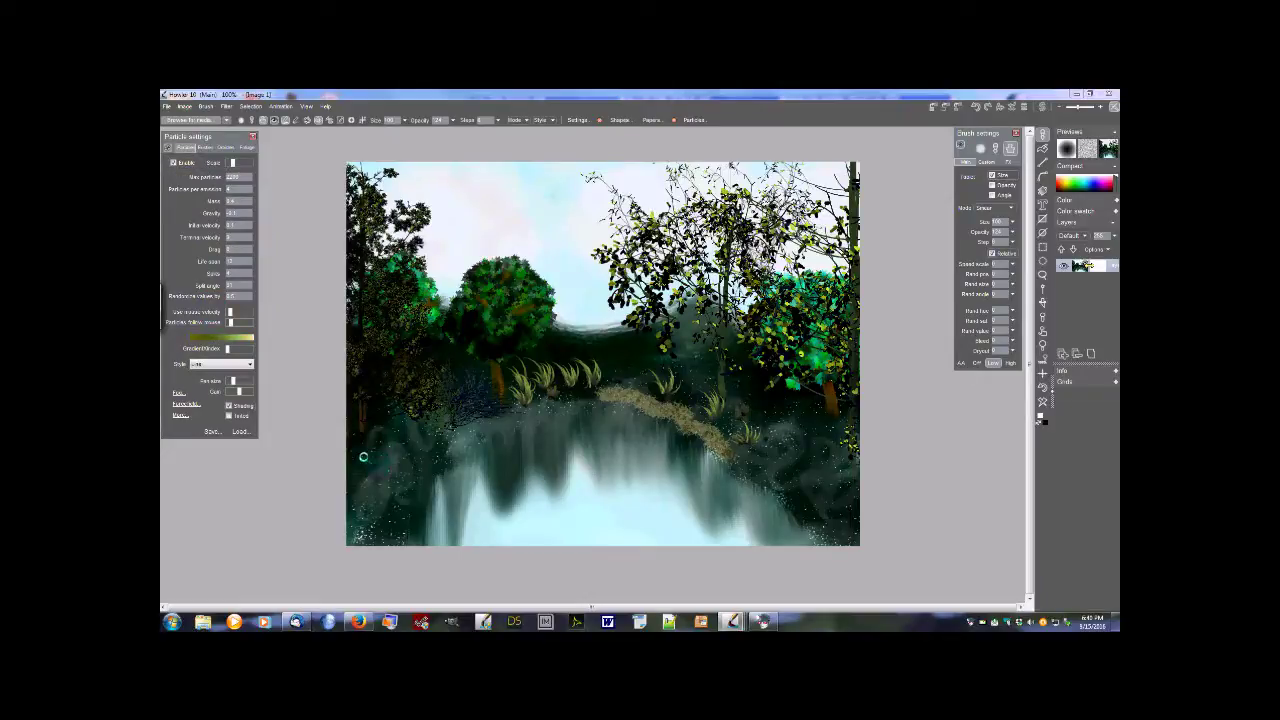
mouse_move(343, 463)
mouse_down()
mouse_move(421, 438)
mouse_move(356, 479)
mouse_move(405, 447)
mouse_move(361, 500)
mouse_move(427, 461)
mouse_move(357, 530)
mouse_move(403, 487)
mouse_move(398, 511)
mouse_move(350, 545)
mouse_move(400, 508)
mouse_move(392, 554)
mouse_up()
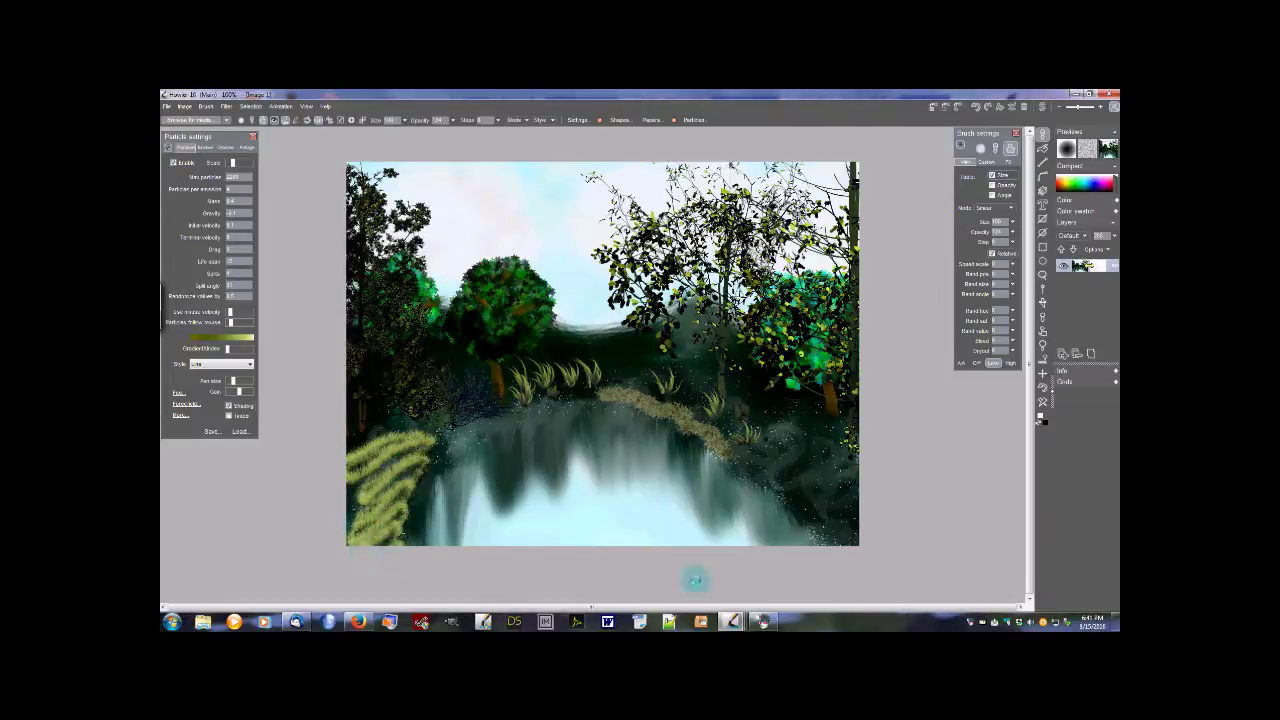
key(ctrl+z)
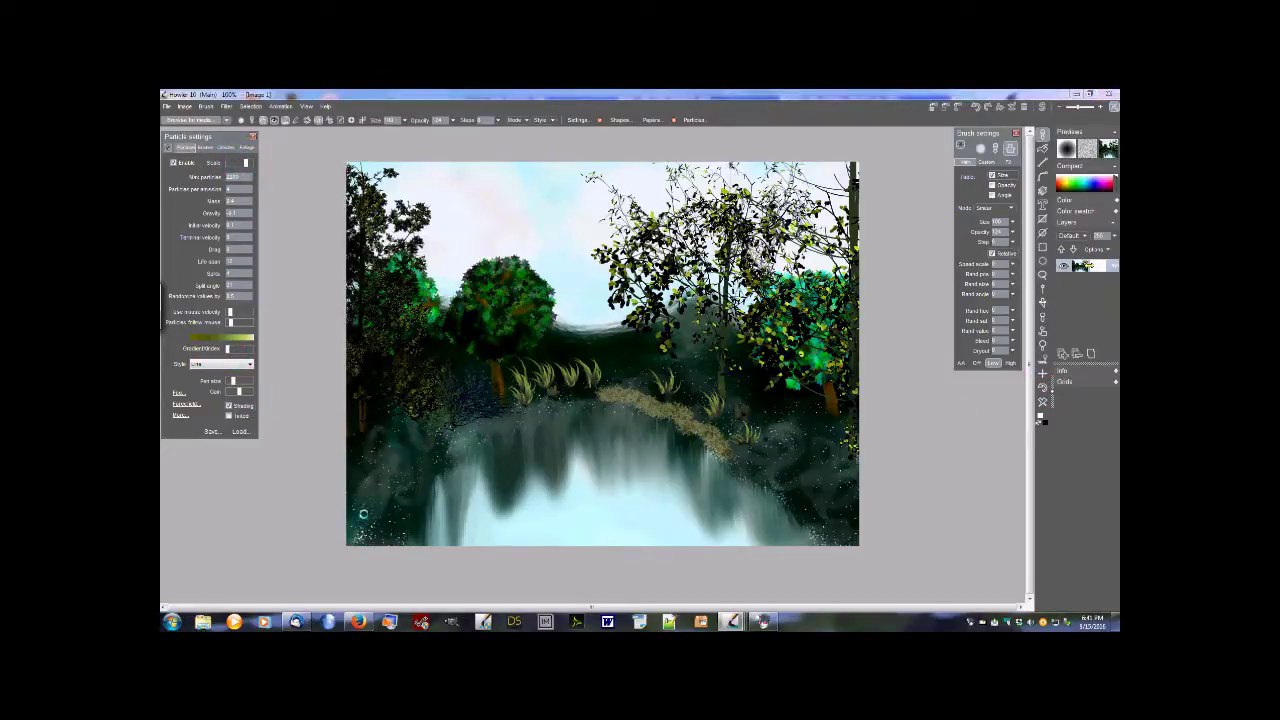
mouse_move(350, 519)
mouse_down()
mouse_move(411, 506)
mouse_move(331, 546)
mouse_move(384, 525)
mouse_move(357, 554)
mouse_move(395, 558)
mouse_up()
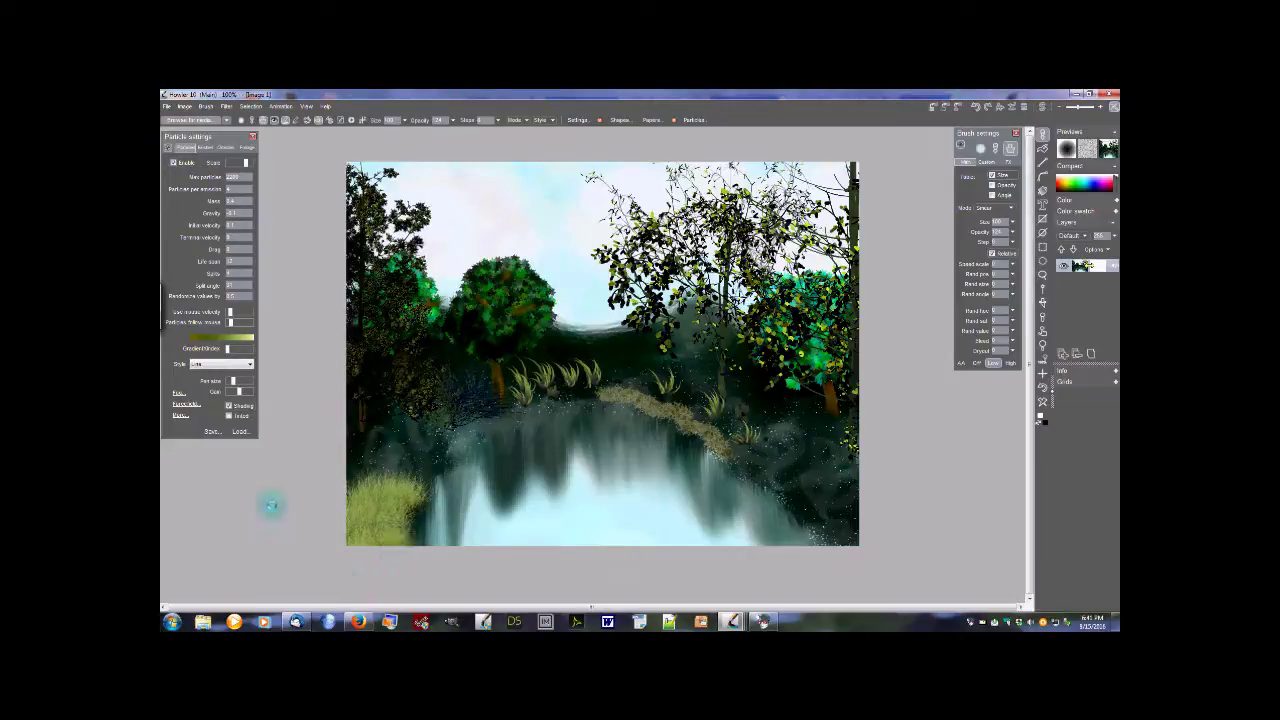
mouse_move(350, 442)
mouse_down()
mouse_move(422, 428)
mouse_move(337, 492)
mouse_move(420, 461)
mouse_move(418, 480)
mouse_move(341, 520)
mouse_move(401, 504)
mouse_move(419, 516)
mouse_move(352, 556)
mouse_move(433, 566)
mouse_up()
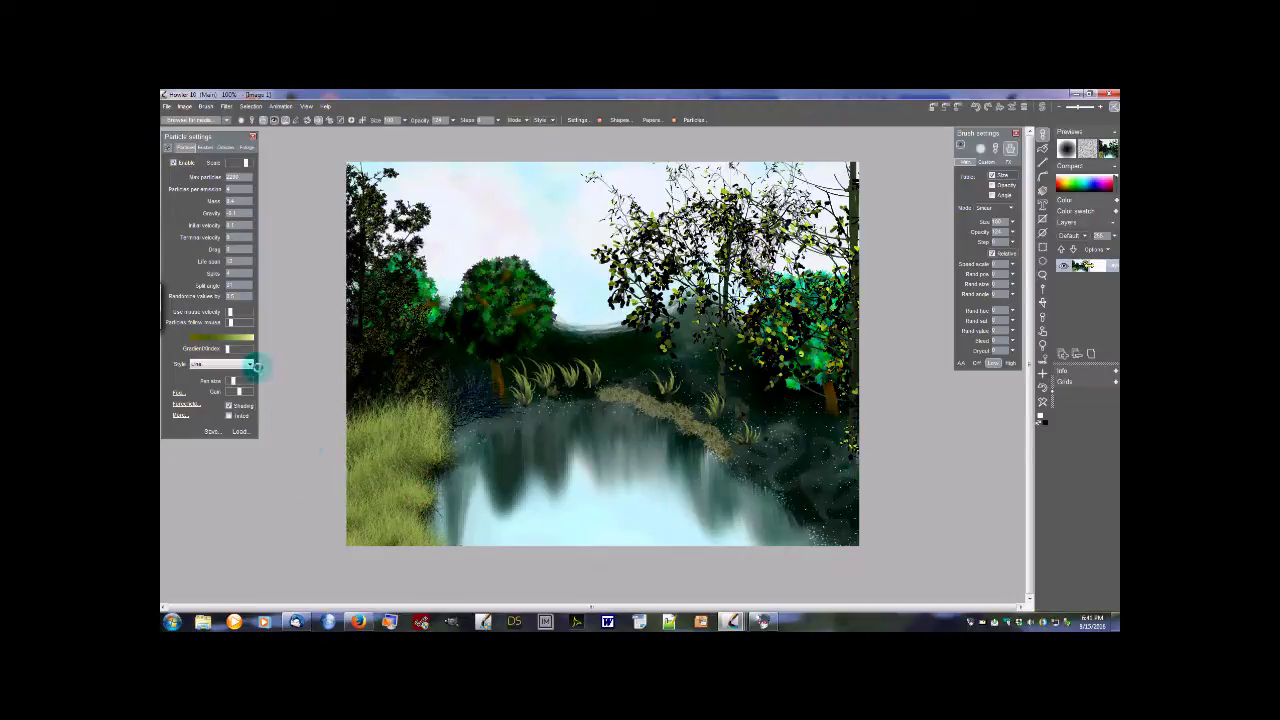
Load a bushy, branching particle preset and paint a dense brown bush on the right bank beneath the tall tree
click(240, 431)
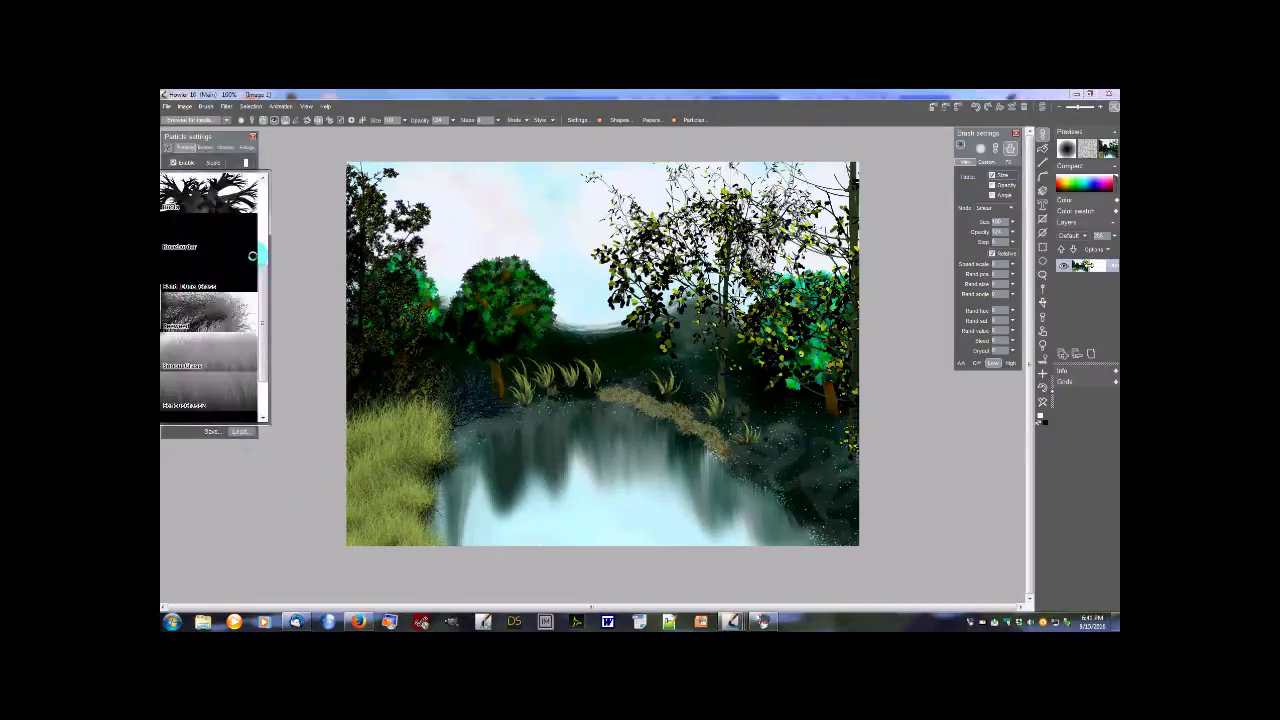
click(263, 209)
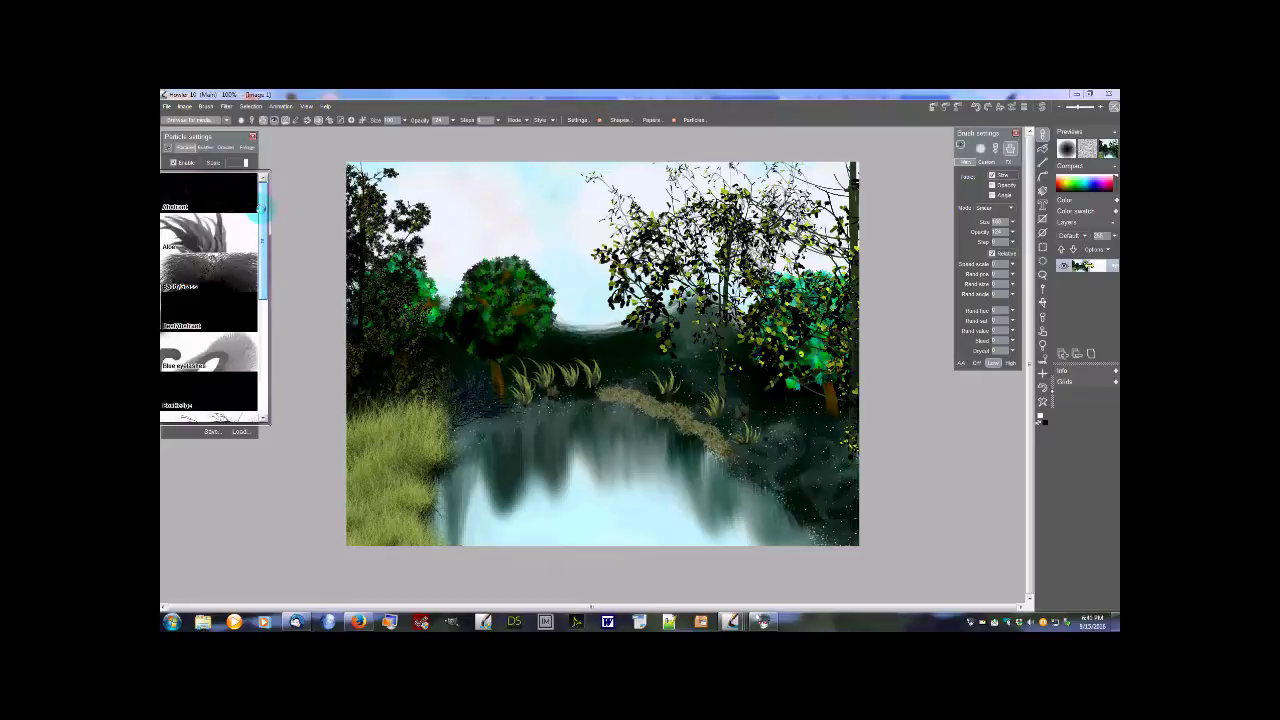
drag(263, 209, 263, 242)
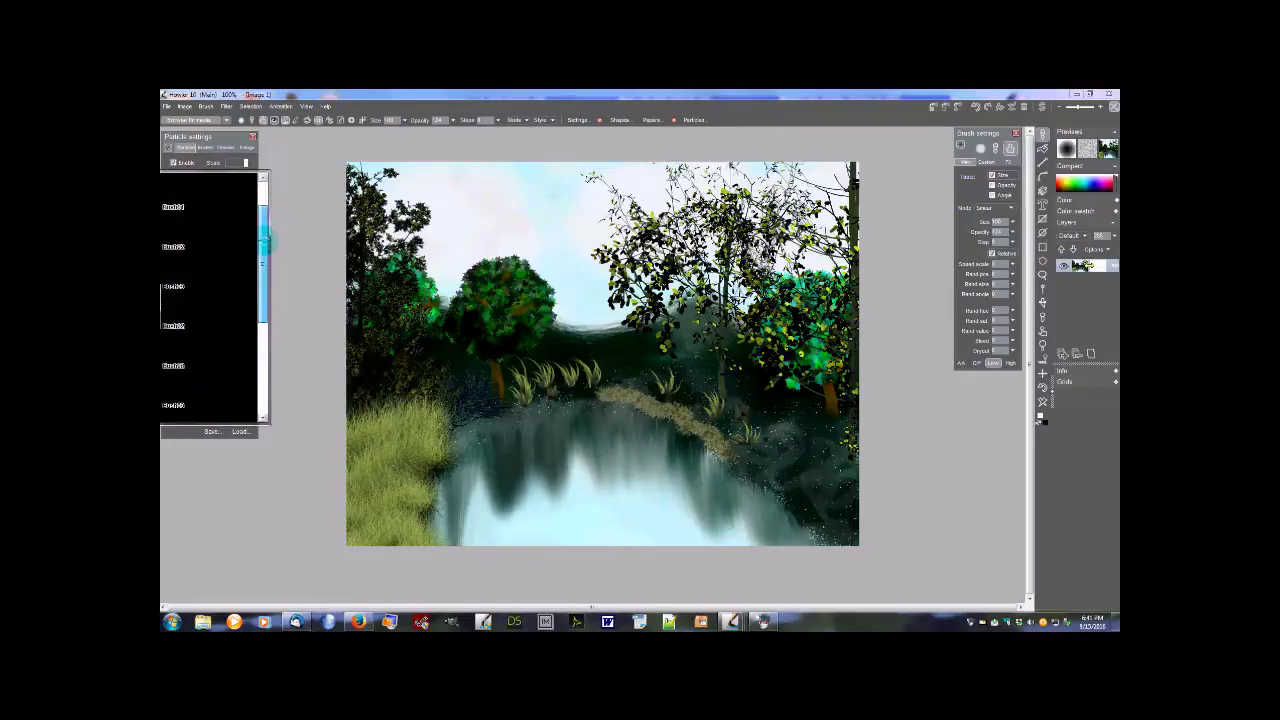
click(230, 197)
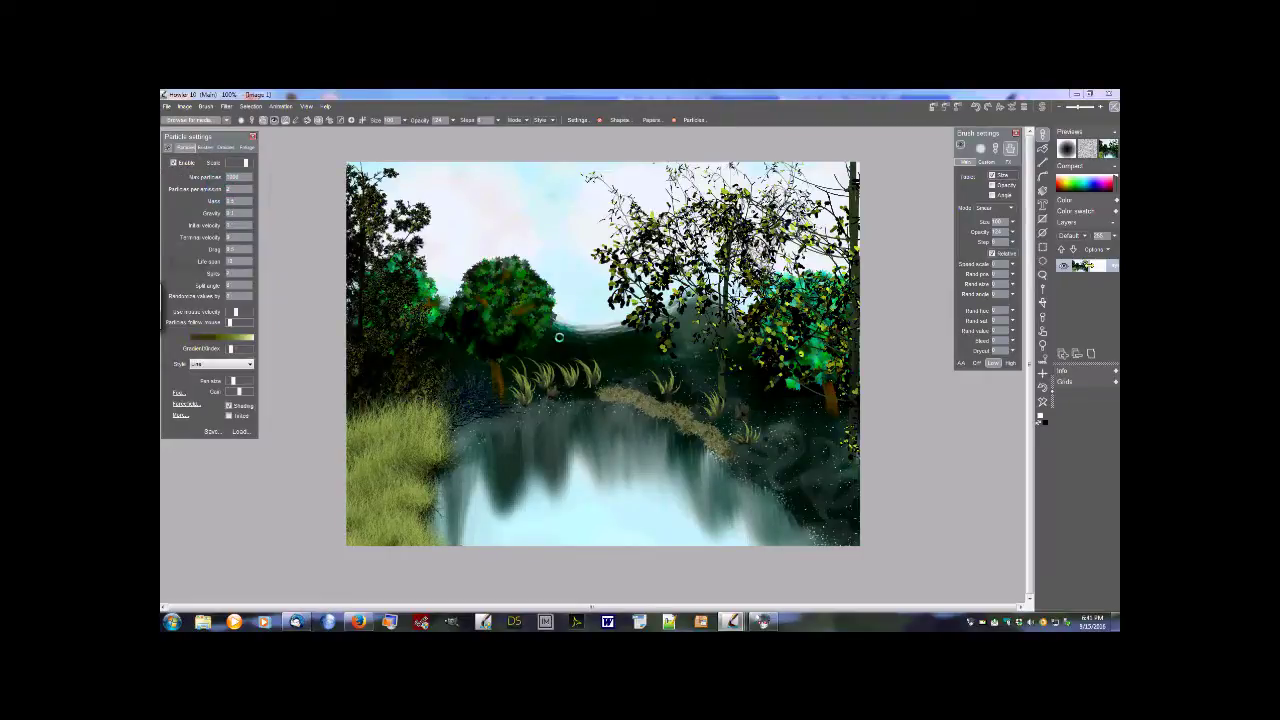
mouse_move(857, 423)
mouse_down()
mouse_move(809, 428)
mouse_move(831, 448)
mouse_move(804, 445)
mouse_move(872, 479)
mouse_move(835, 480)
mouse_move(847, 494)
mouse_move(920, 529)
mouse_up()
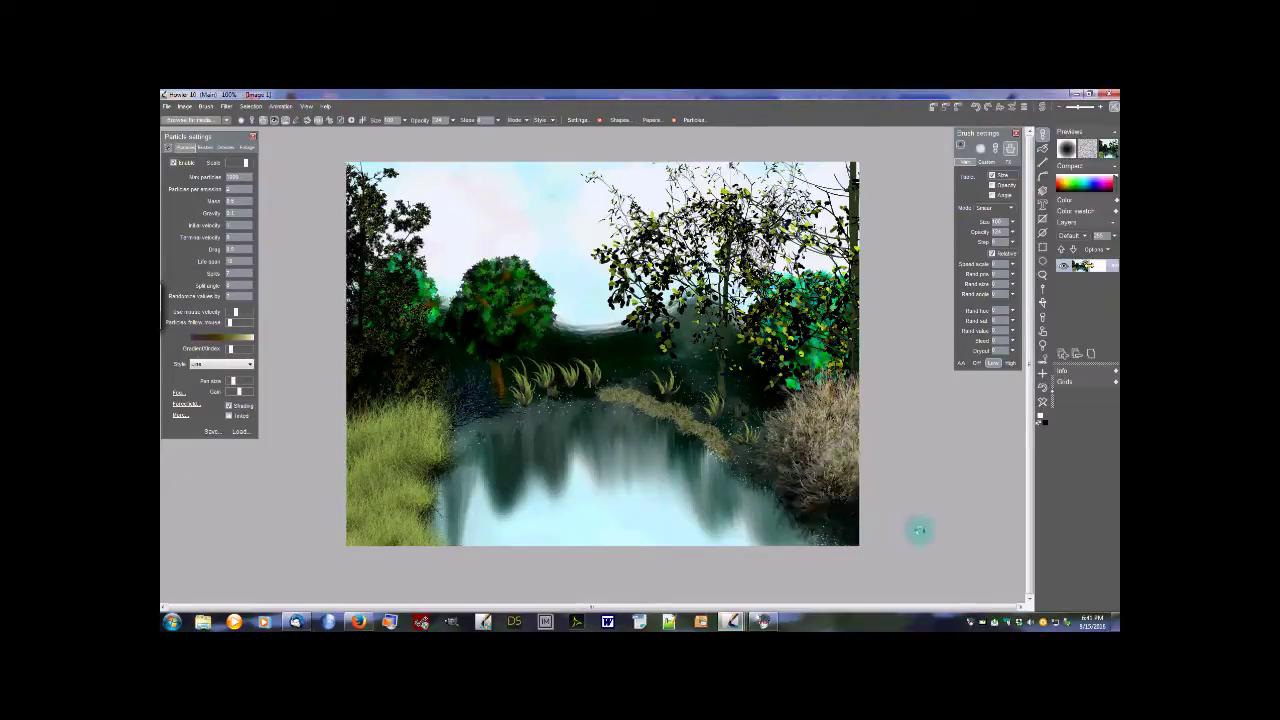
Load the tall wild-grass preset at the end of the particle list and fill the painting's lower-right corner with bright yellow-green blades
click(240, 431)
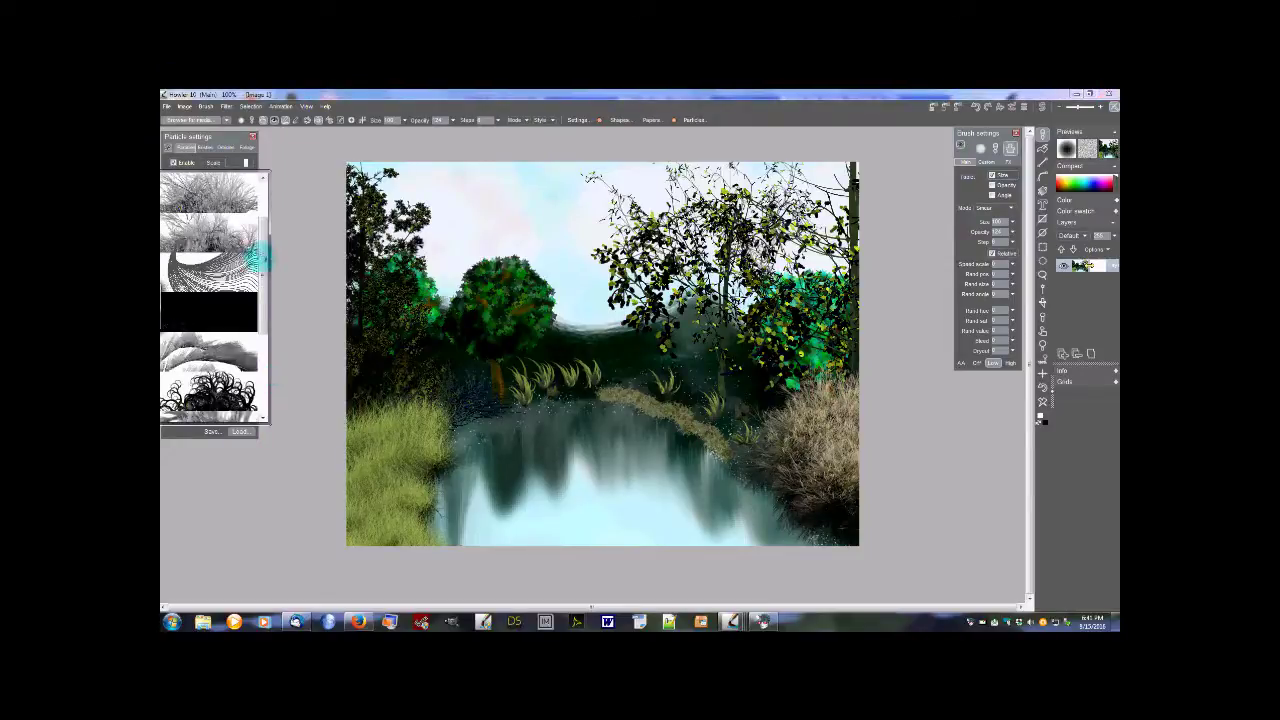
click(265, 296)
drag(262, 306, 262, 354)
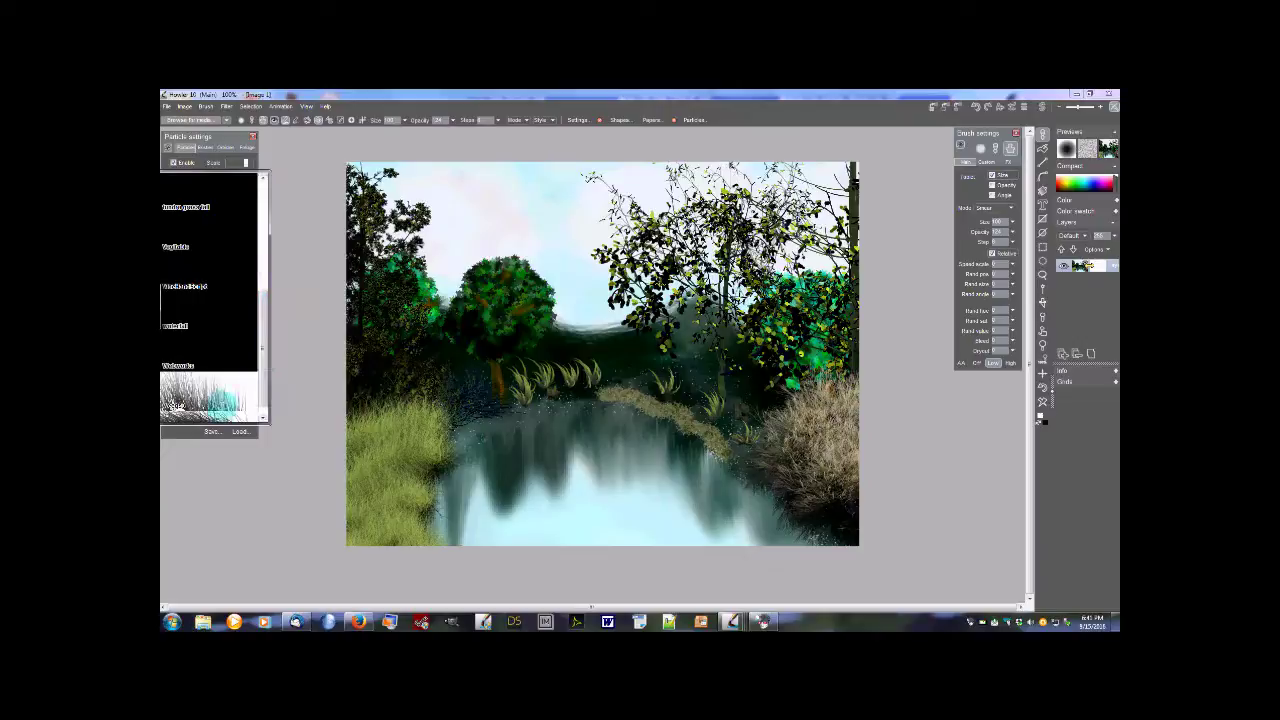
click(201, 396)
mouse_move(792, 533)
mouse_down()
mouse_move(817, 520)
mouse_move(849, 529)
mouse_move(780, 549)
mouse_move(872, 560)
mouse_move(748, 560)
mouse_move(746, 571)
mouse_up()
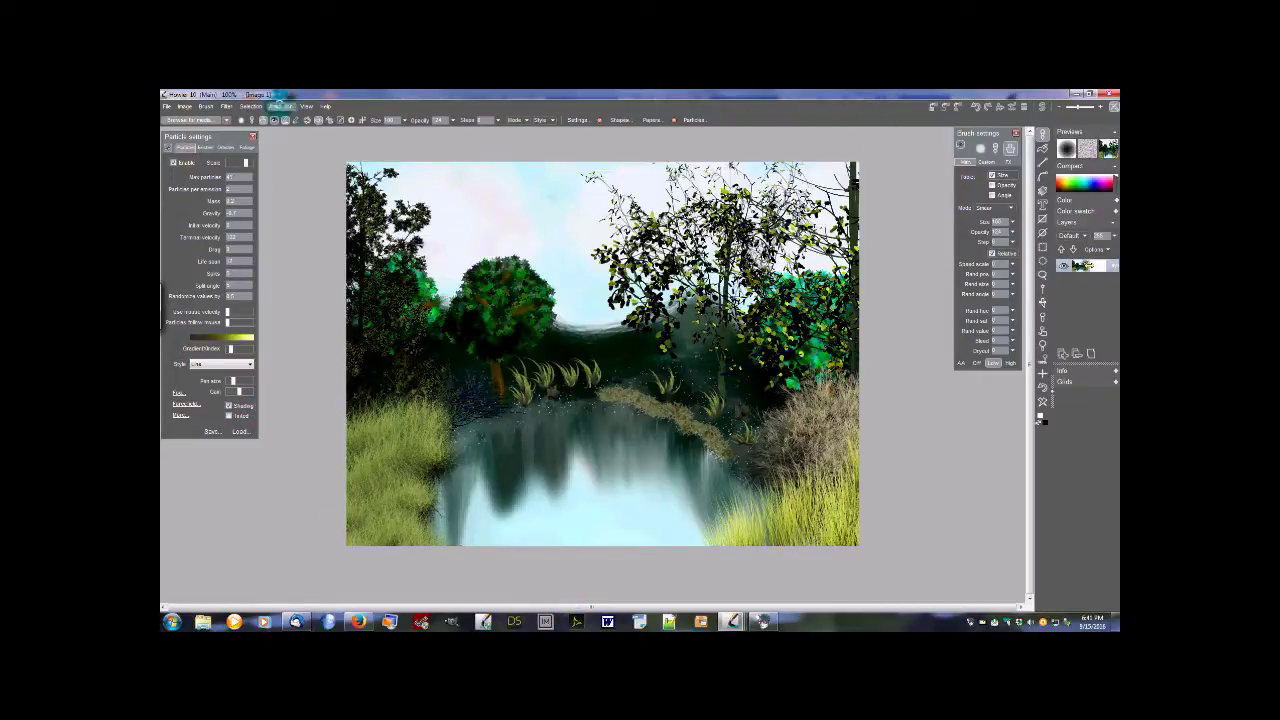
Disable the particle brush, choose a small simple solid brush, and reduce its opacity and size for fine highlight lines
click(173, 163)
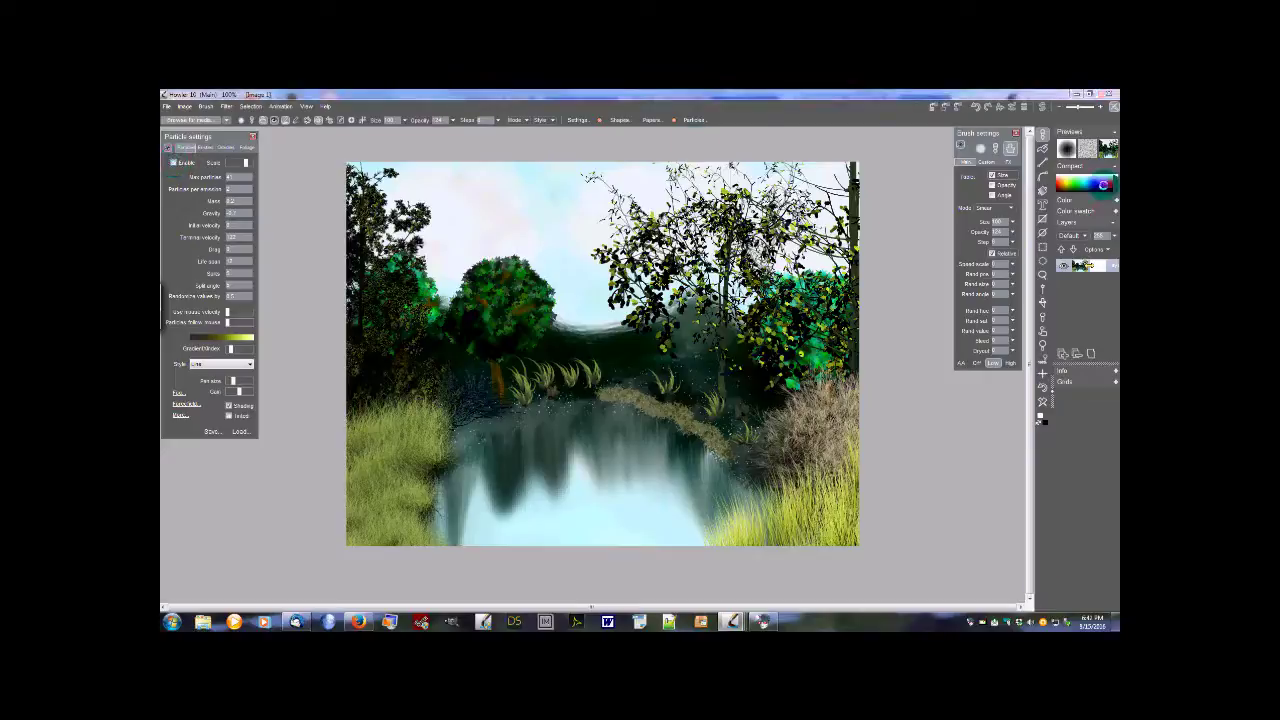
click(1043, 133)
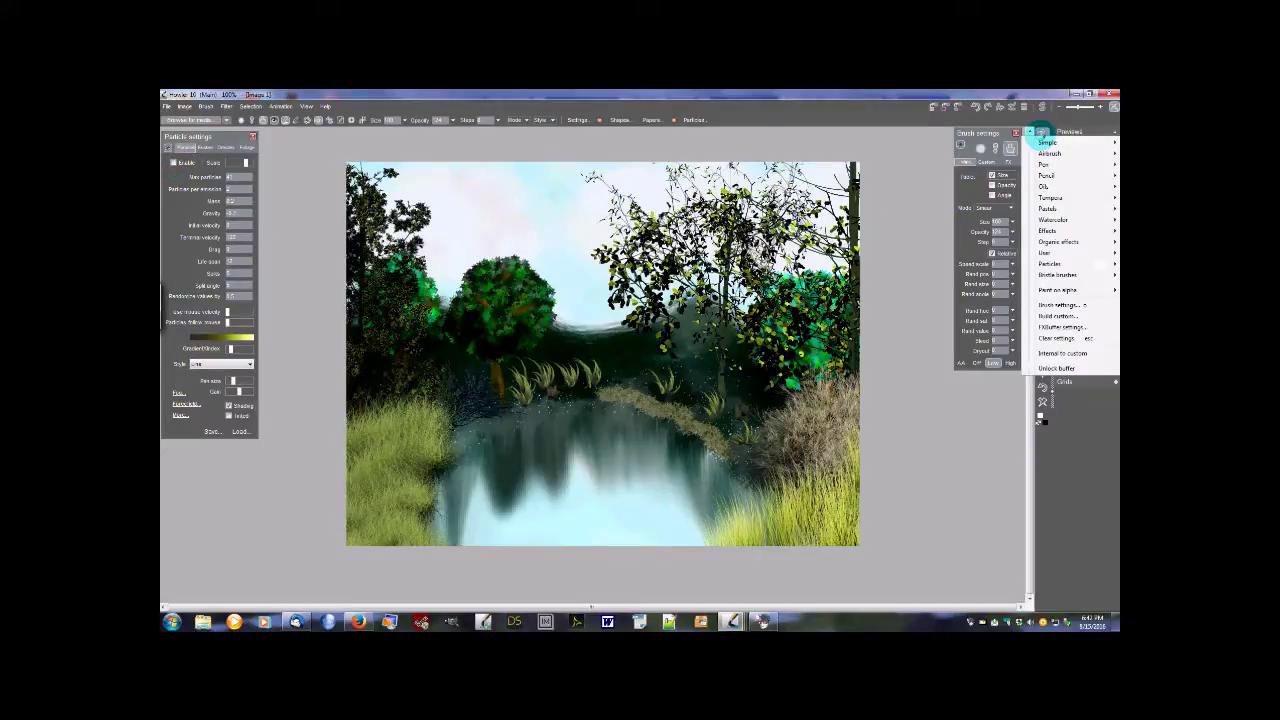
mouse_move(1047, 150)
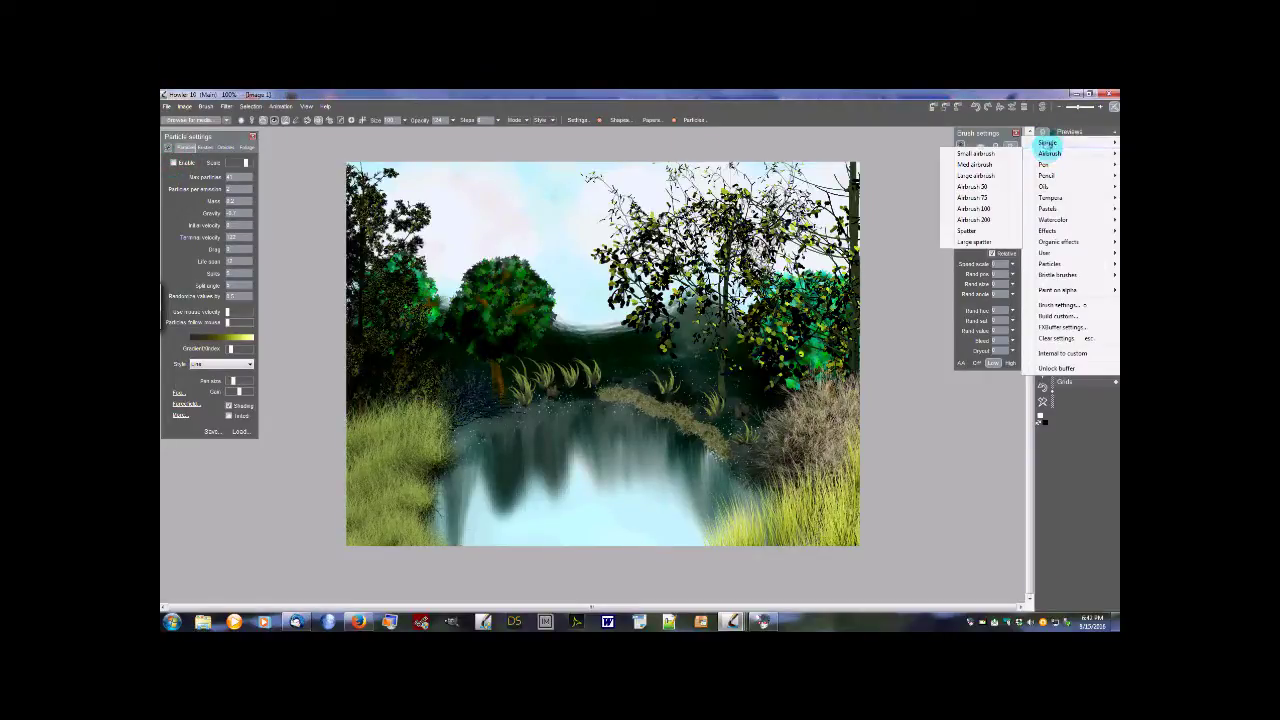
click(977, 153)
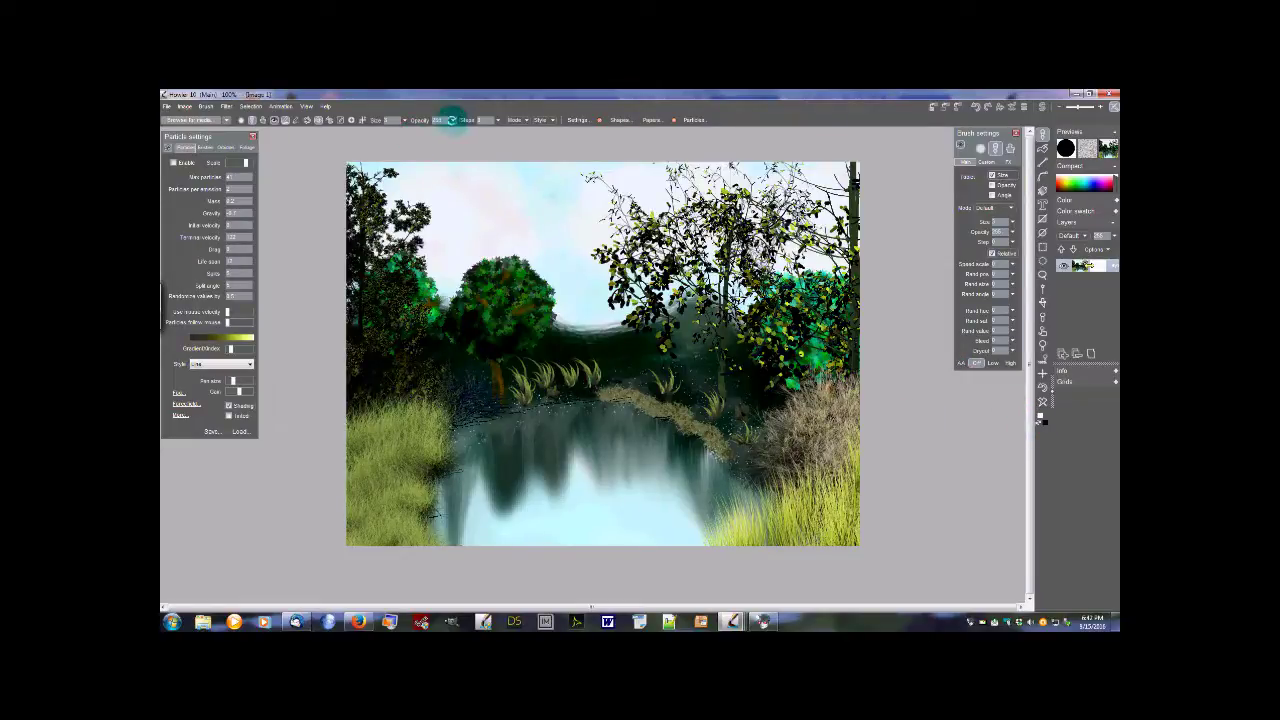
click(452, 120)
drag(450, 133, 400, 125)
click(404, 120)
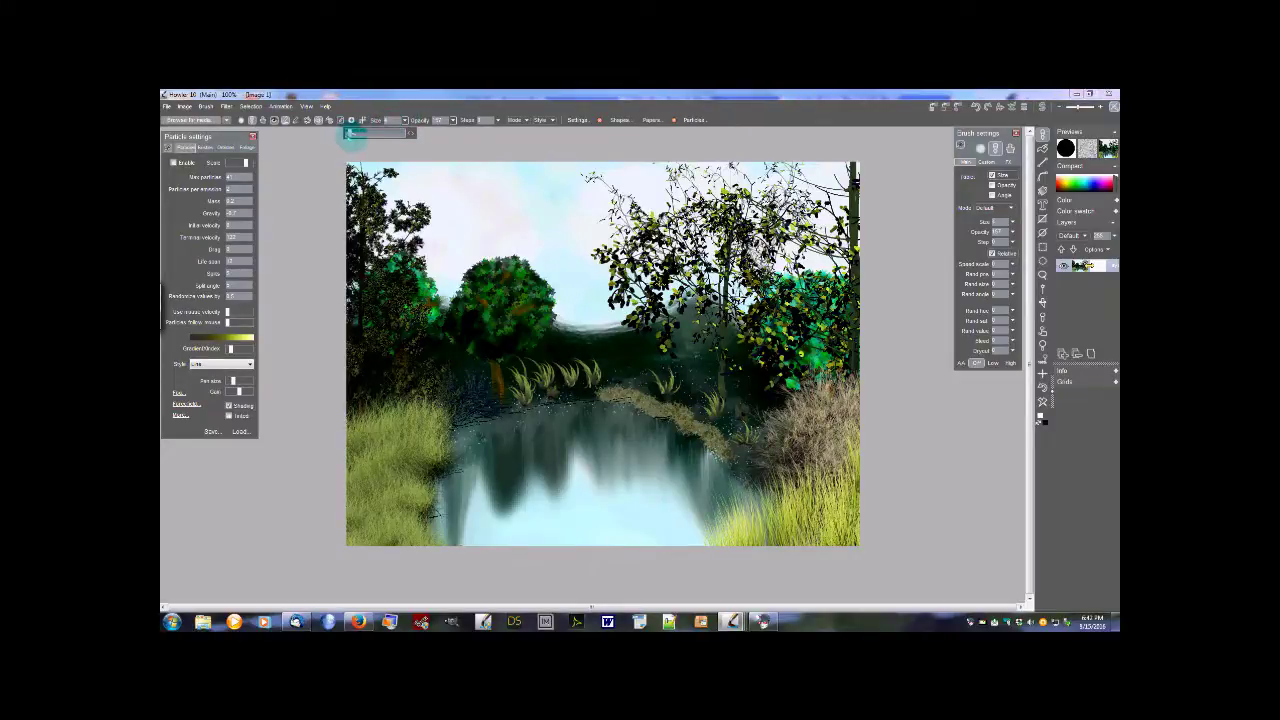
Paint a short white highlight at the waterline below the far-left grass tufts and fade it with Interactive undo
click(521, 411)
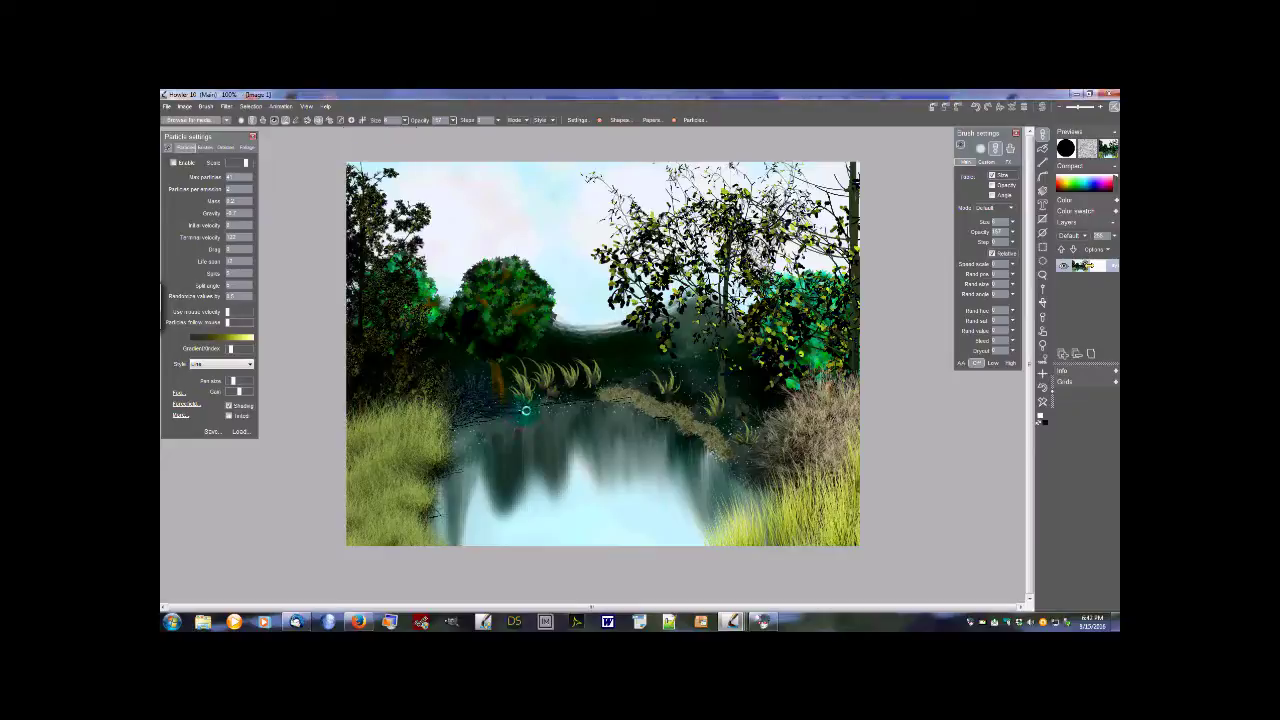
click(1004, 108)
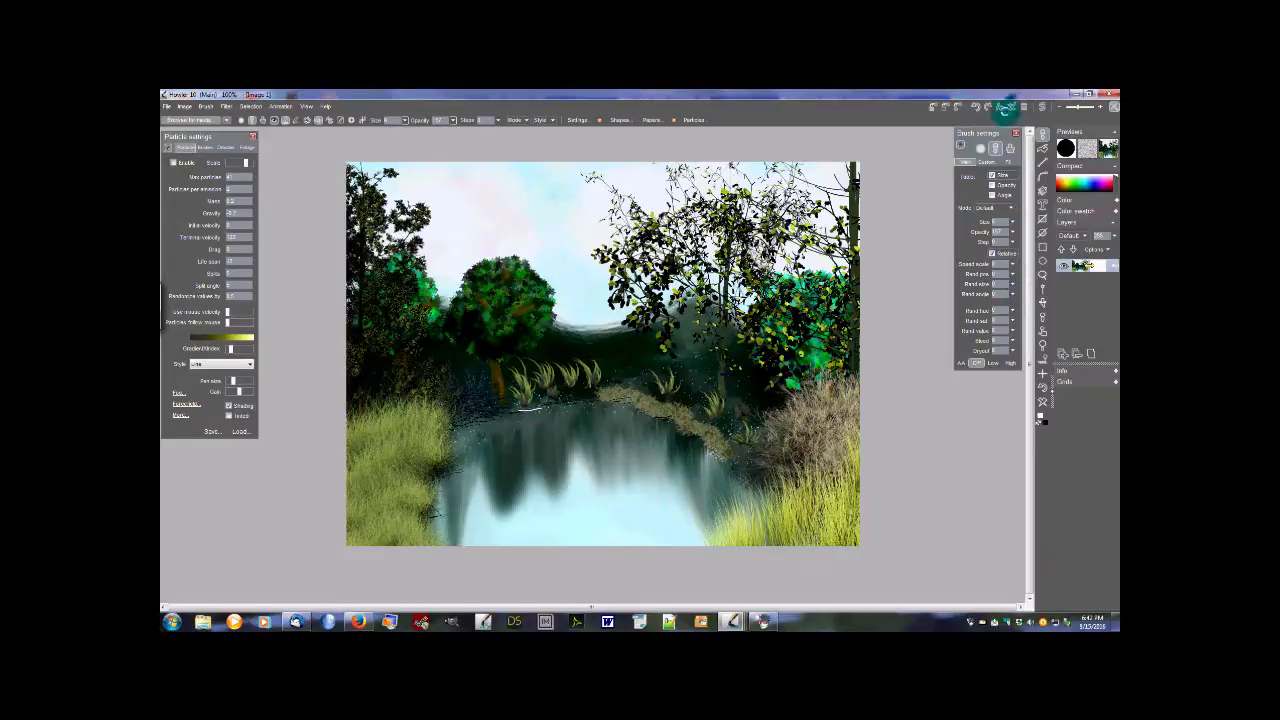
click(1012, 107)
drag(1038, 131, 1006, 134)
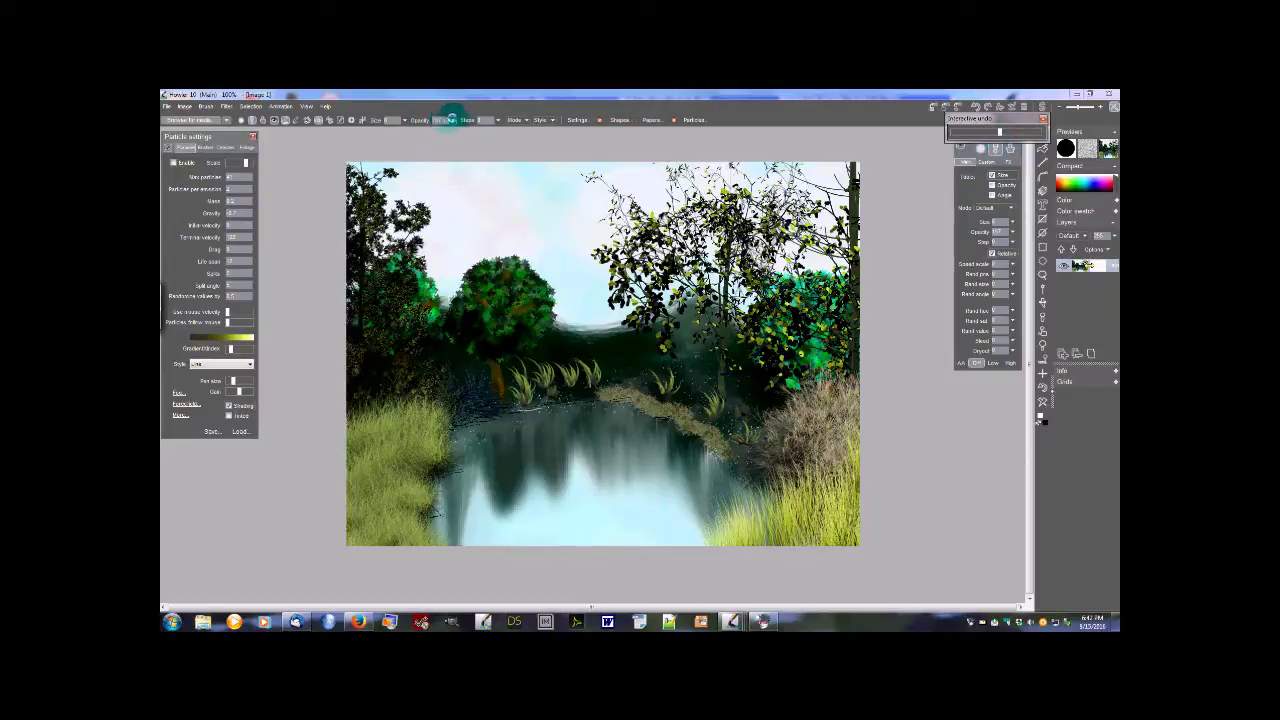
Lower the brush opacity further, extend the white waterline highlight toward the sandy strip, and soften the new stroke with Interactive undo
click(451, 119)
drag(426, 132, 411, 133)
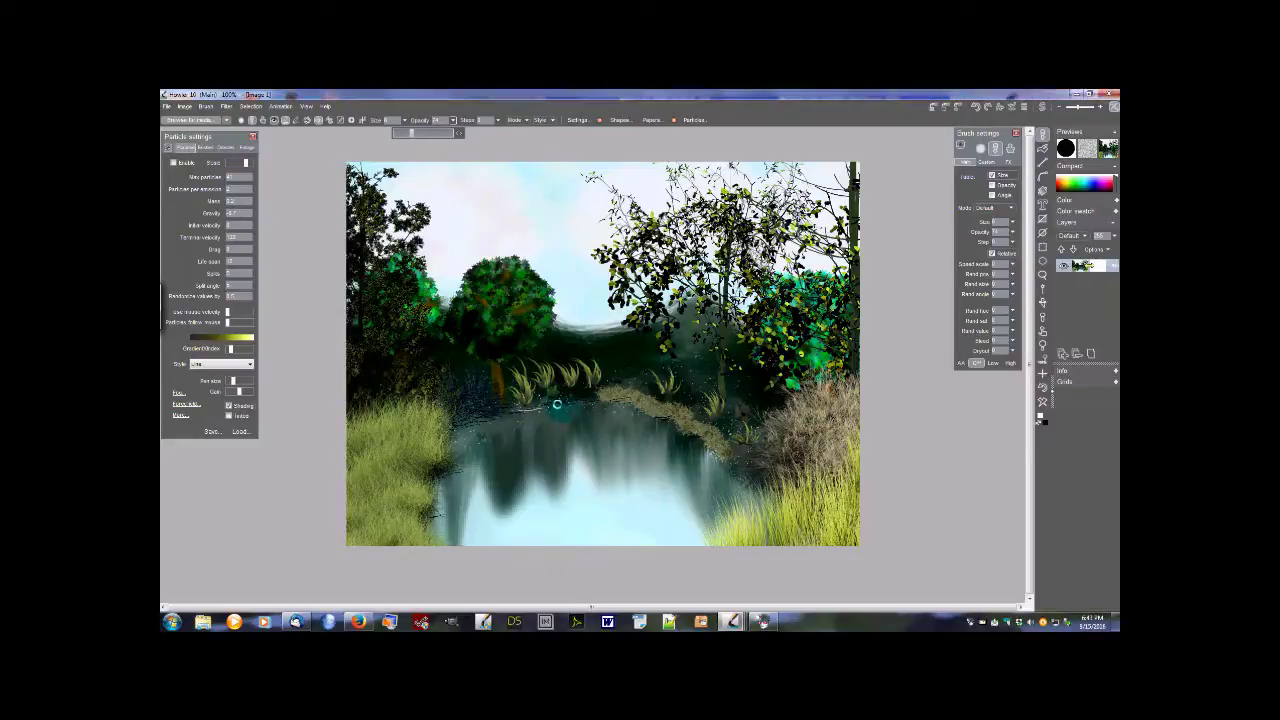
drag(563, 405, 607, 404)
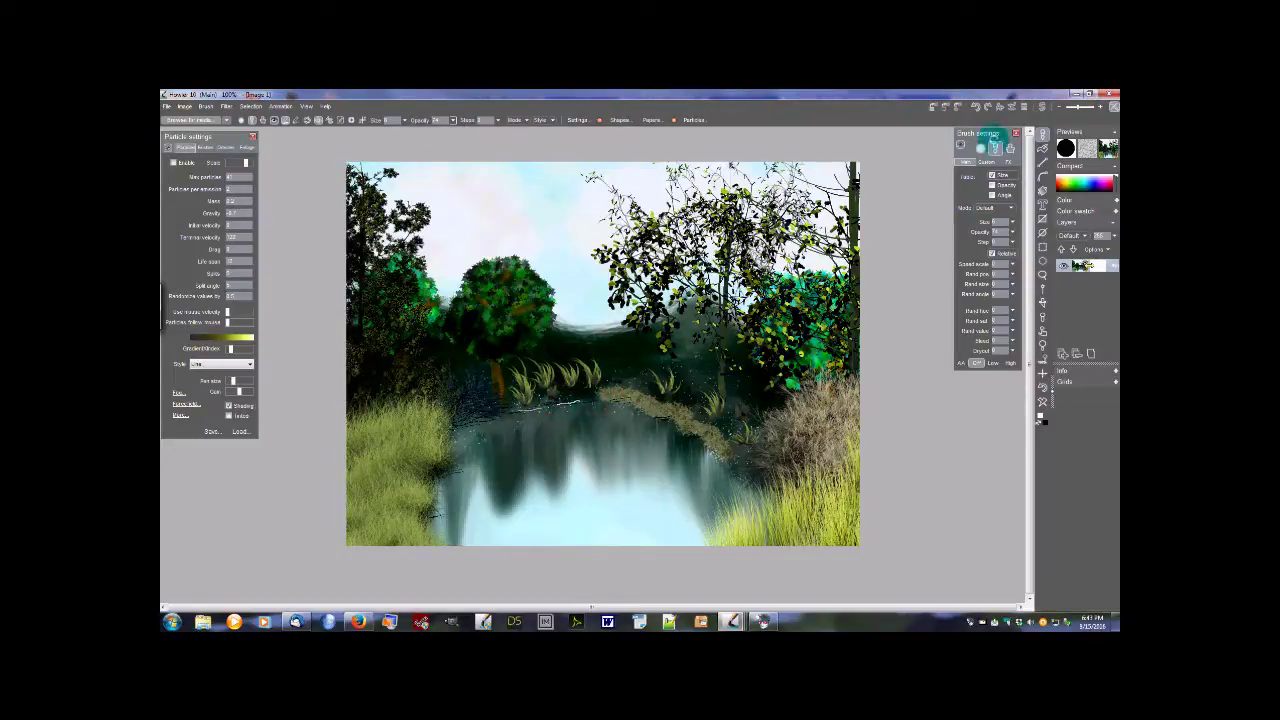
click(1011, 106)
drag(1037, 133, 1008, 133)
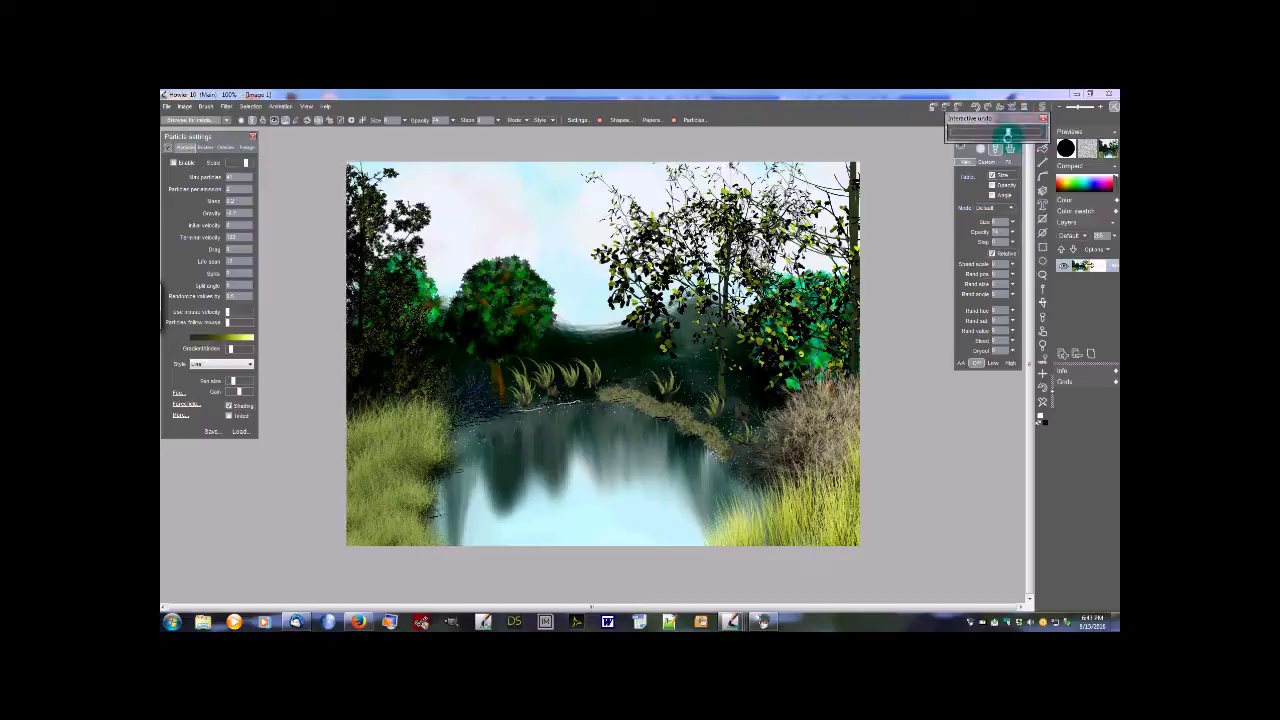
Paint a white highlight across the start of the sandy strip, fade it with Interactive undo, and add another stroke along its lower edge
drag(605, 402, 632, 402)
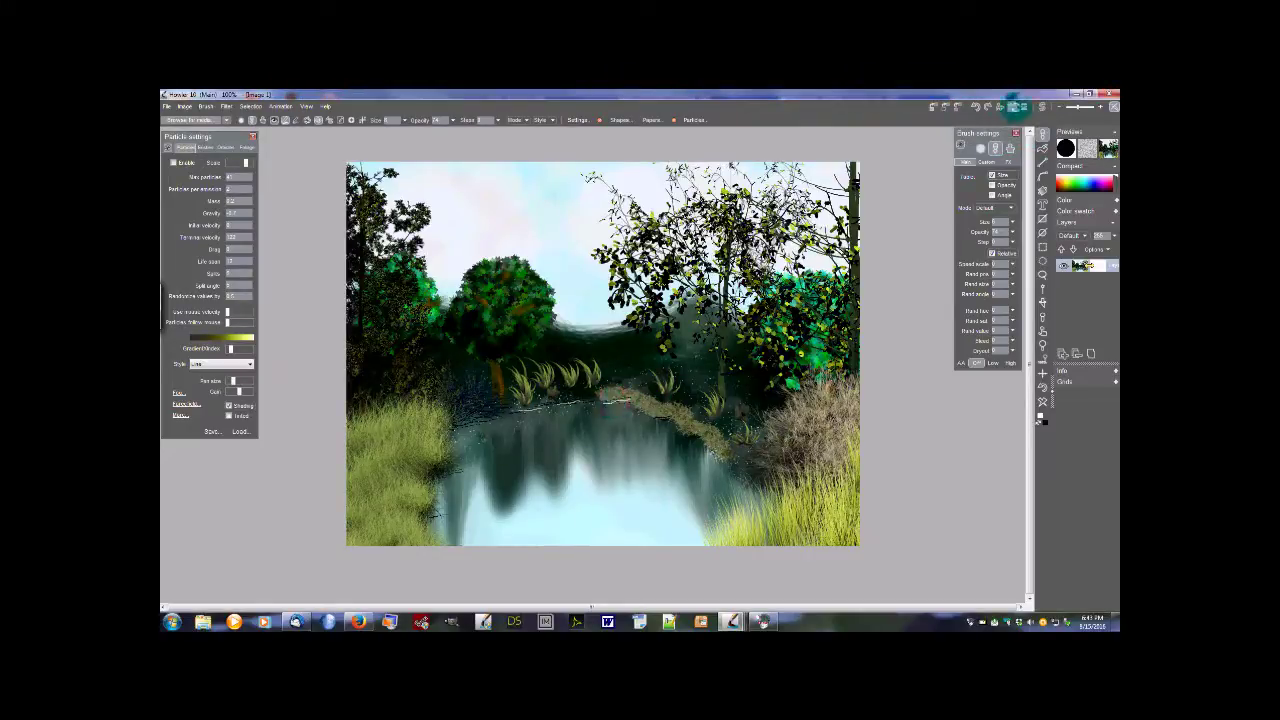
click(1020, 106)
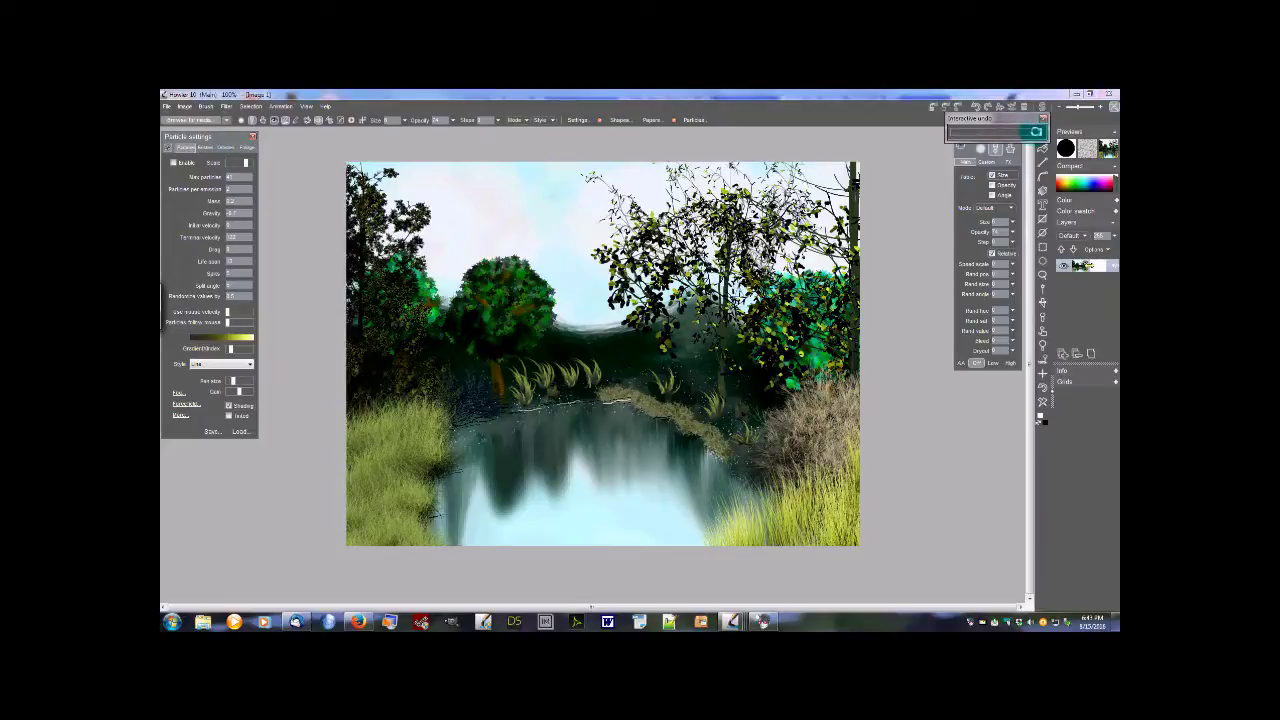
drag(1013, 133, 1000, 133)
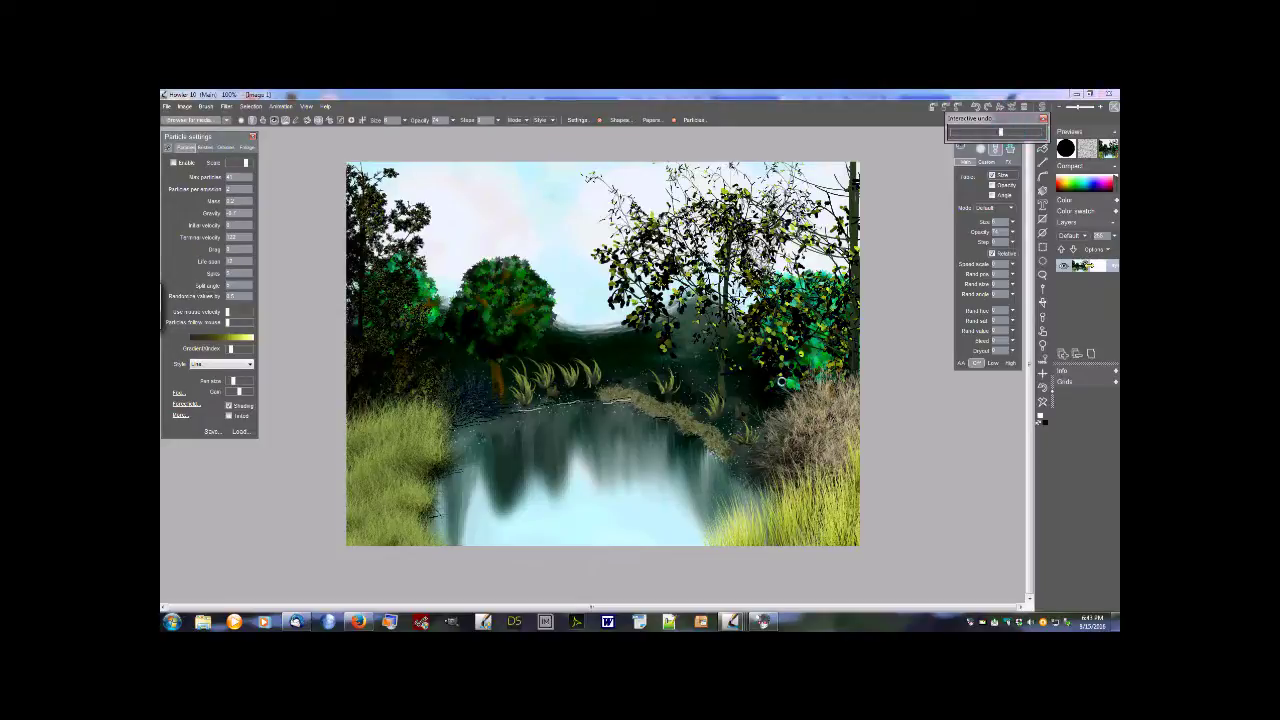
drag(667, 420, 650, 419)
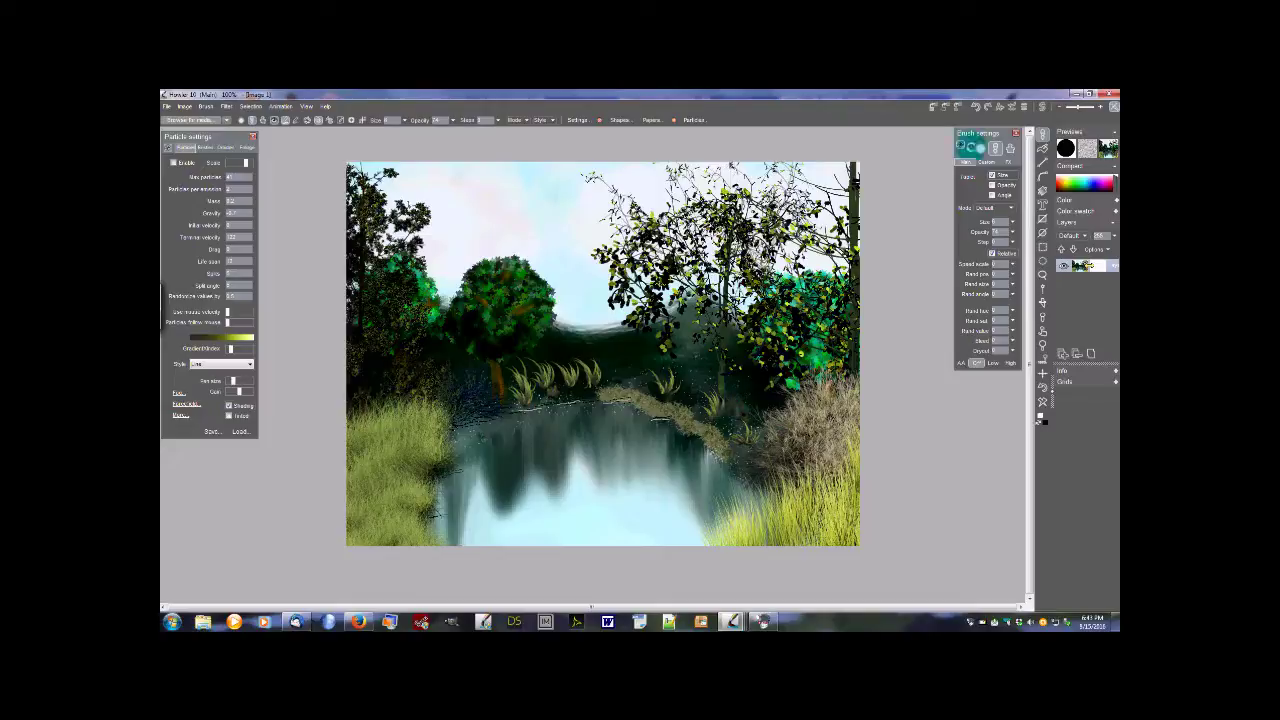
Fade the last sandy-strip stroke with Interactive undo, and add a similarly faded white highlight along the waterline beside the left bank
click(1014, 106)
drag(1022, 132, 1004, 133)
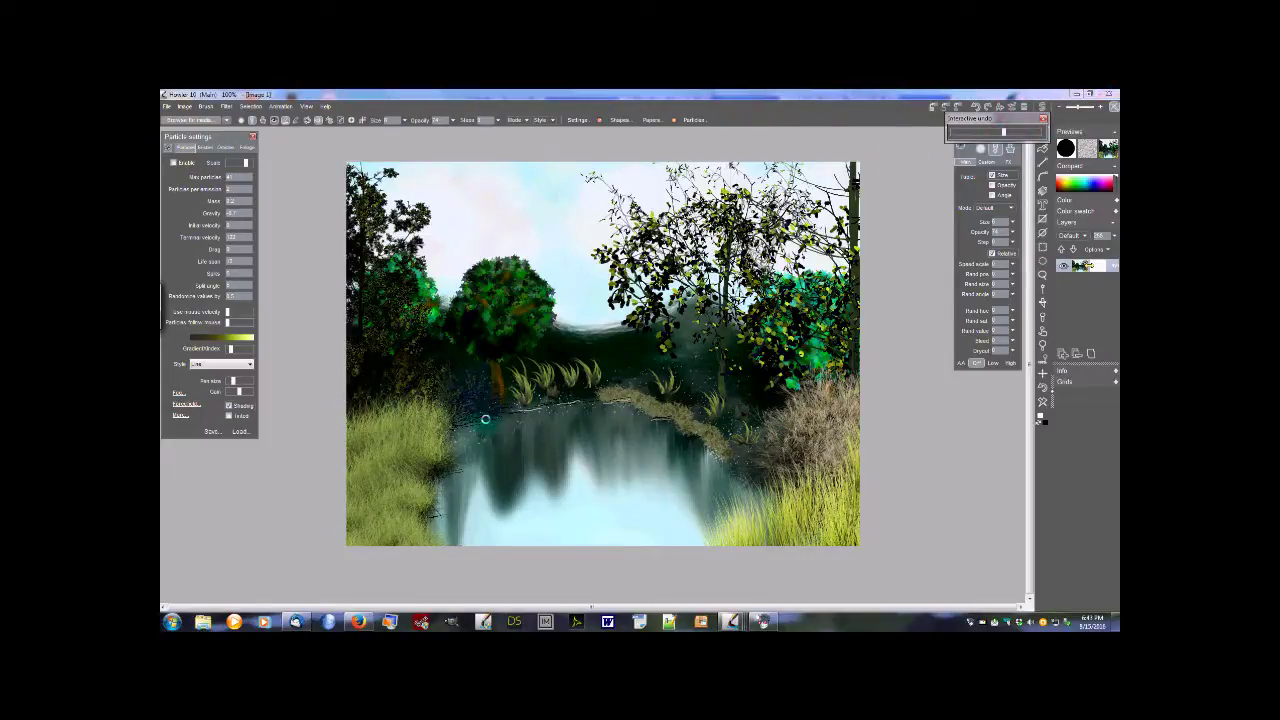
drag(484, 419, 462, 421)
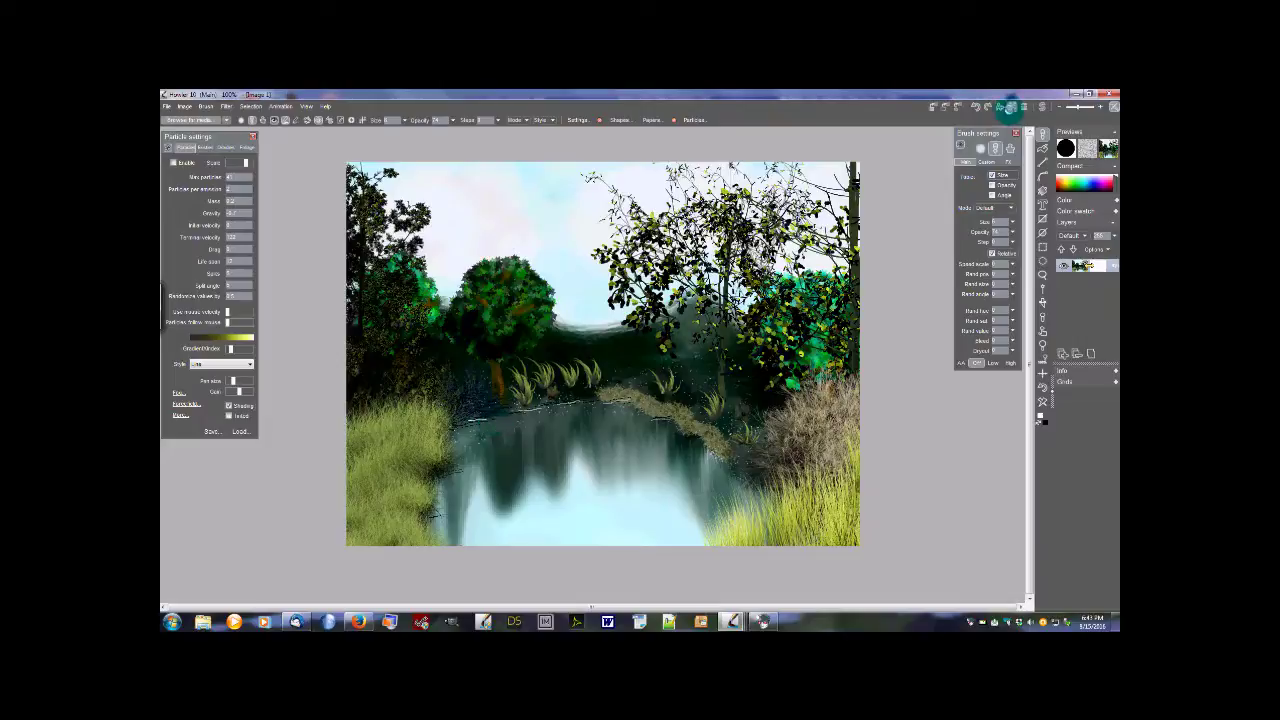
click(1011, 106)
drag(1031, 133, 1008, 134)
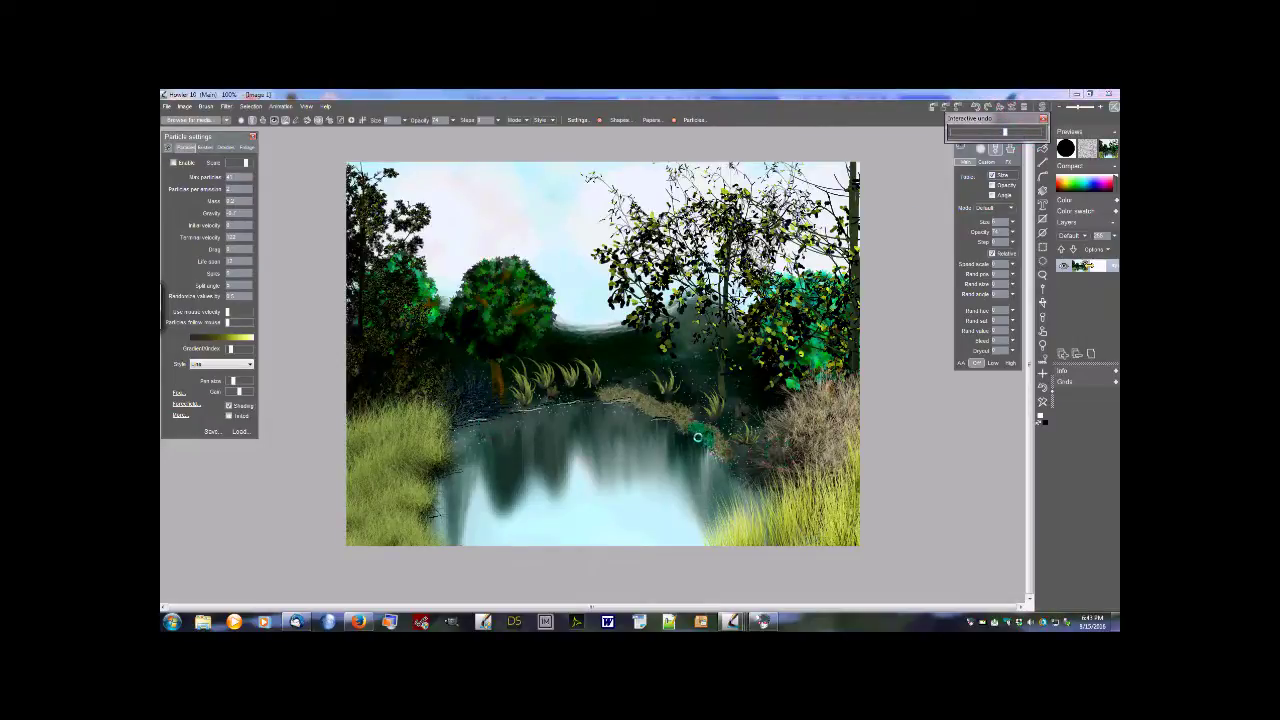
Paint short white waterline highlights along the right-hand end of the sandy strip, fading each with Interactive undo
click(694, 437)
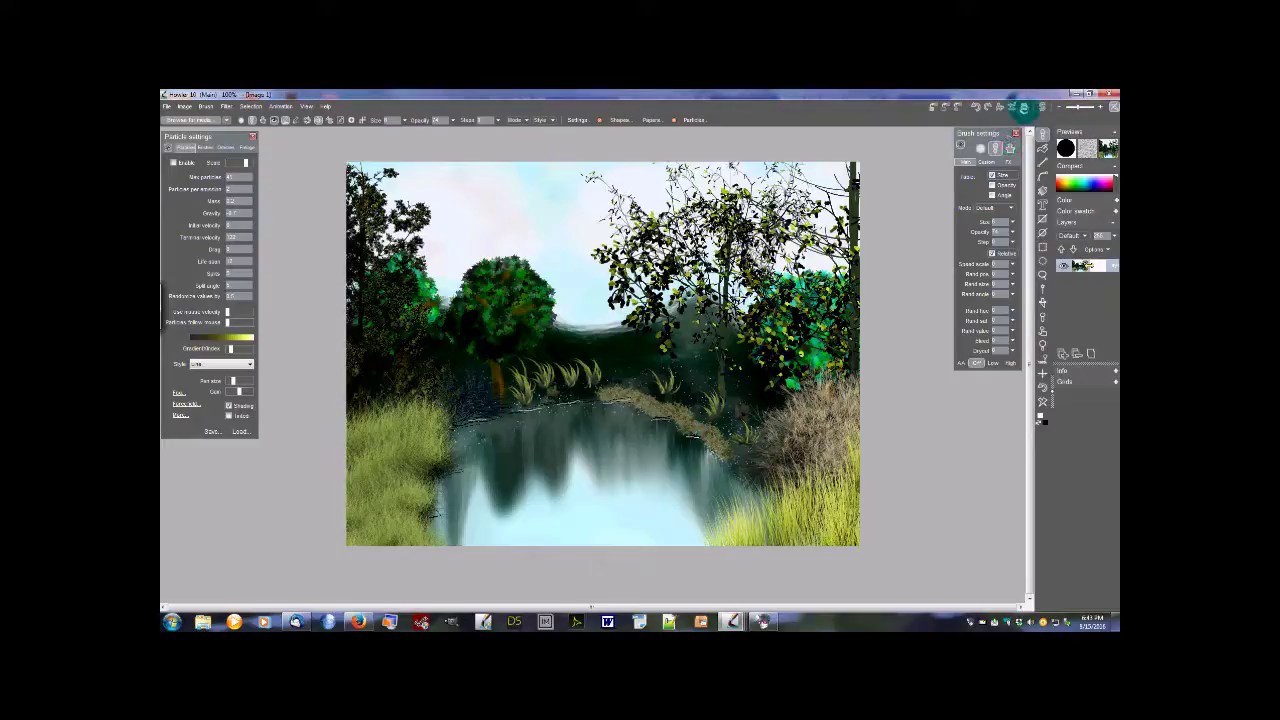
click(1006, 106)
drag(1040, 131, 1014, 132)
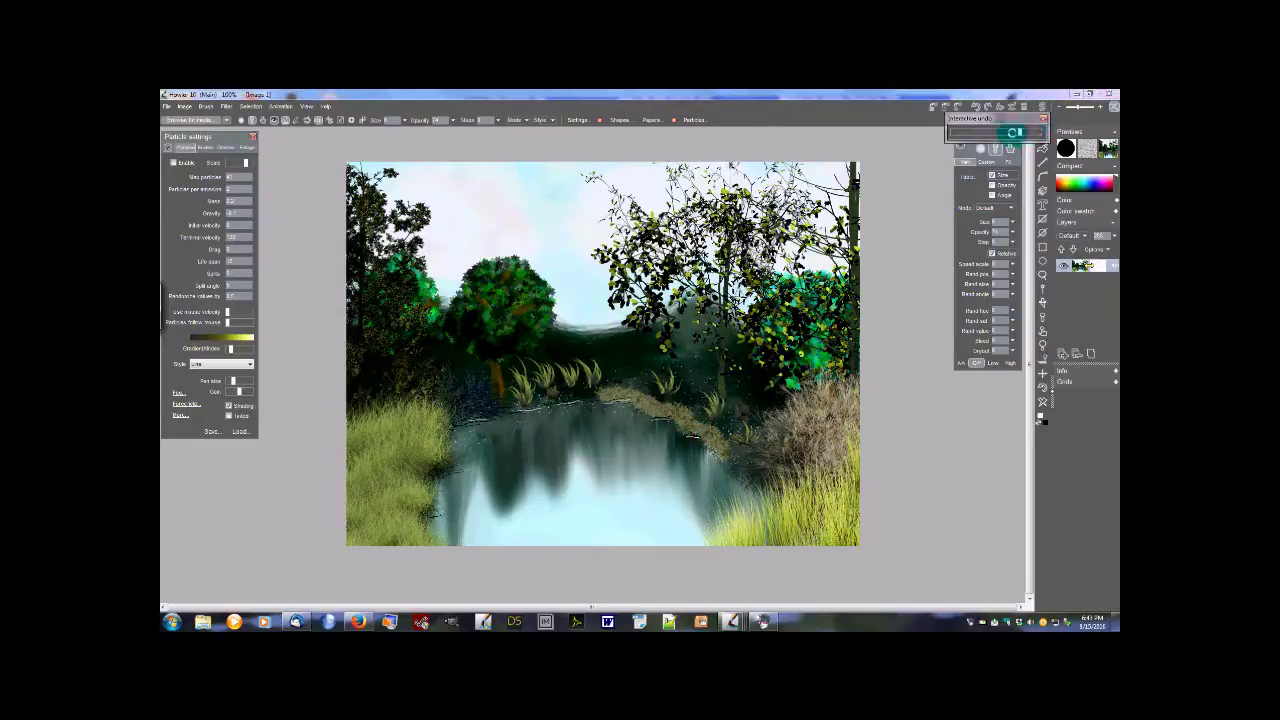
click(727, 466)
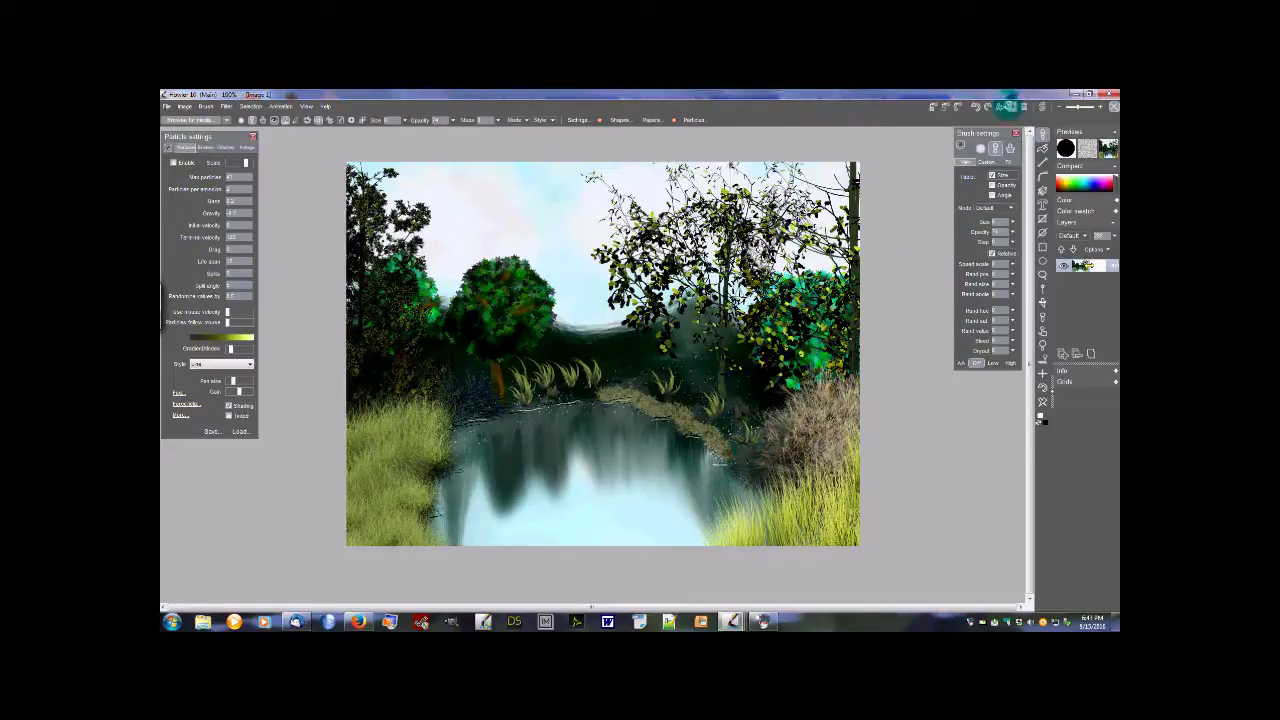
click(1008, 106)
drag(1033, 132, 1002, 133)
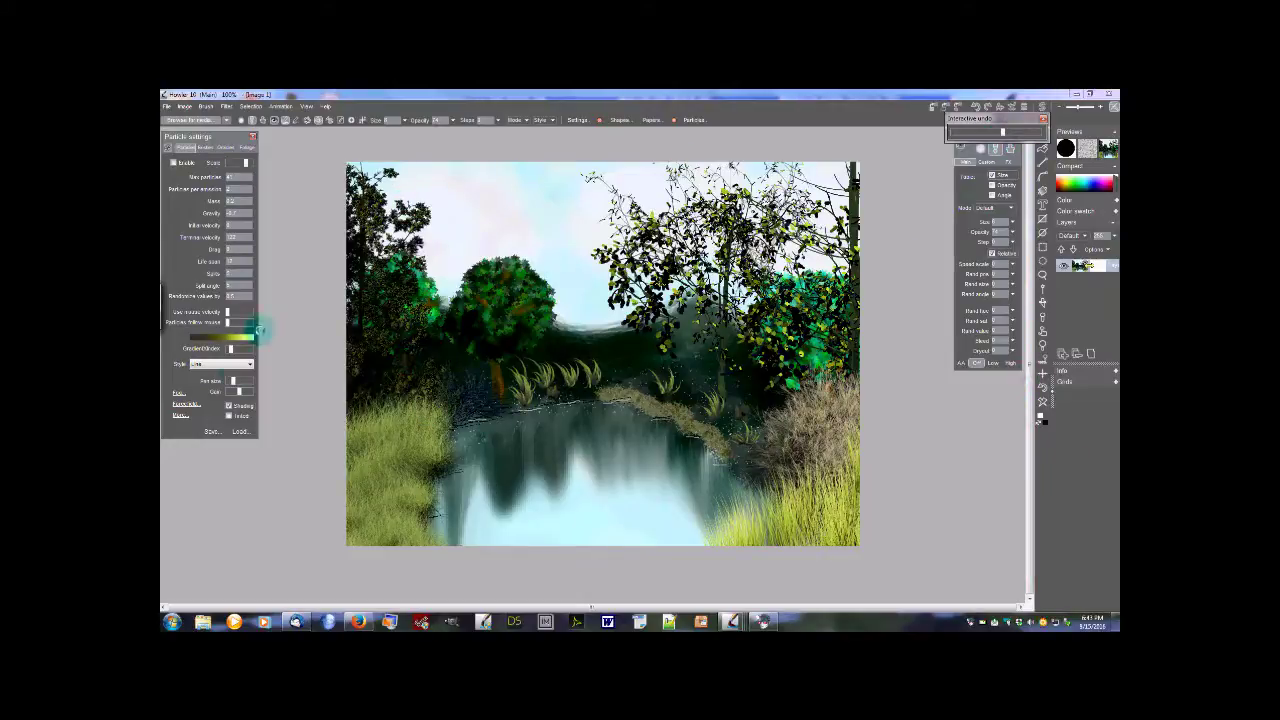
Choose the Flowery brush from the organic effects brushes
click(173, 162)
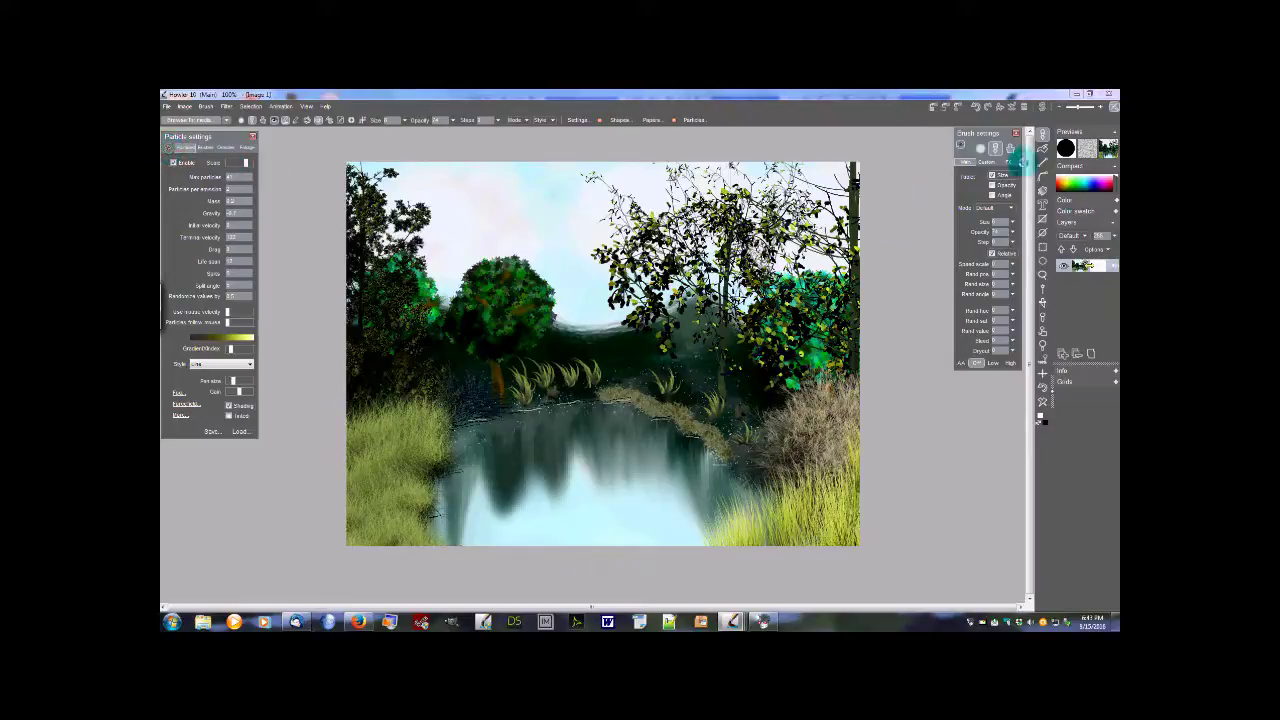
click(1042, 136)
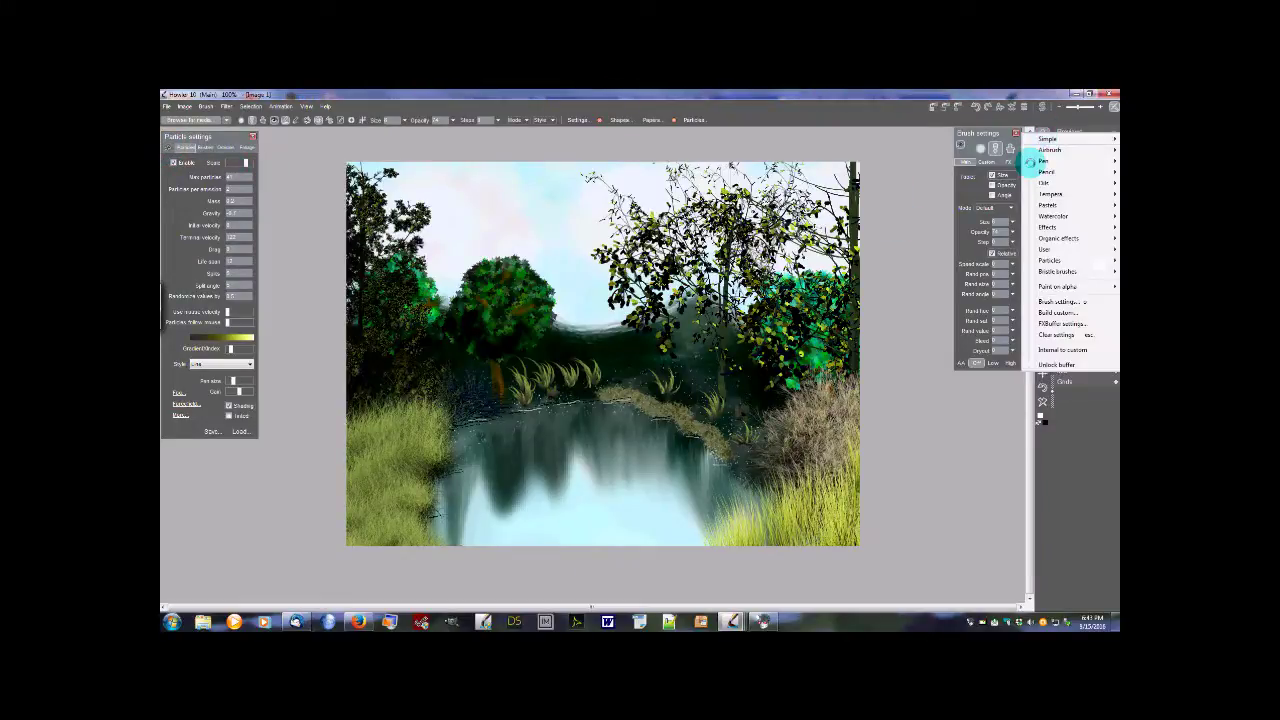
mouse_move(1070, 238)
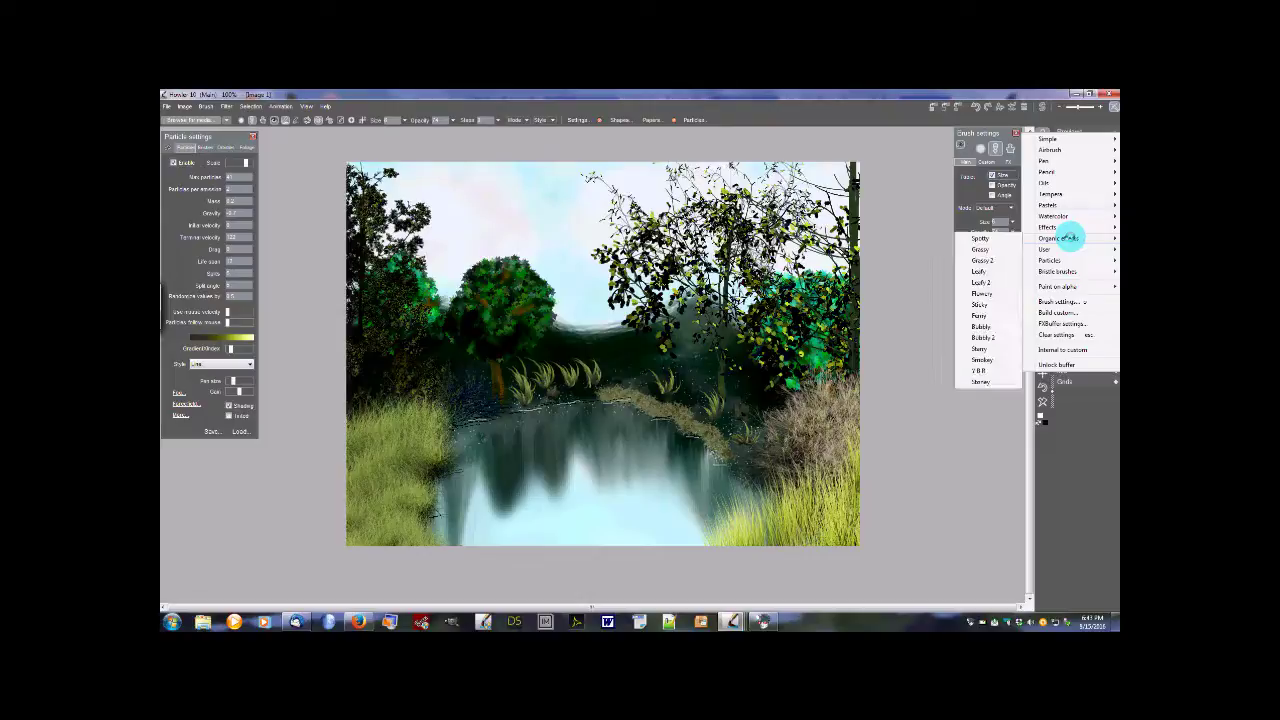
click(981, 293)
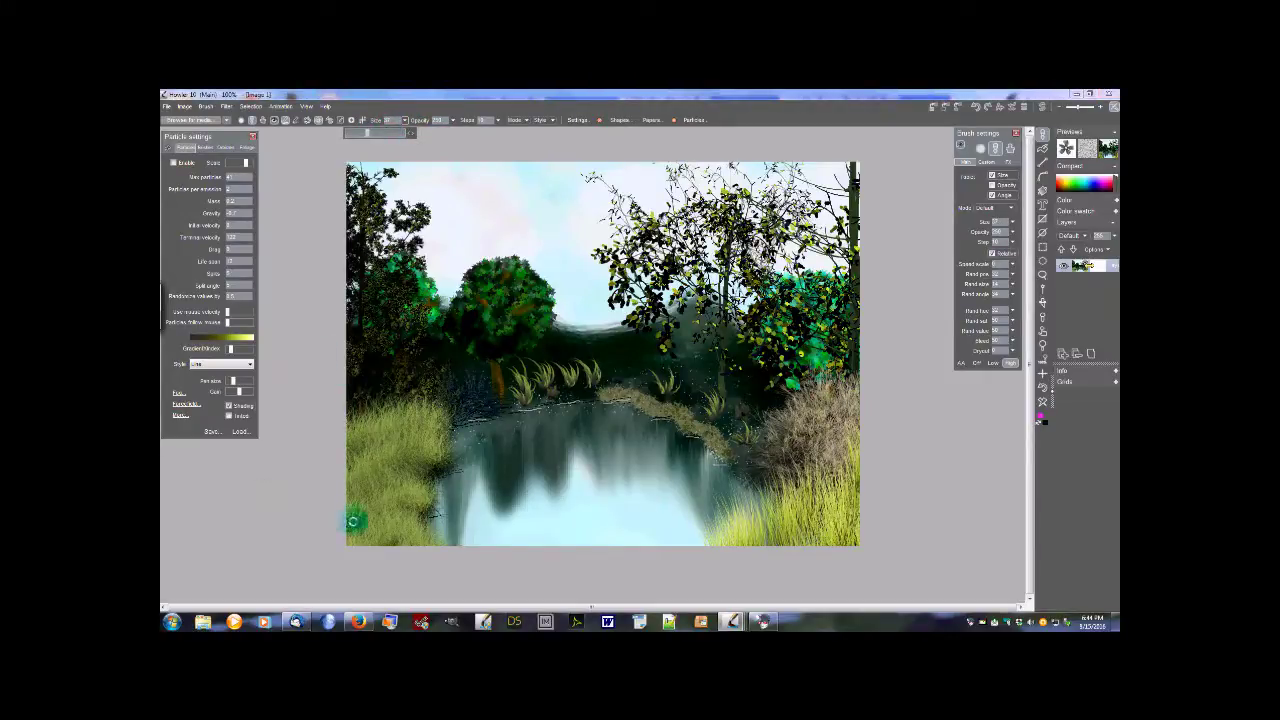
Try a dense patch of pink flowers on the left bank, undo it, and repaint the flowers more sparsely with a larger brush step
mouse_move(400, 520)
mouse_down()
mouse_move(396, 459)
mouse_move(346, 503)
mouse_move(411, 466)
mouse_move(348, 533)
mouse_move(406, 513)
mouse_move(432, 550)
mouse_up()
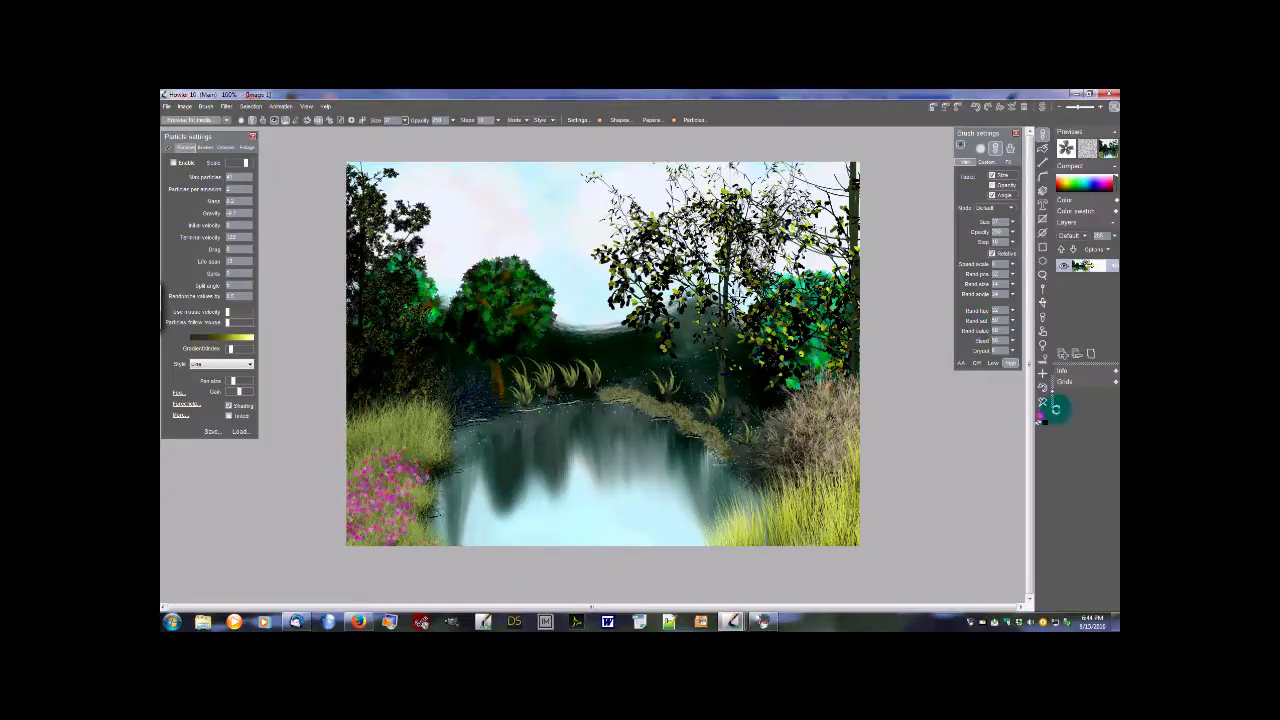
click(1045, 389)
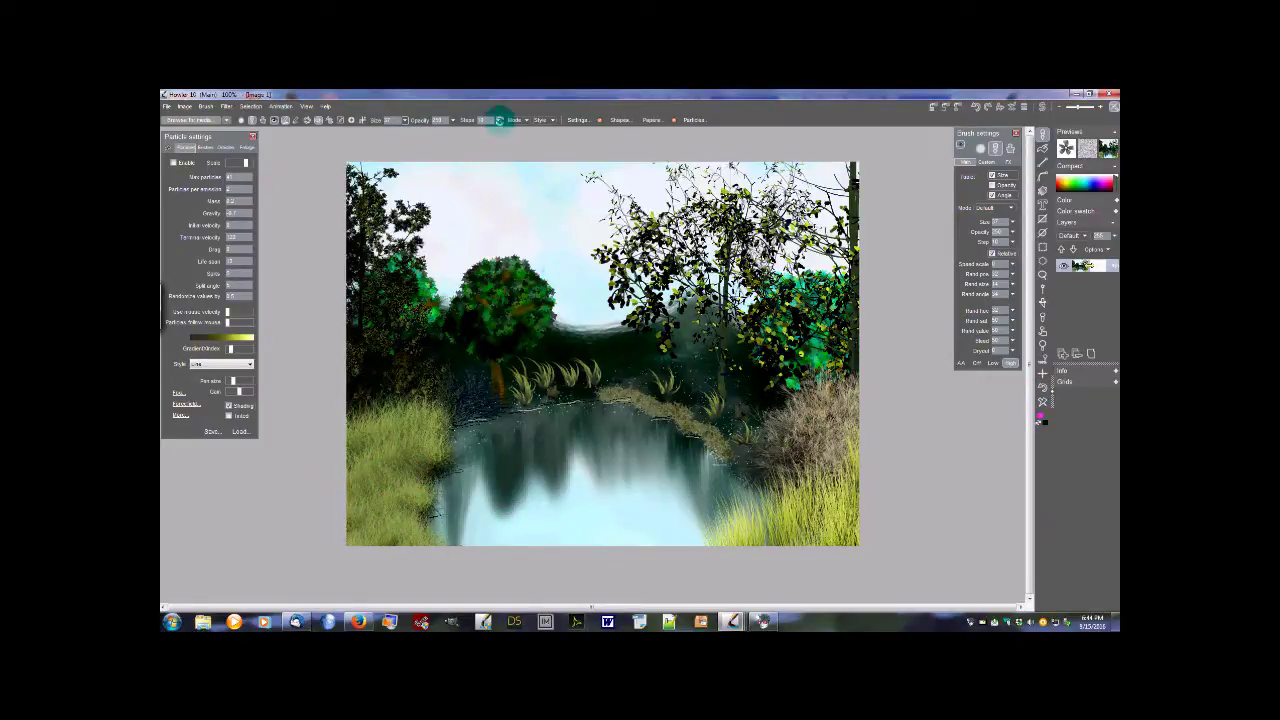
click(498, 120)
drag(447, 133, 442, 133)
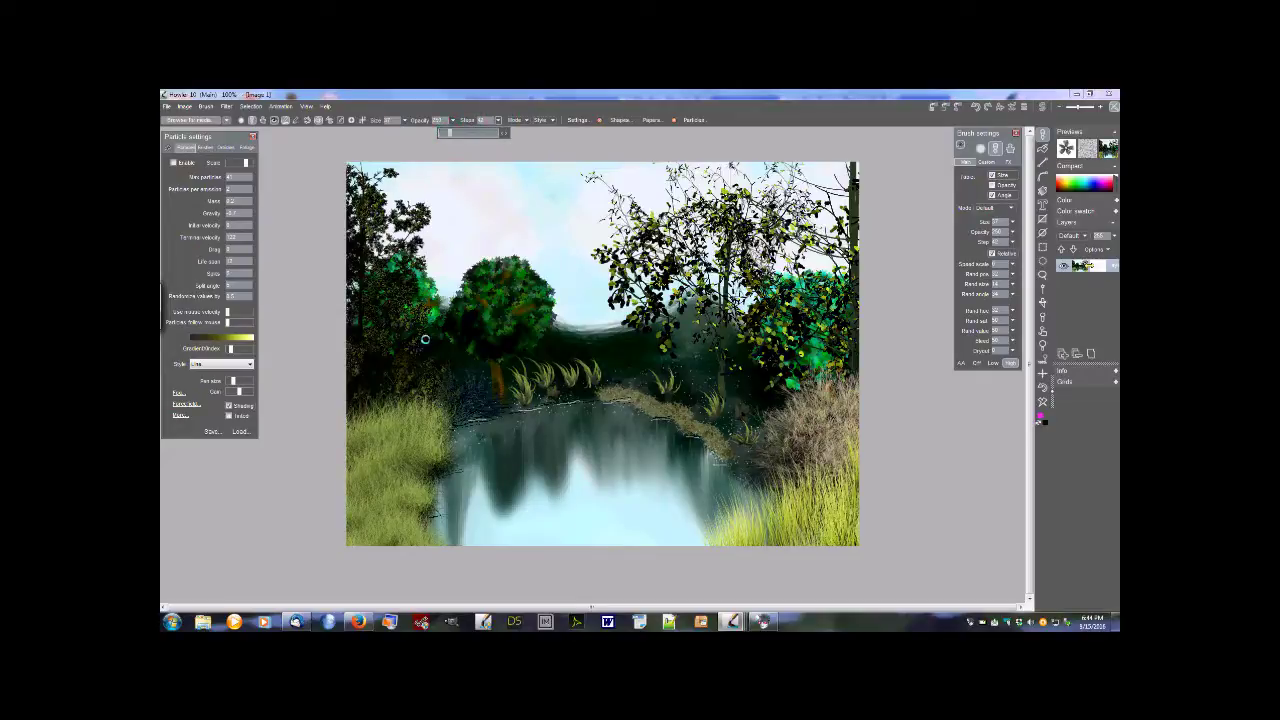
mouse_move(406, 443)
mouse_down()
mouse_move(353, 463)
mouse_move(417, 440)
mouse_move(357, 485)
mouse_move(425, 474)
mouse_move(361, 493)
mouse_move(399, 494)
mouse_move(355, 529)
mouse_move(407, 525)
mouse_move(423, 547)
mouse_move(338, 478)
mouse_move(355, 429)
mouse_move(409, 415)
mouse_move(406, 494)
mouse_move(360, 537)
mouse_up()
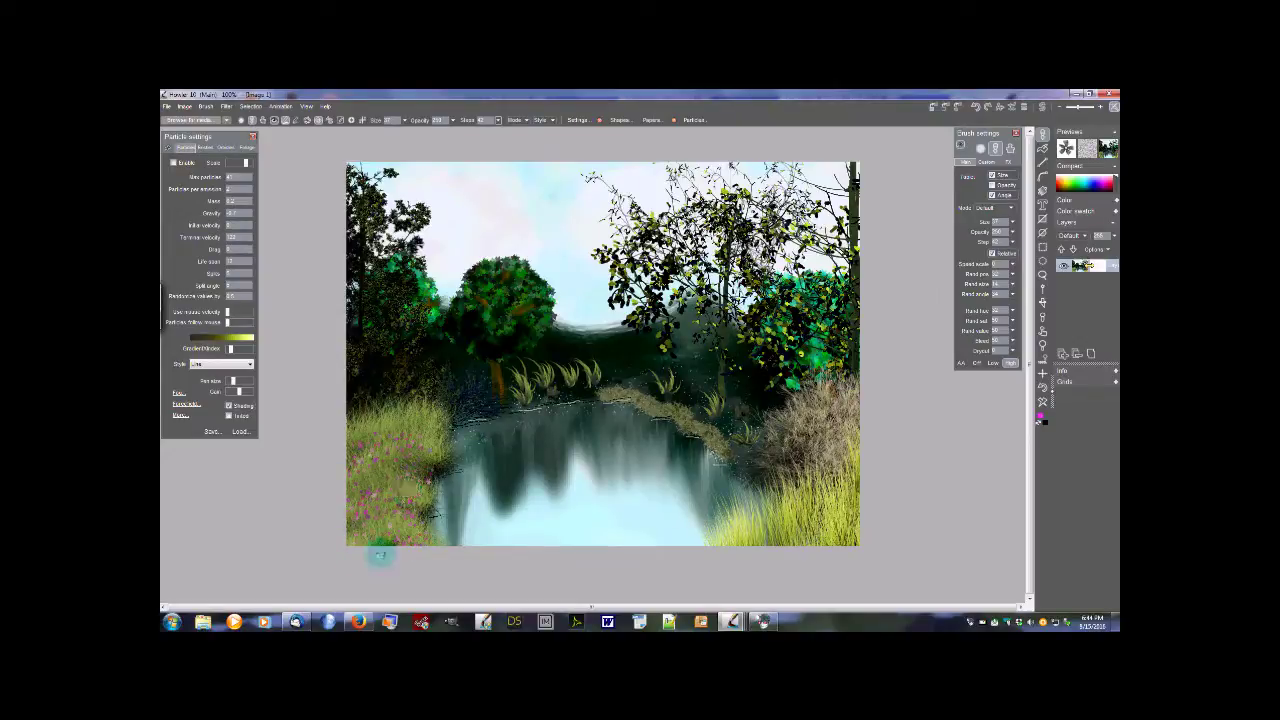